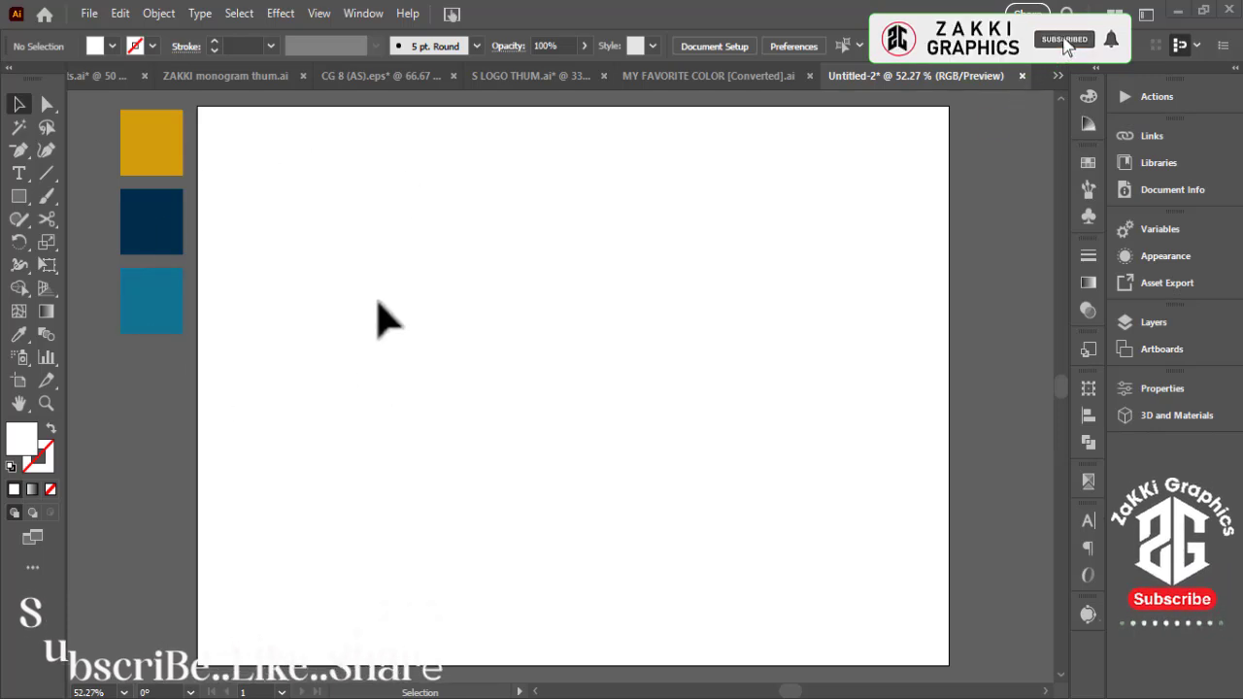
# Step: Draw a large circle with a black outline and centre it on the artboard
pyautogui.click(19, 201)
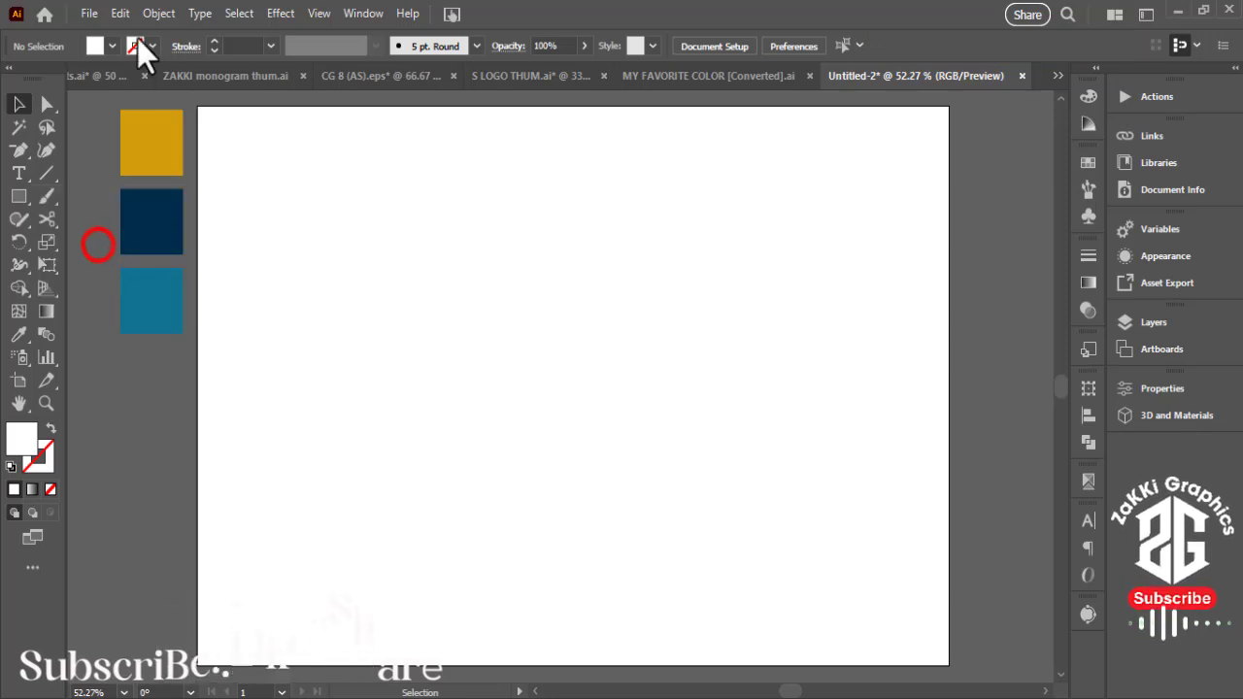
pyautogui.moveTo(713, 395); pyautogui.dragTo(886, 532)
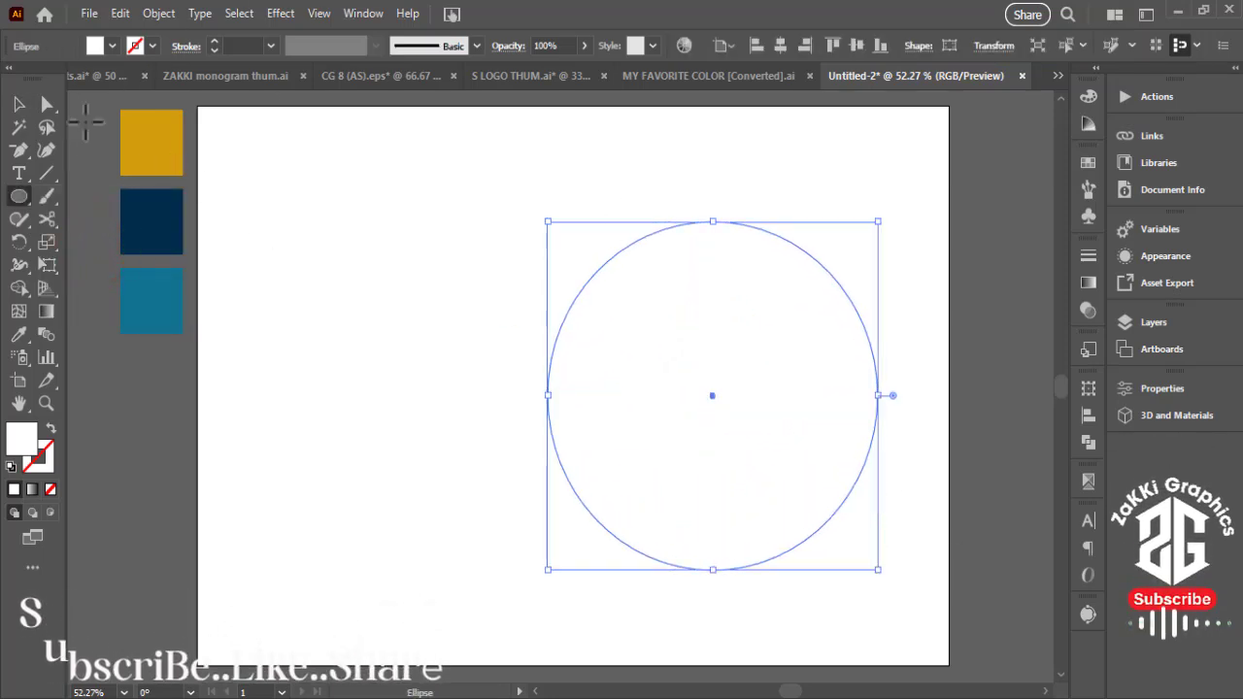
pyautogui.click(18, 104)
pyautogui.click(152, 46)
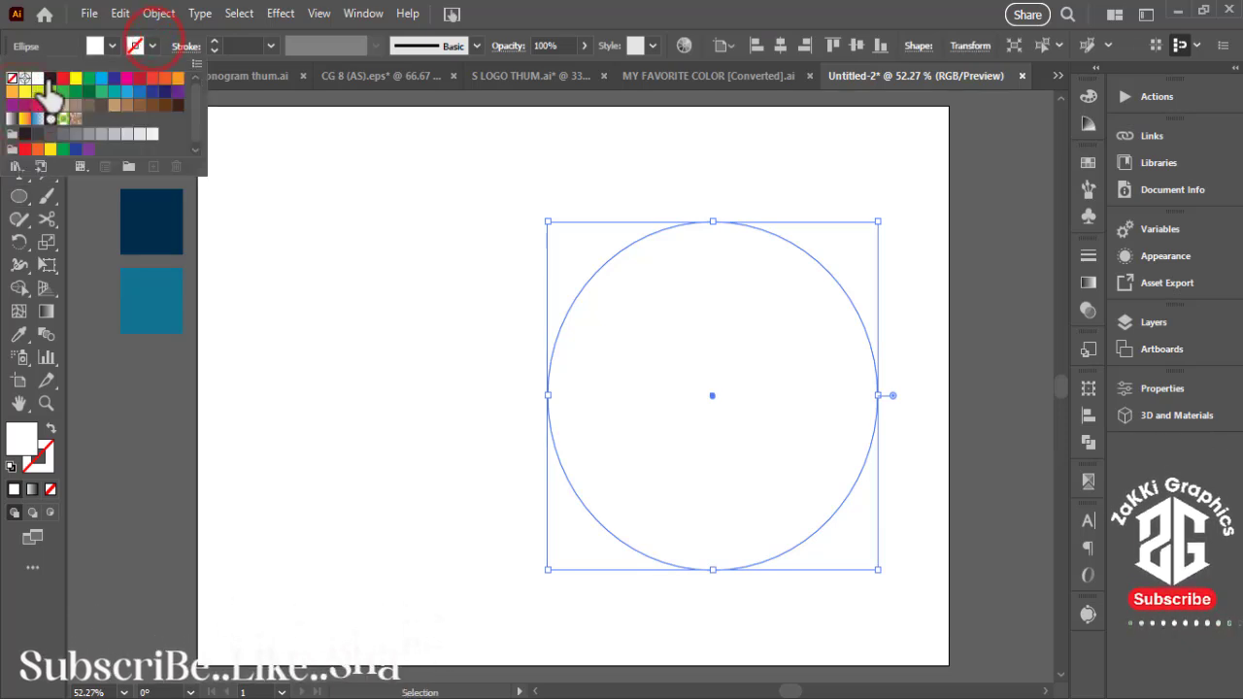
pyautogui.click(48, 79)
pyautogui.click(610, 208)
pyautogui.moveTo(679, 230)
pyautogui.mouseDown()
pyautogui.moveTo(536, 302)
pyautogui.moveTo(591, 181)
pyautogui.mouseUp()
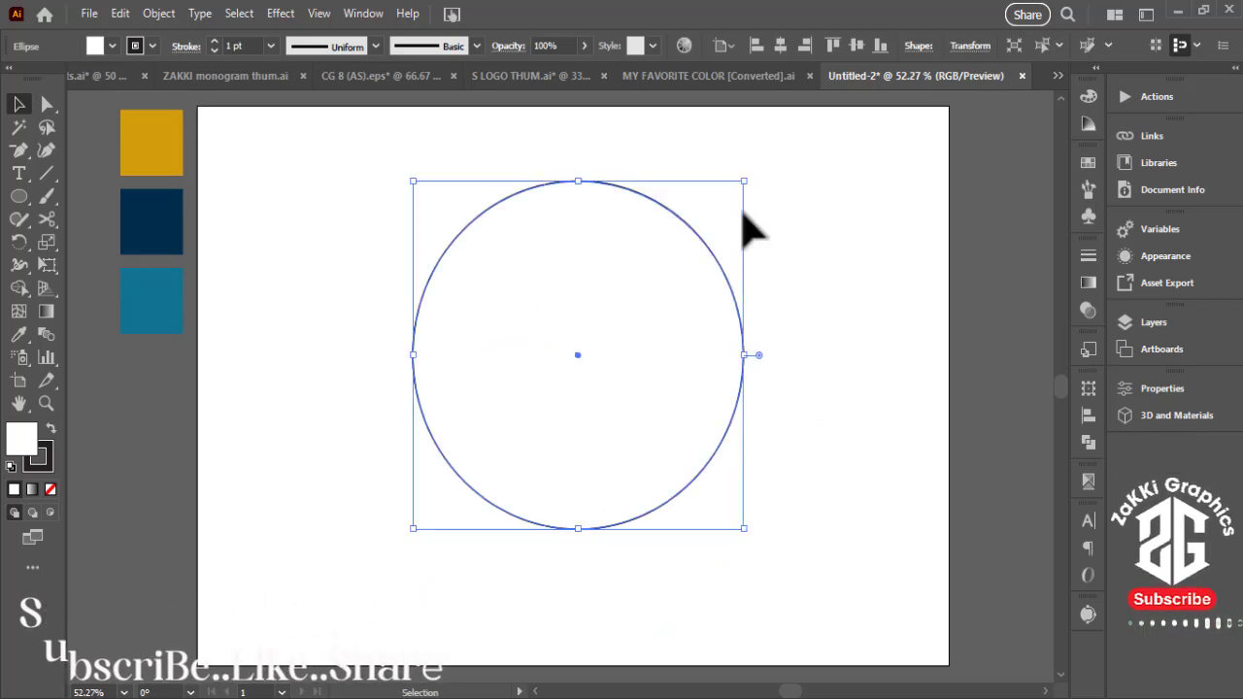
# Step: Scale down two copies to form the second and third close rings
pyautogui.moveTo(743, 181); pyautogui.dragTo(726, 197)
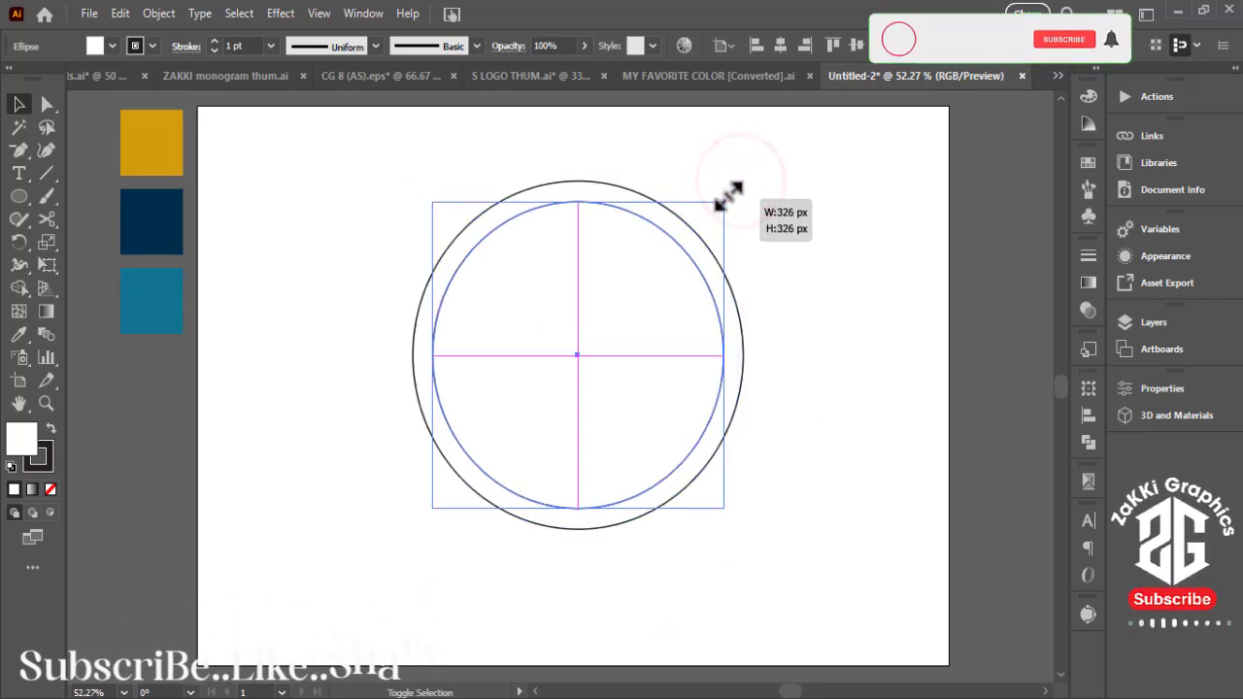
pyautogui.moveTo(728, 197); pyautogui.dragTo(736, 184)
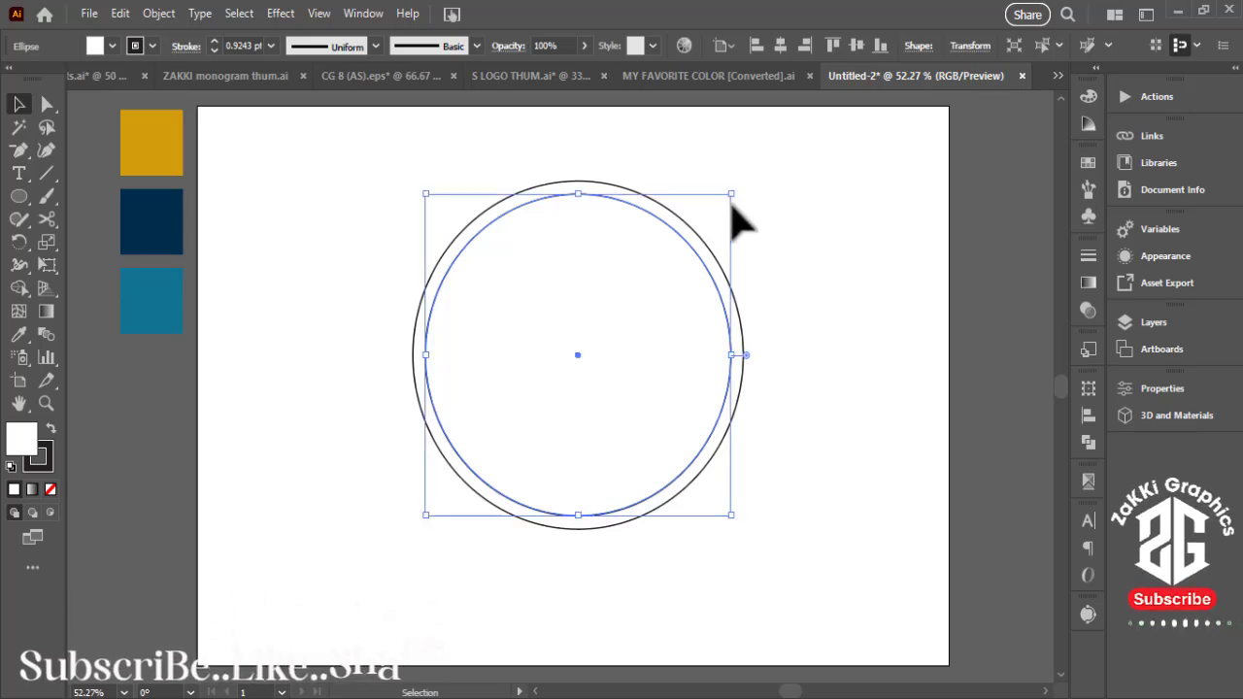
pyautogui.moveTo(735, 195); pyautogui.dragTo(726, 210)
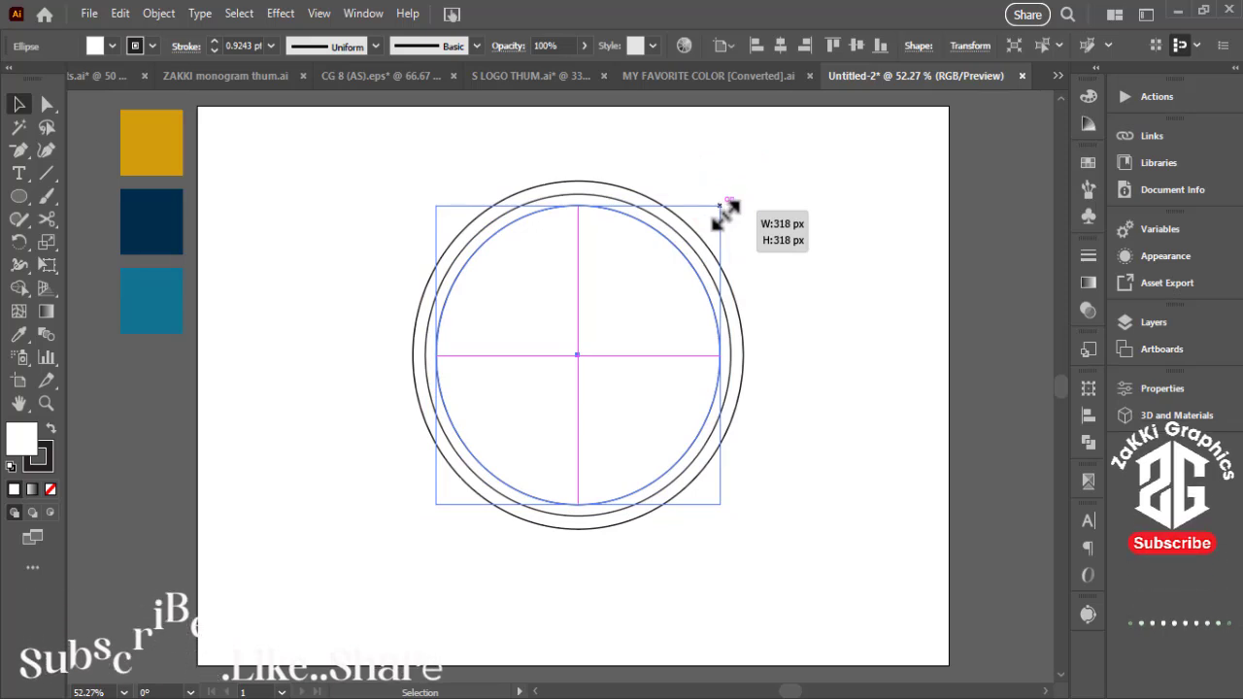
pyautogui.moveTo(726, 211); pyautogui.dragTo(724, 218)
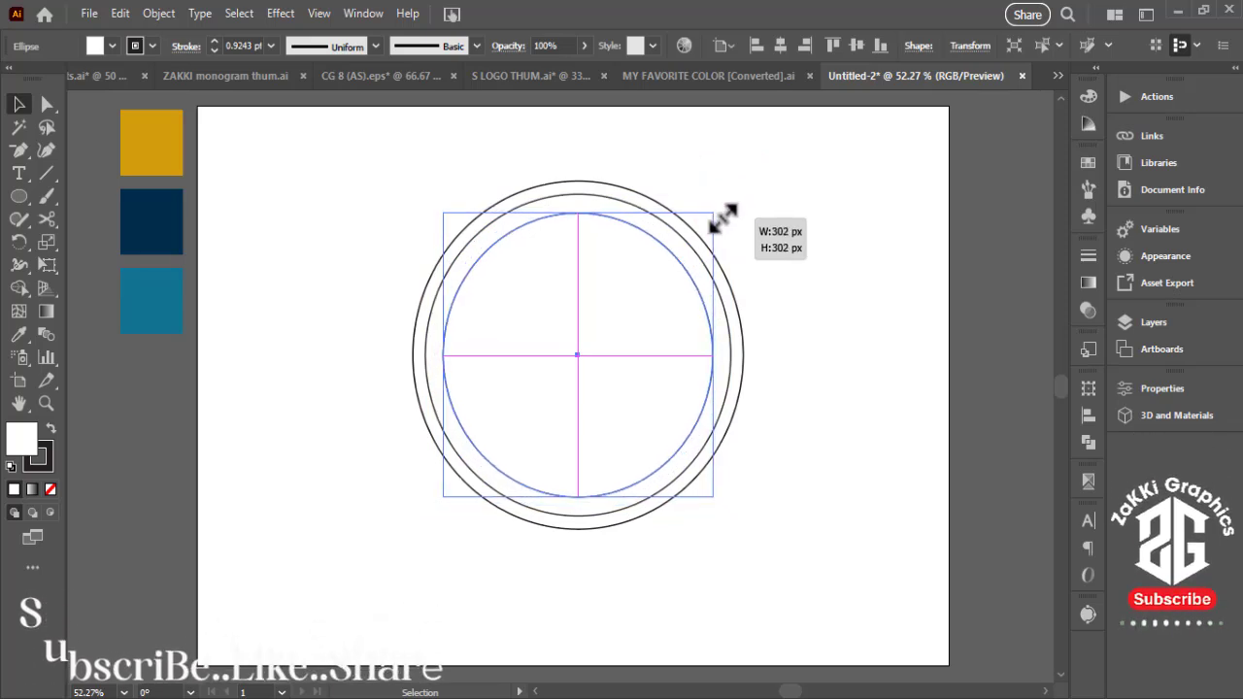
pyautogui.moveTo(724, 218); pyautogui.dragTo(715, 214)
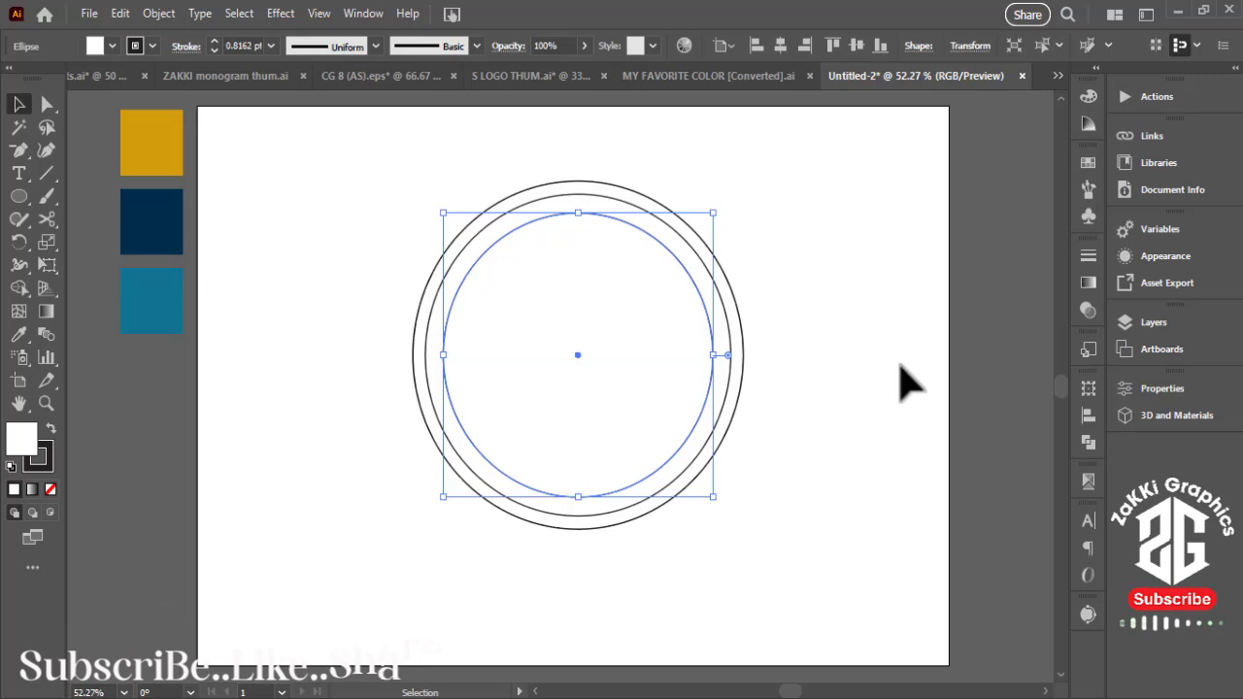
# Step: Scale a copy down into a small centre circle of about 198 px
pyautogui.press('v')
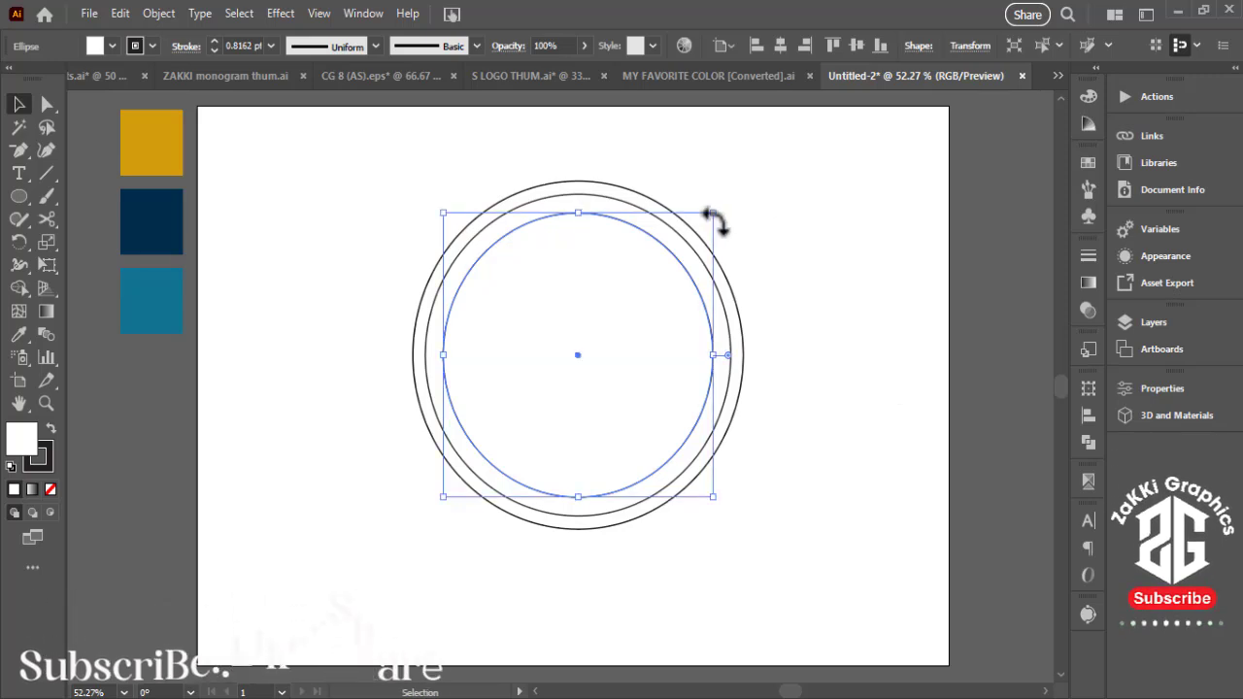
pyautogui.moveTo(716, 215); pyautogui.dragTo(672, 272)
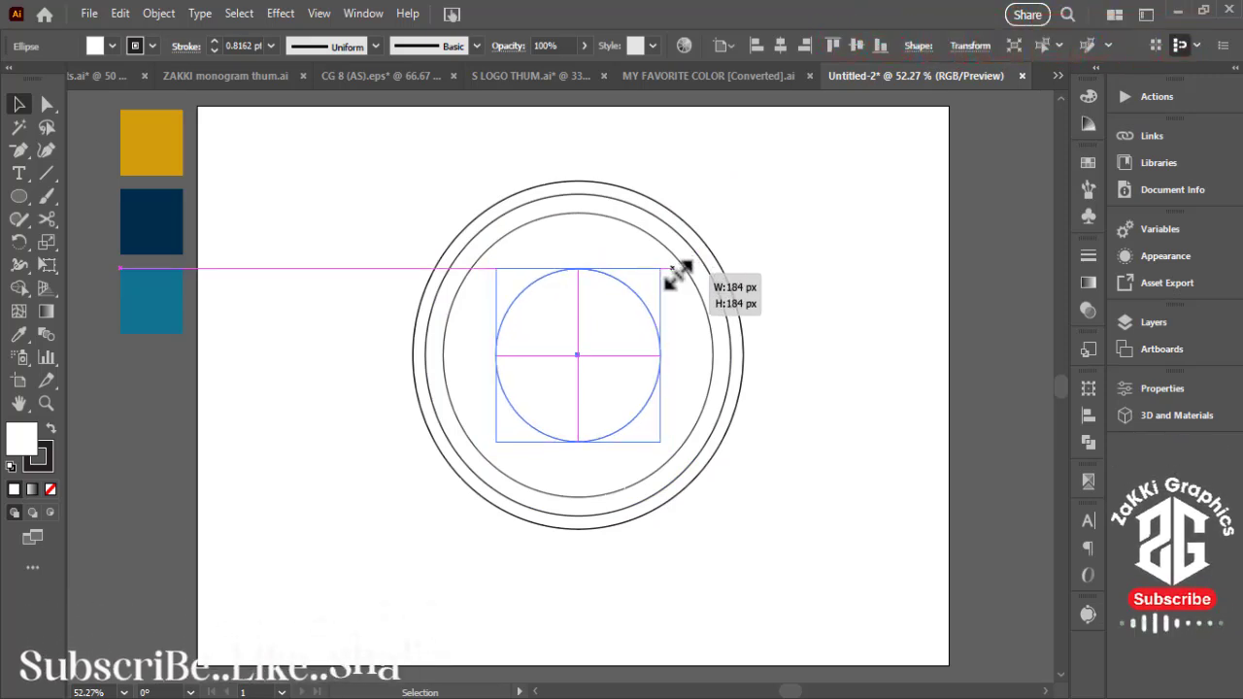
pyautogui.moveTo(677, 272); pyautogui.dragTo(680, 263)
pyautogui.click(824, 263)
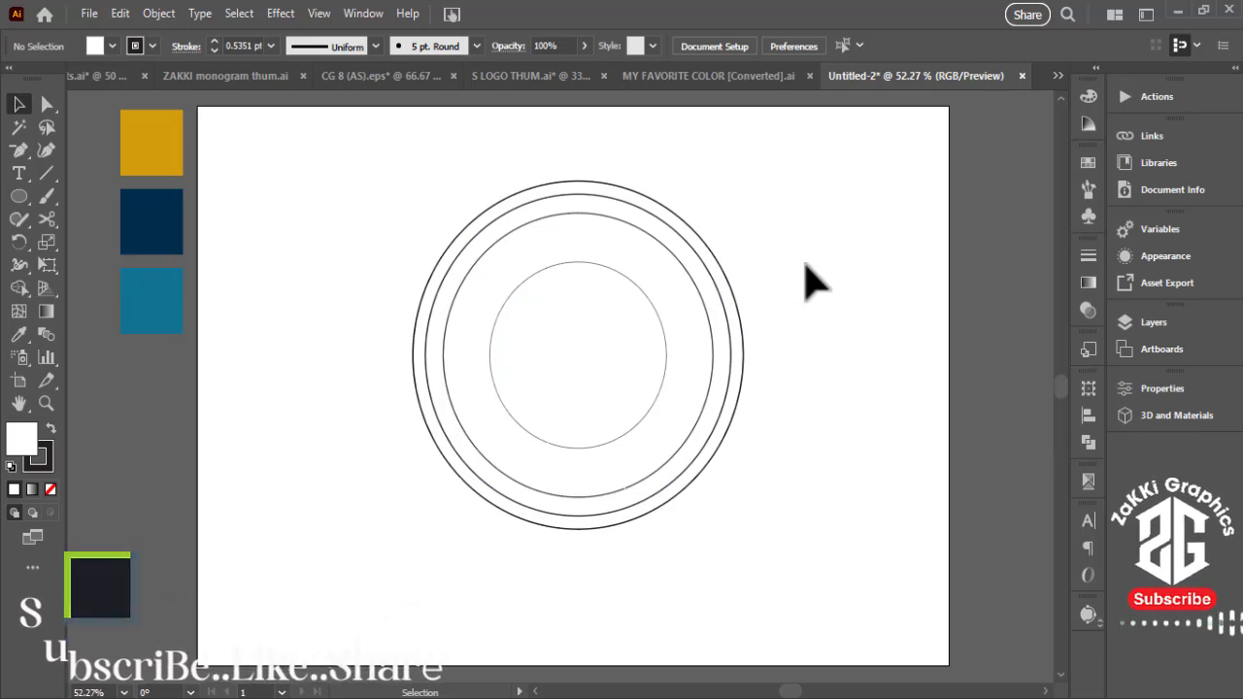
# Step: Select all four circles for Shape Builder with red as the fill colour
pyautogui.click(331, 244)
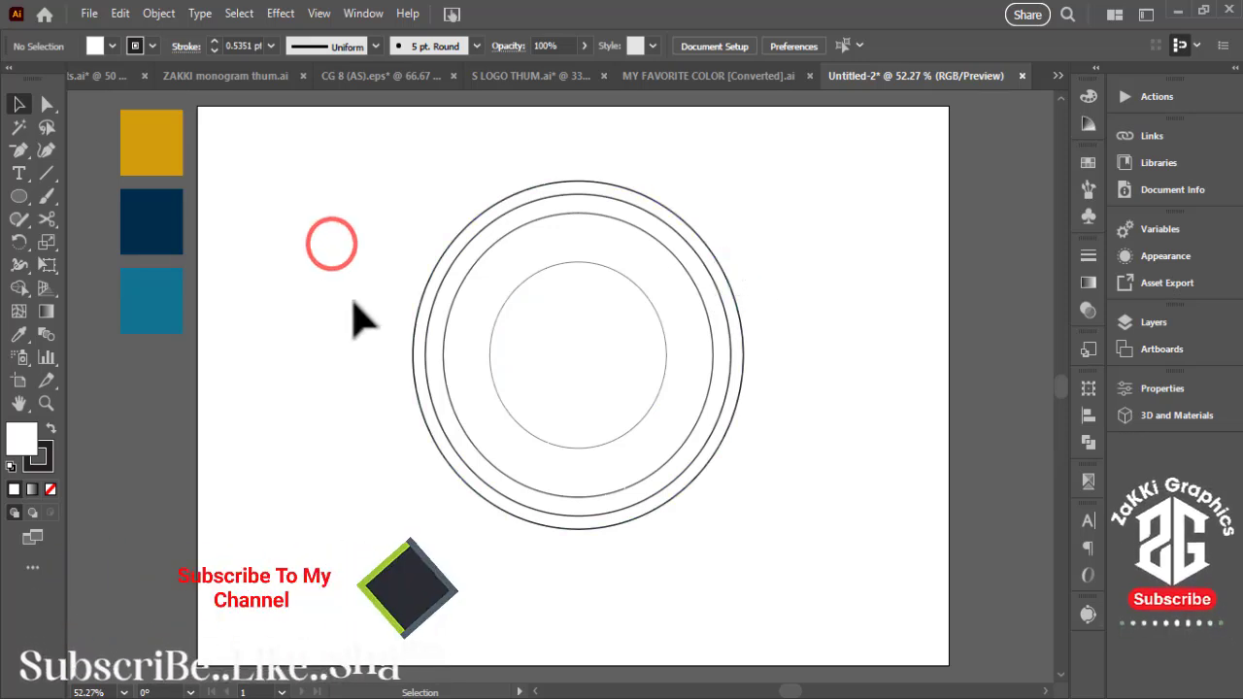
pyautogui.moveTo(300, 256); pyautogui.dragTo(874, 437)
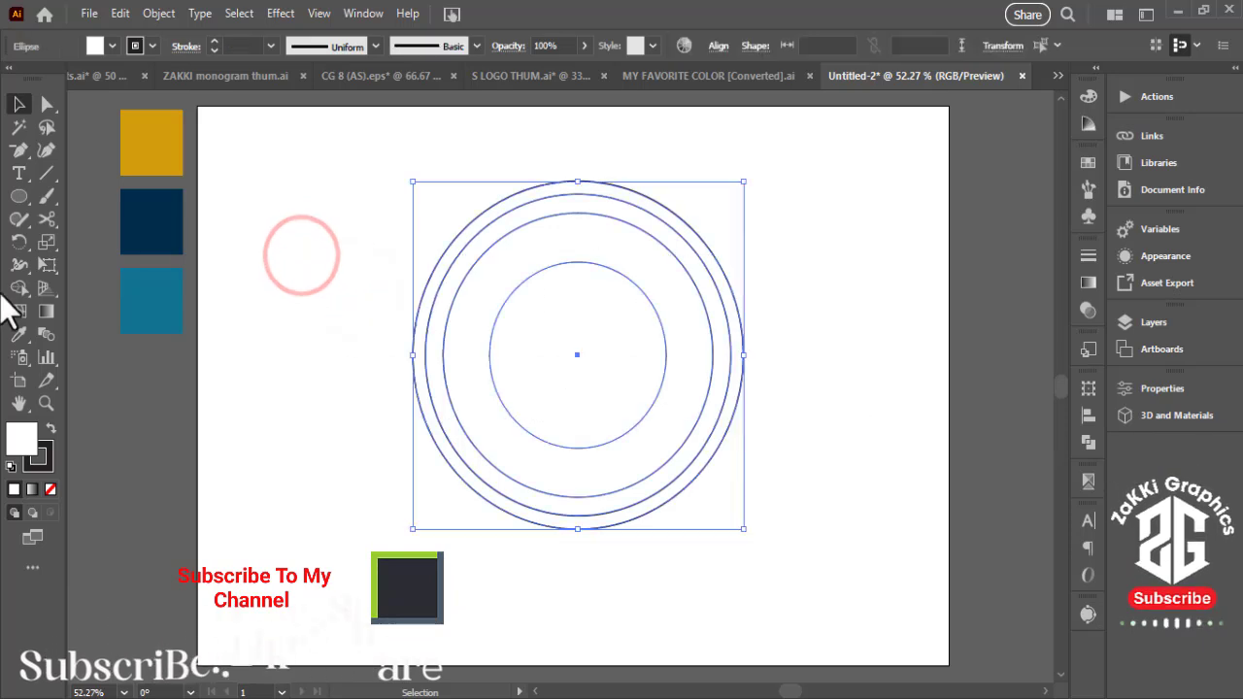
pyautogui.click(18, 288)
pyautogui.click(97, 46)
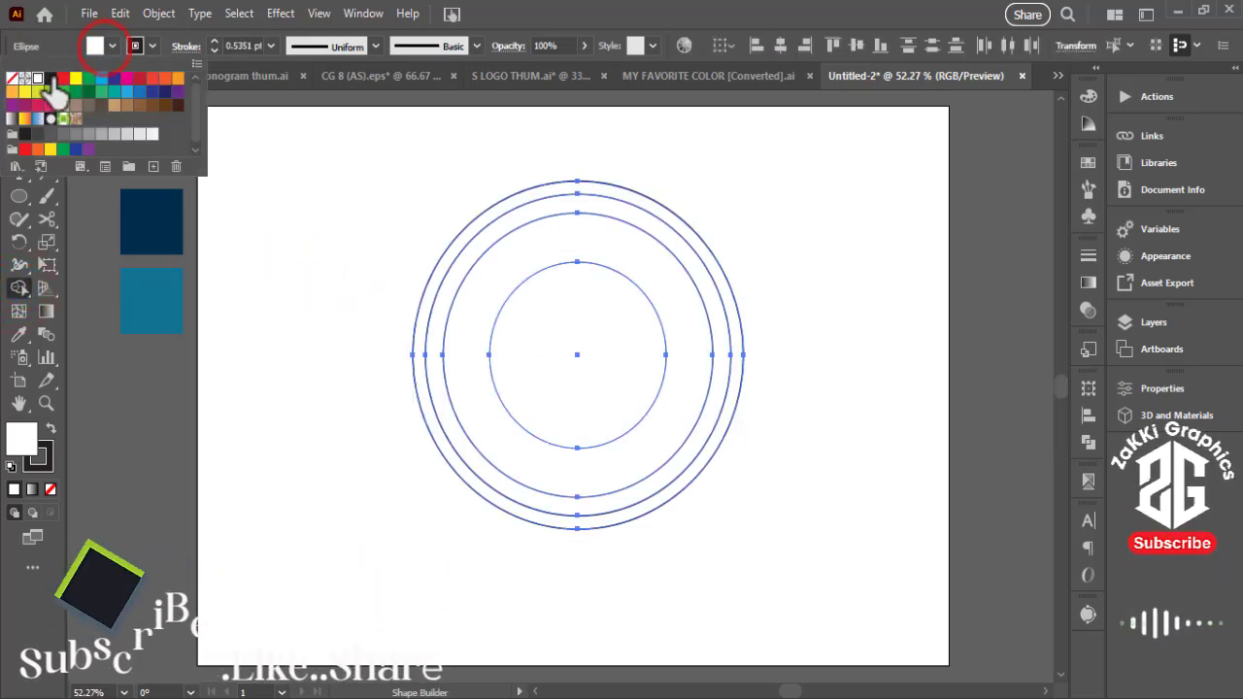
pyautogui.click(63, 77)
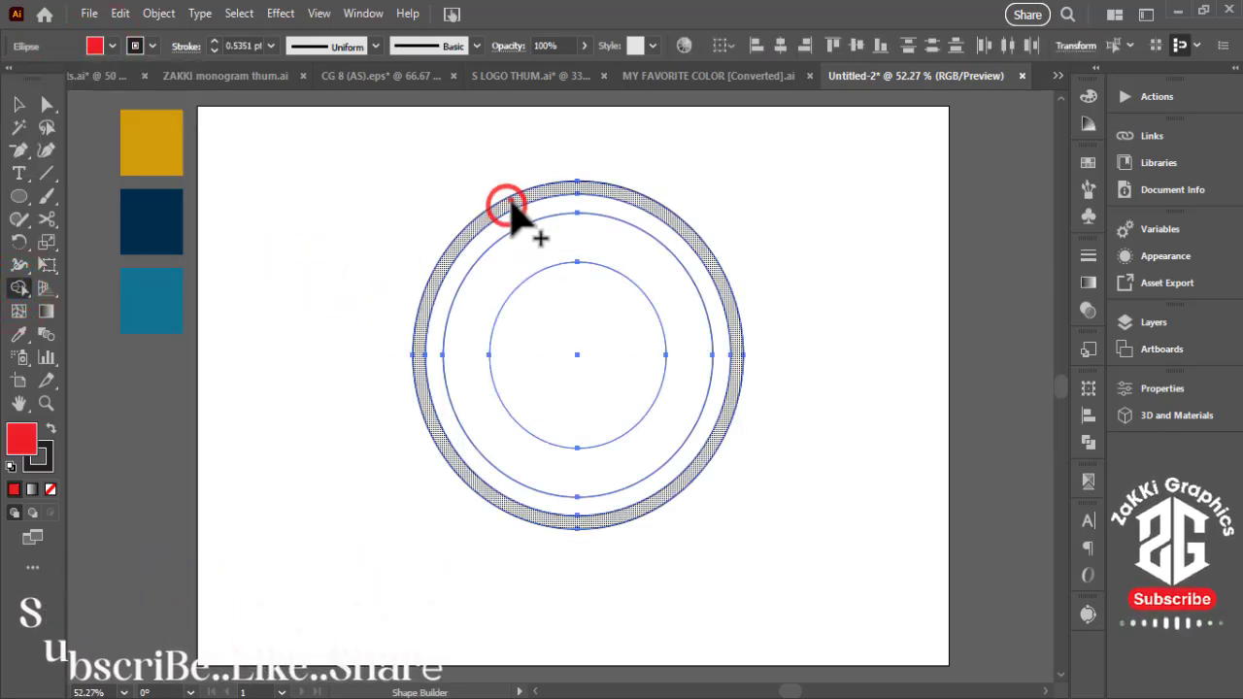
# Step: Fill the outer ring, inner ring and centre red, removing the thin band between them
pyautogui.click(507, 202)
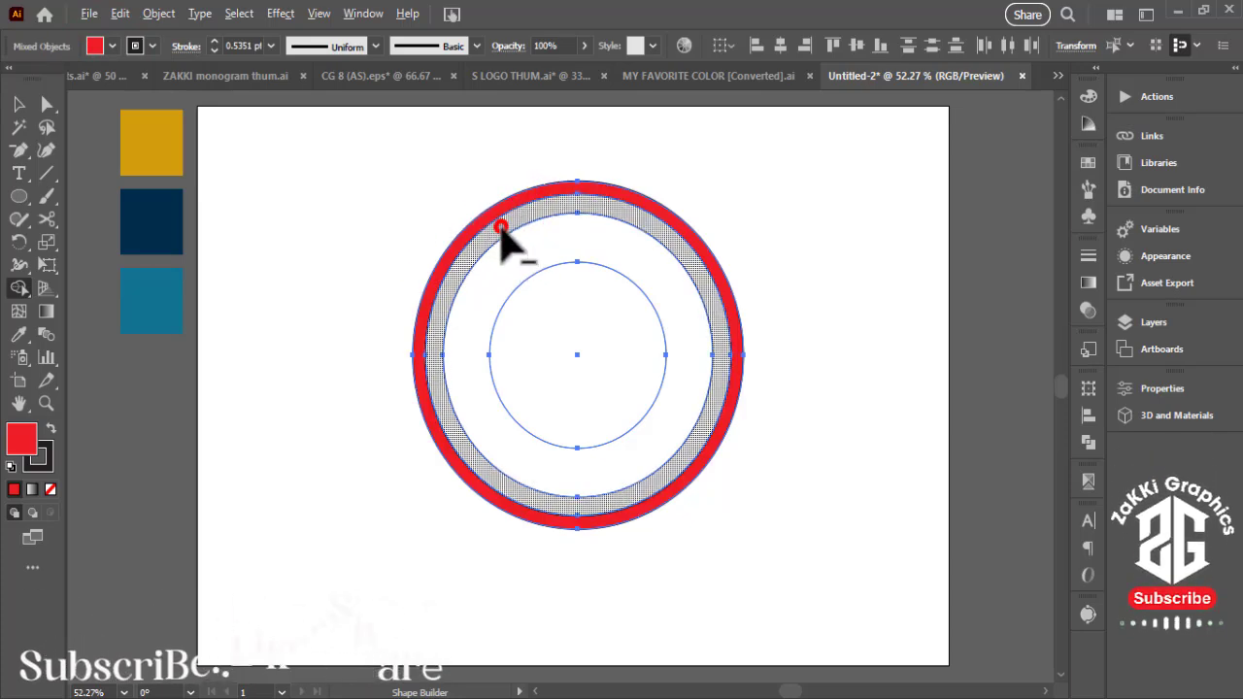
pyautogui.keyDown('alt'); pyautogui.click(501, 227); pyautogui.keyUp('alt')
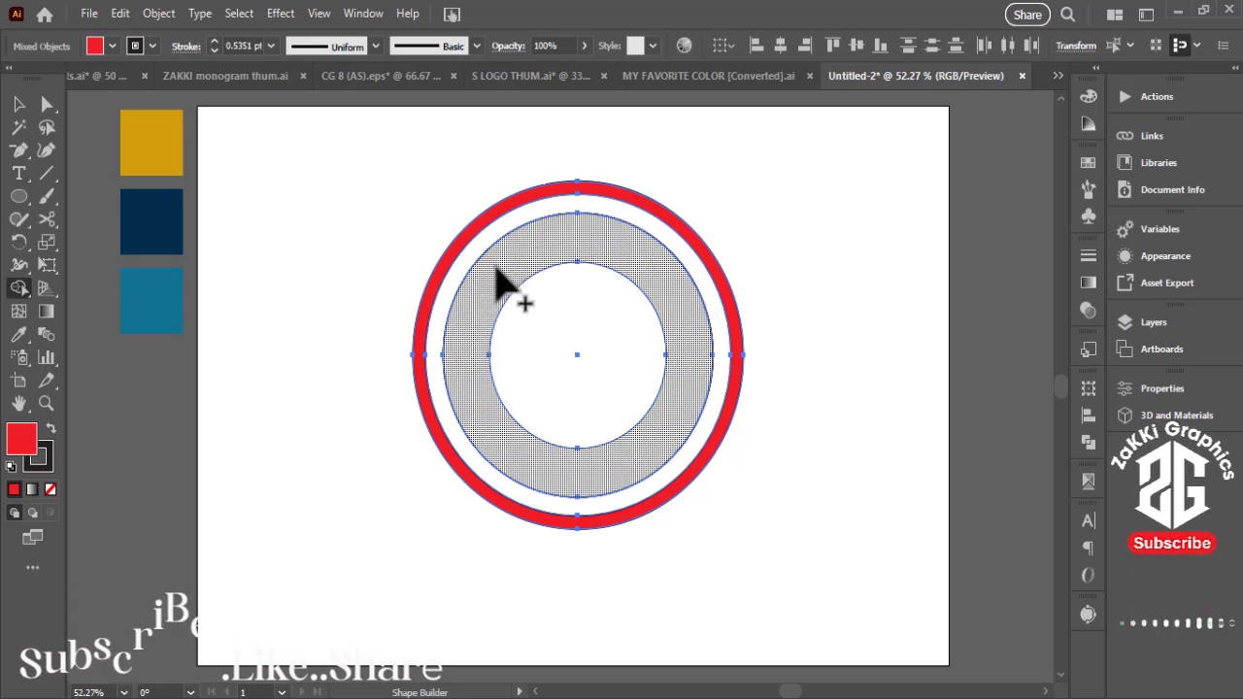
pyautogui.click(497, 274)
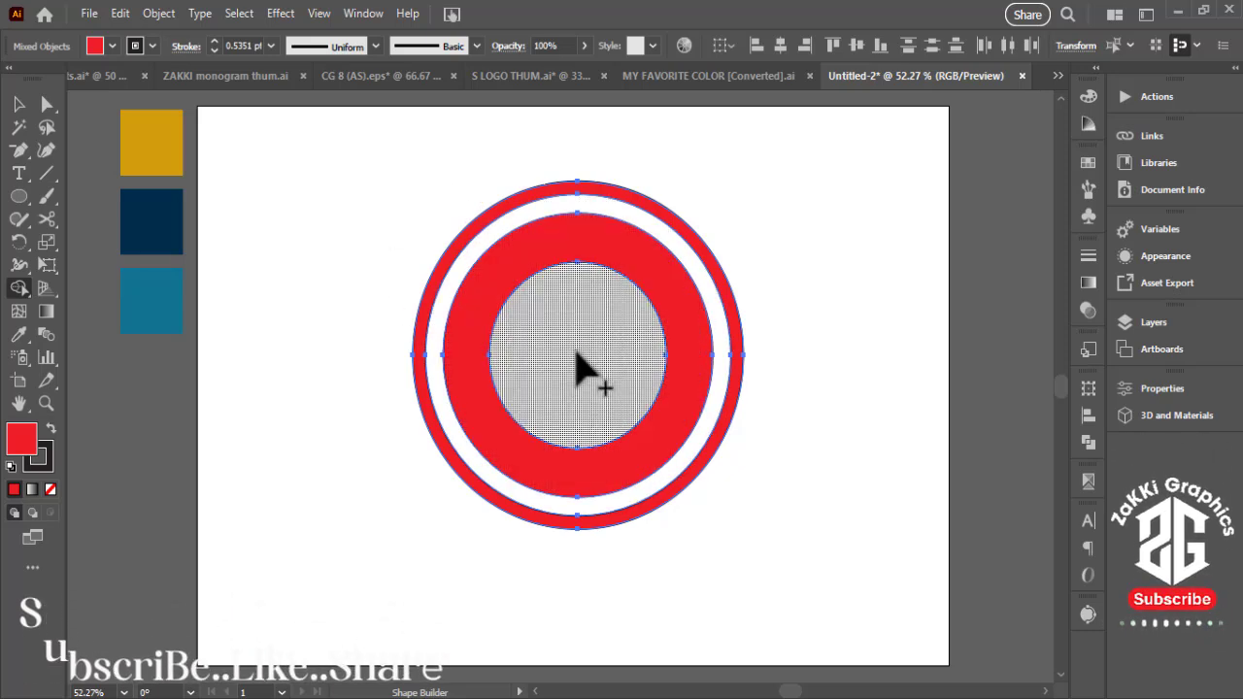
pyautogui.click(586, 367)
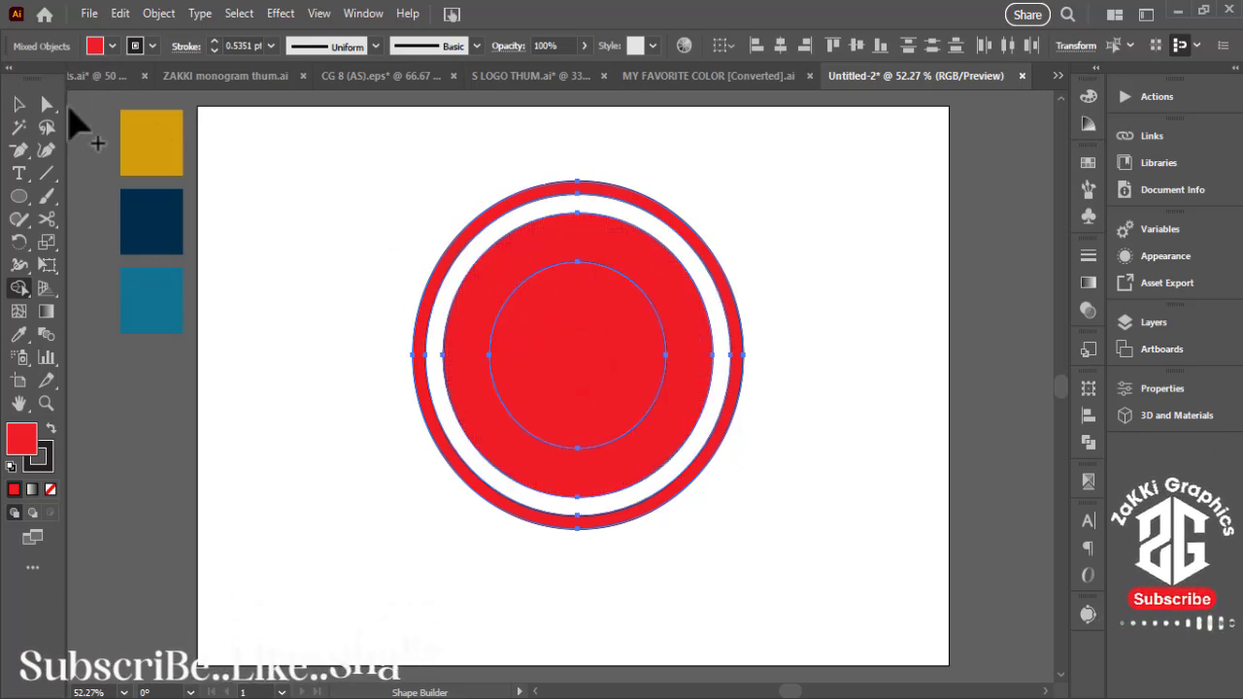
pyautogui.click(24, 103)
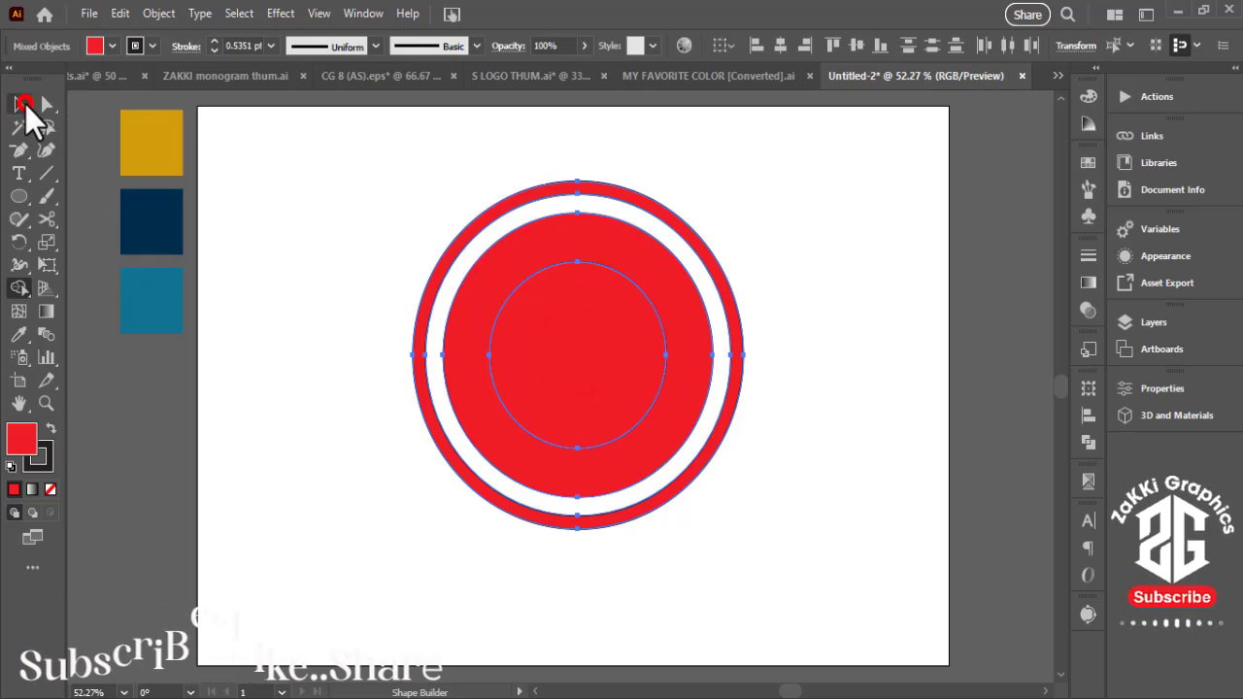
pyautogui.click(291, 242)
pyautogui.click(325, 335)
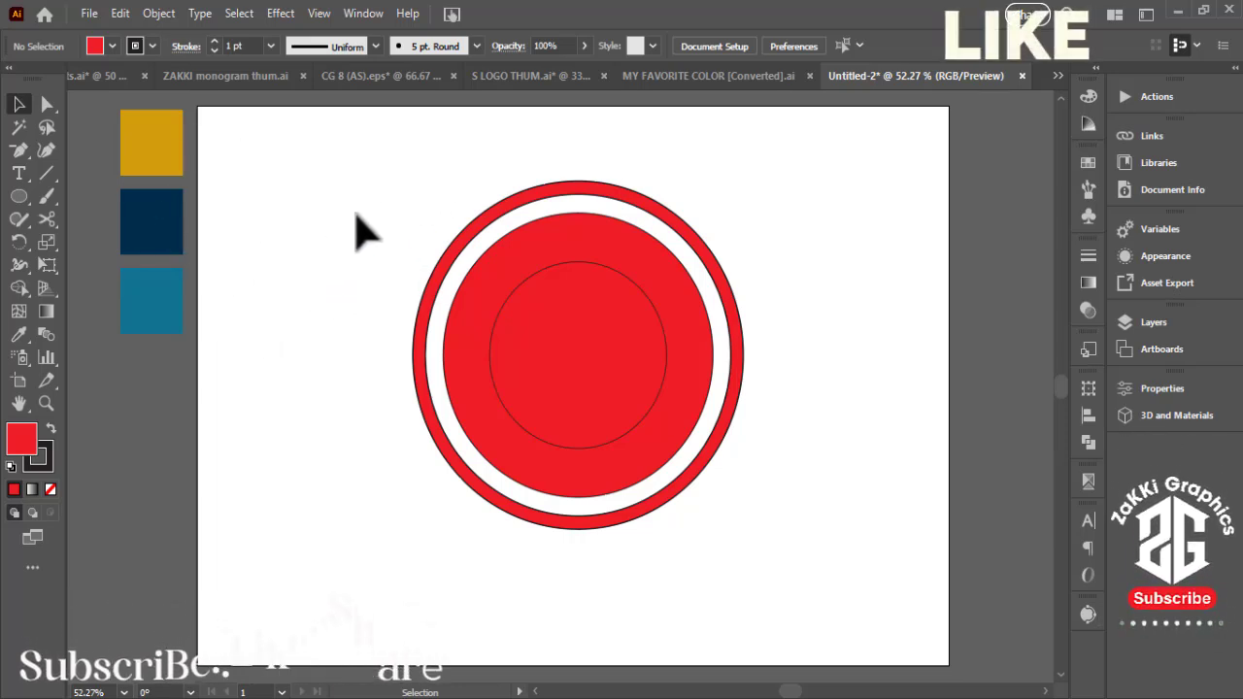
# Step: Fill the centre circle white
pyautogui.click(418, 309)
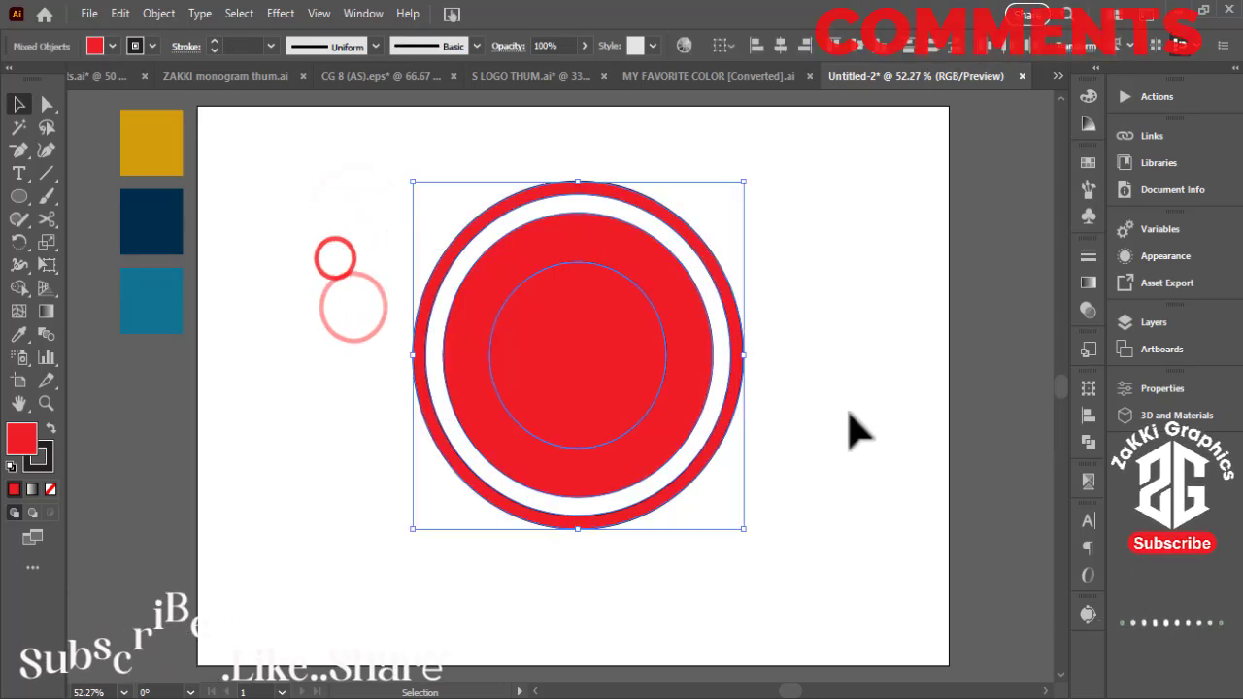
pyautogui.click(536, 365)
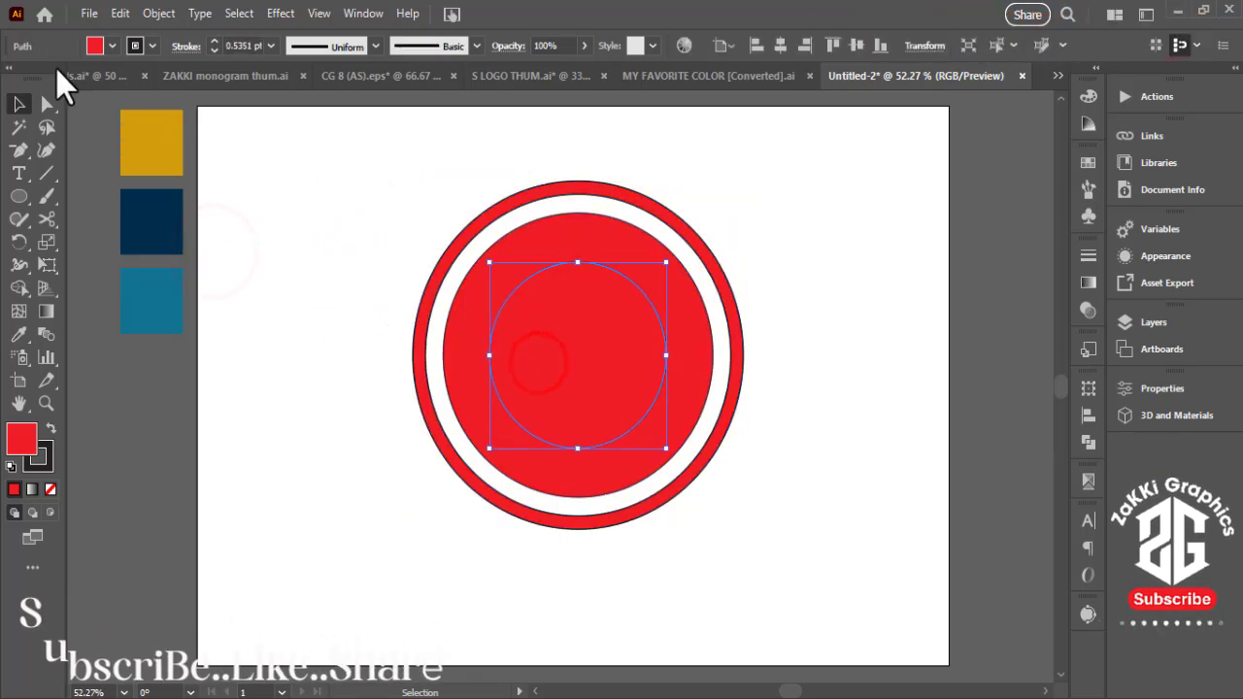
pyautogui.click(102, 46)
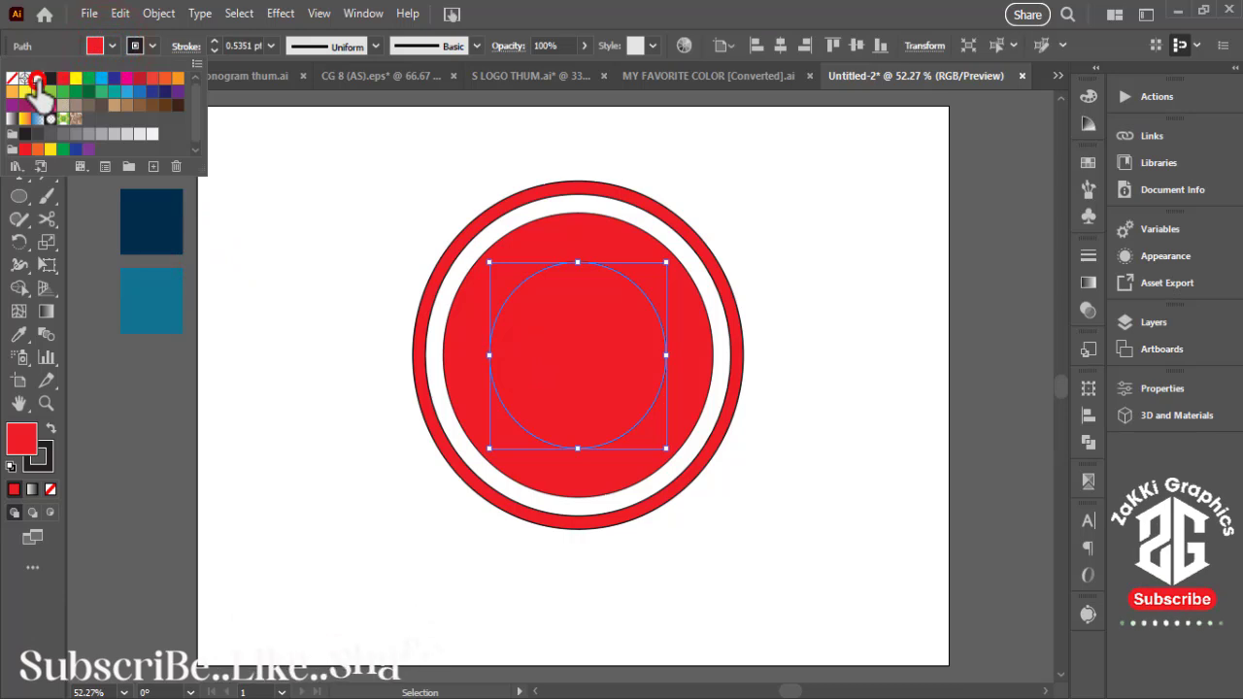
pyautogui.click(36, 79)
pyautogui.click(375, 286)
# Step: Set the stroke of all artwork to None, removing the black outlines
pyautogui.hotkey('ctrl', 'a')
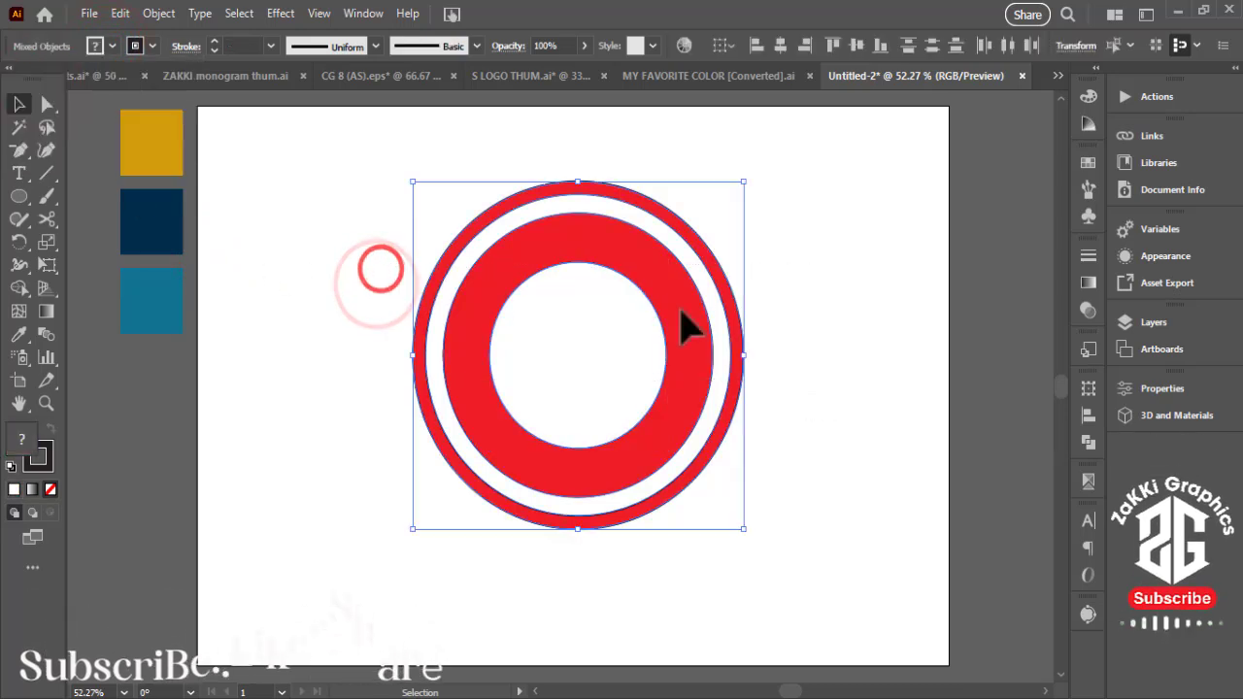
pyautogui.click(150, 44)
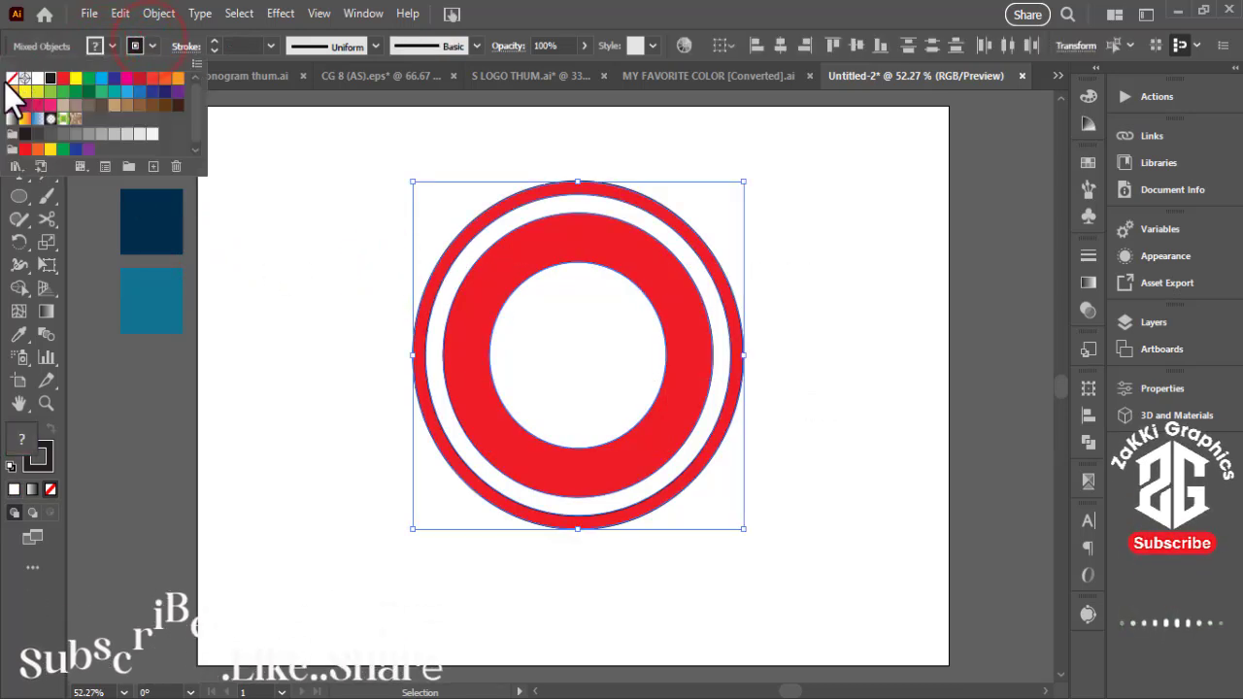
pyautogui.click(11, 78)
pyautogui.click(311, 380)
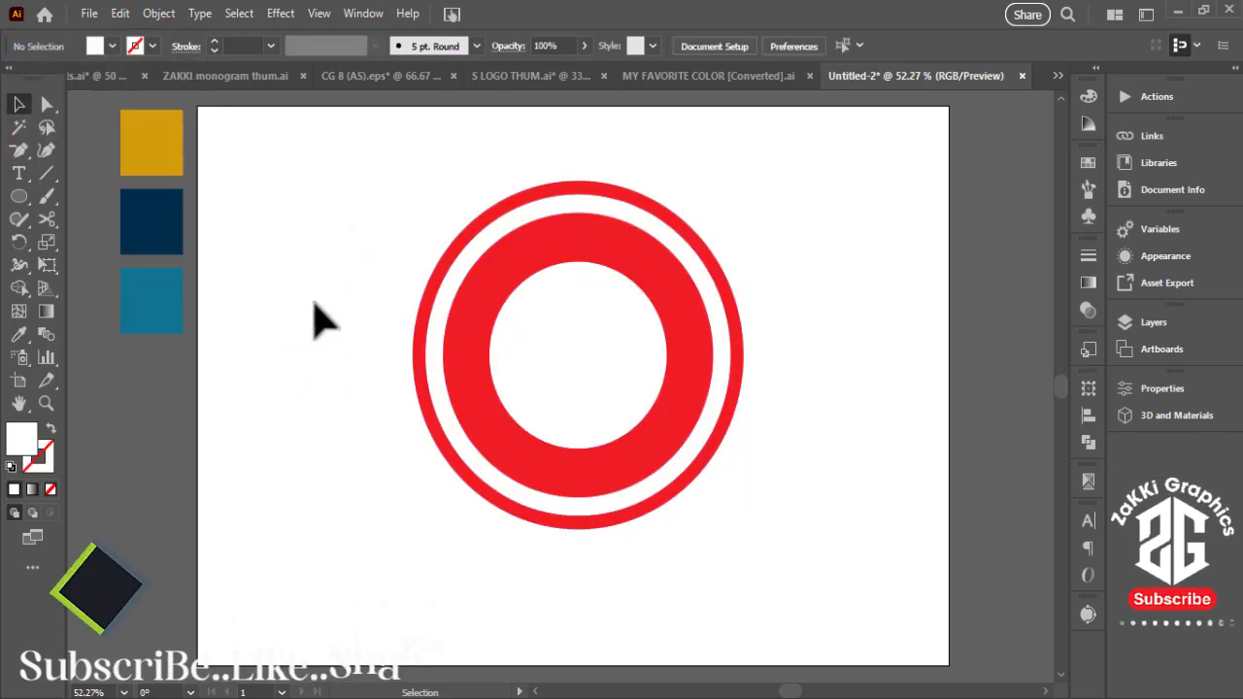
pyautogui.click(313, 301)
# Step: Recolour the outer ring teal and the inner ring navy with the Eyedropper, then move both rings up-left
pyautogui.click(423, 288)
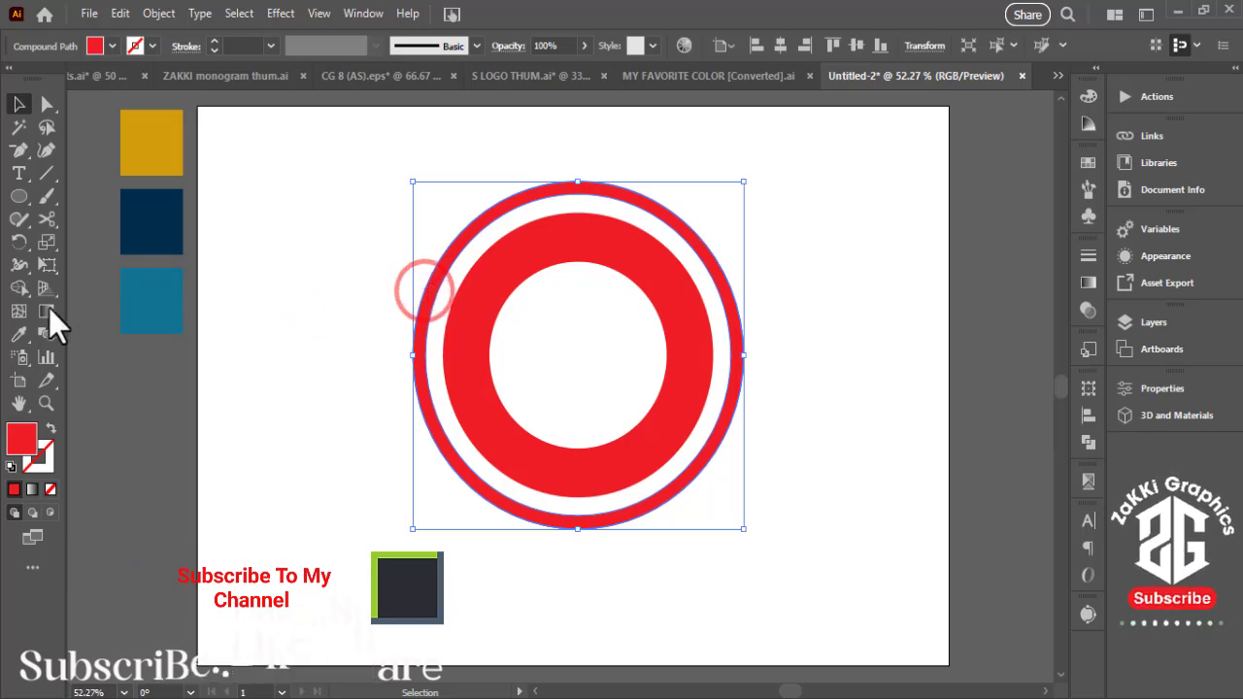
pyautogui.click(170, 311)
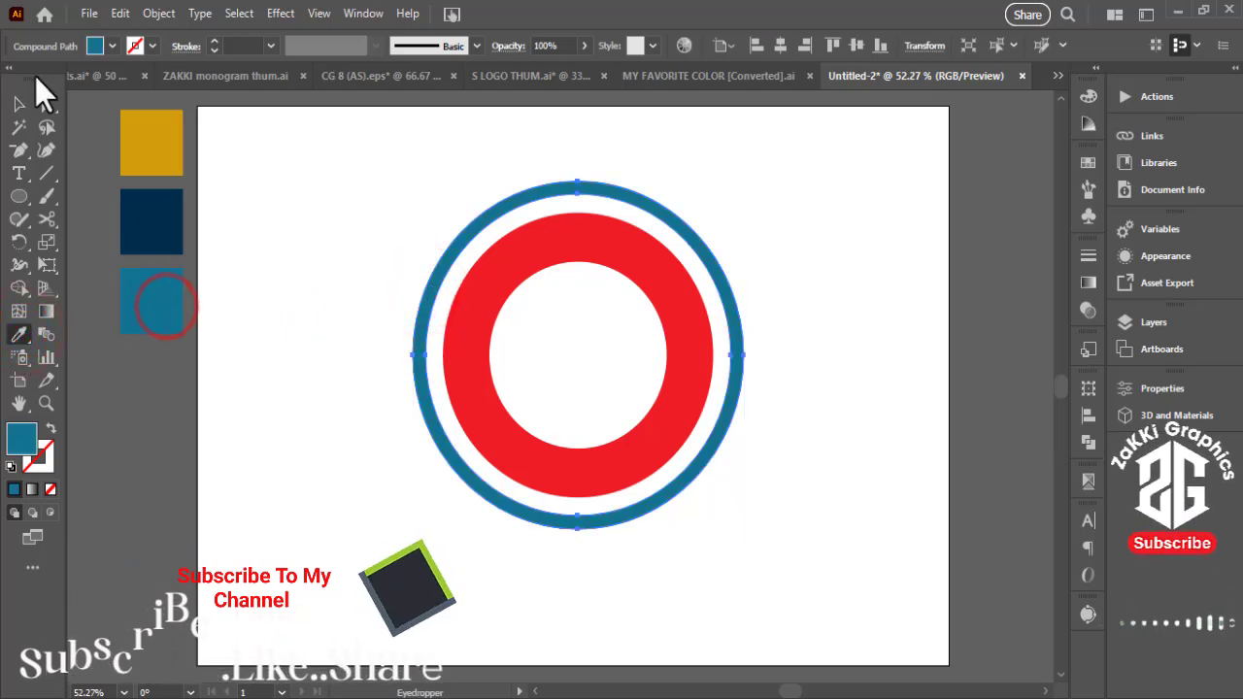
pyautogui.click(18, 103)
pyautogui.click(447, 326)
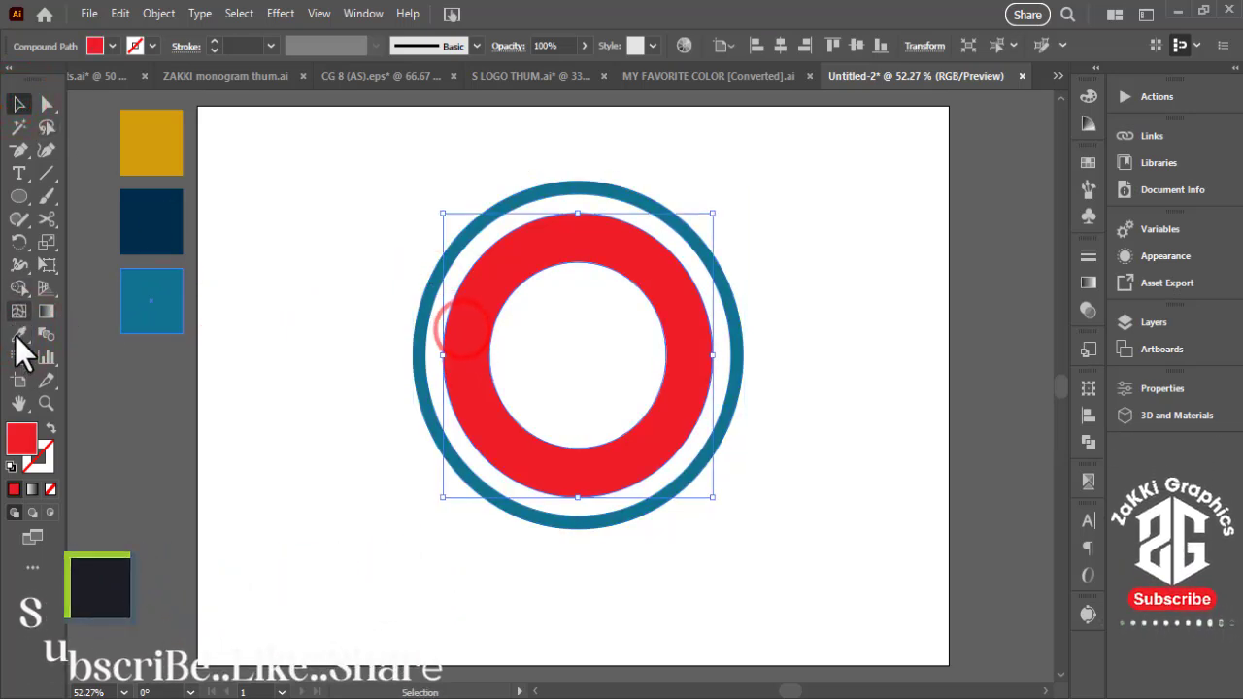
pyautogui.click(19, 334)
pyautogui.click(170, 193)
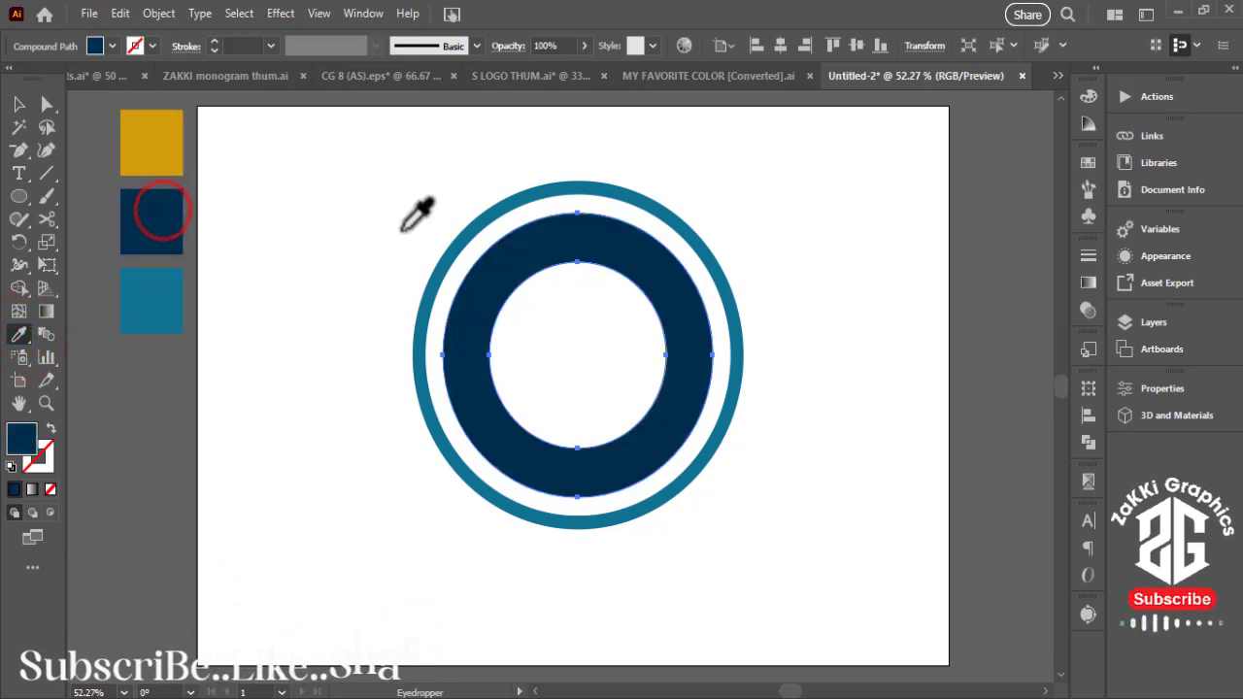
pyautogui.click(18, 104)
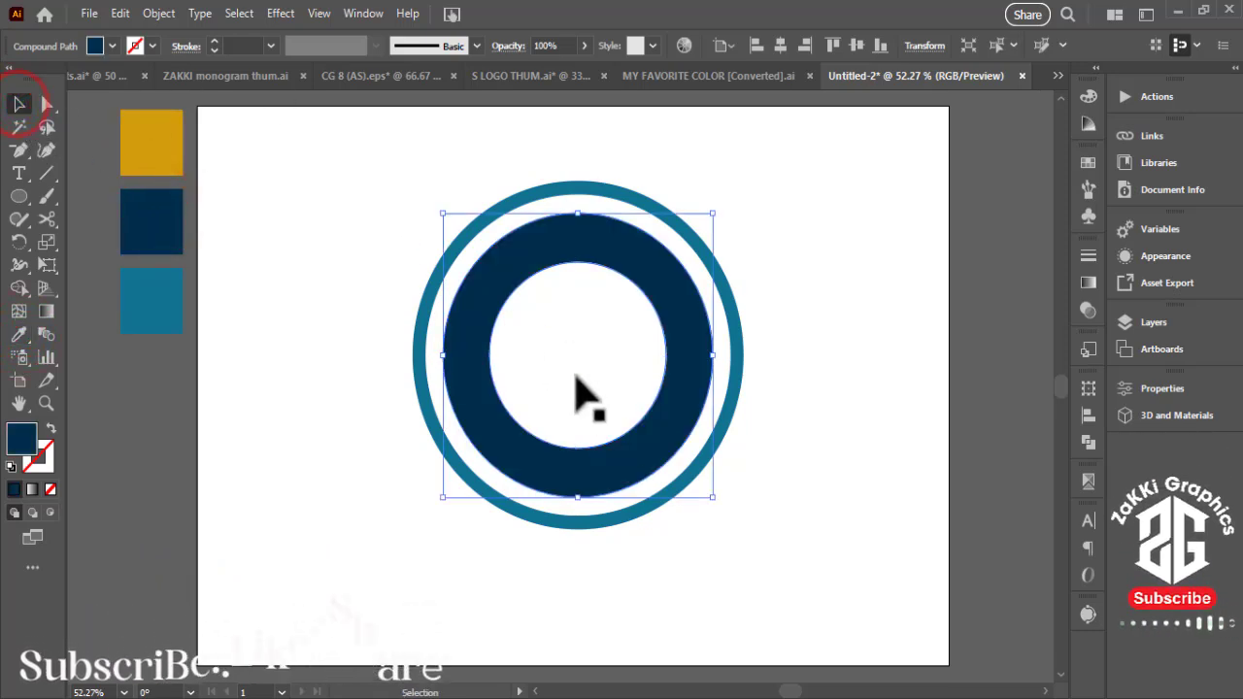
pyautogui.click(873, 295)
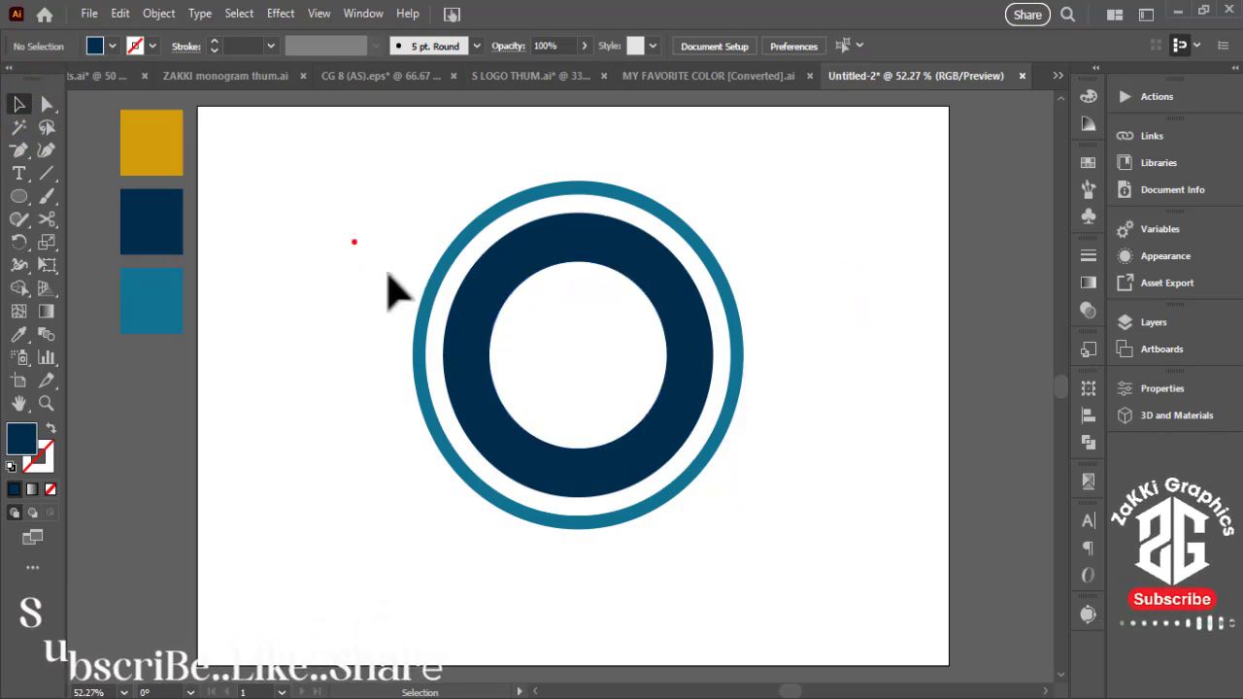
pyautogui.moveTo(353, 241)
pyautogui.mouseDown()
pyautogui.moveTo(693, 375)
pyautogui.moveTo(519, 321)
pyautogui.mouseUp()
# Step: Draw a star beside the rings with the Star tool
pyautogui.click(729, 378)
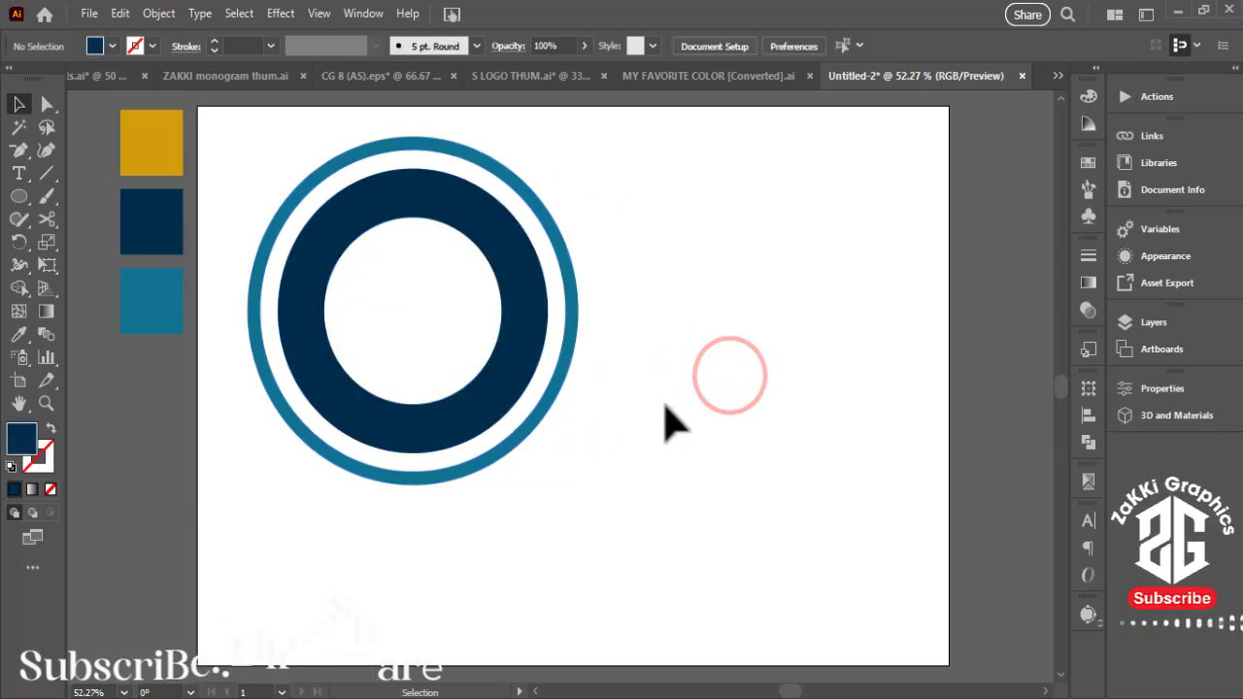
pyautogui.click(19, 196)
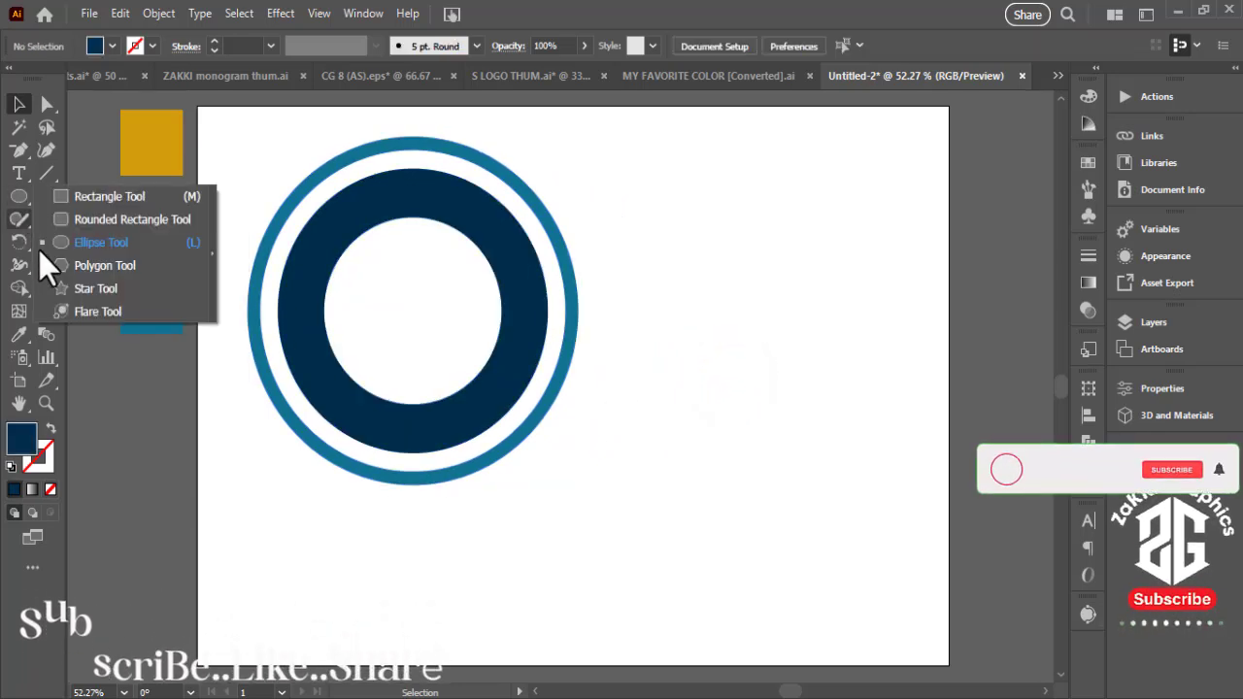
pyautogui.click(78, 288)
pyautogui.moveTo(705, 336)
pyautogui.mouseDown()
pyautogui.moveTo(743, 361)
pyautogui.moveTo(418, 326)
pyautogui.mouseUp()
pyautogui.click(19, 104)
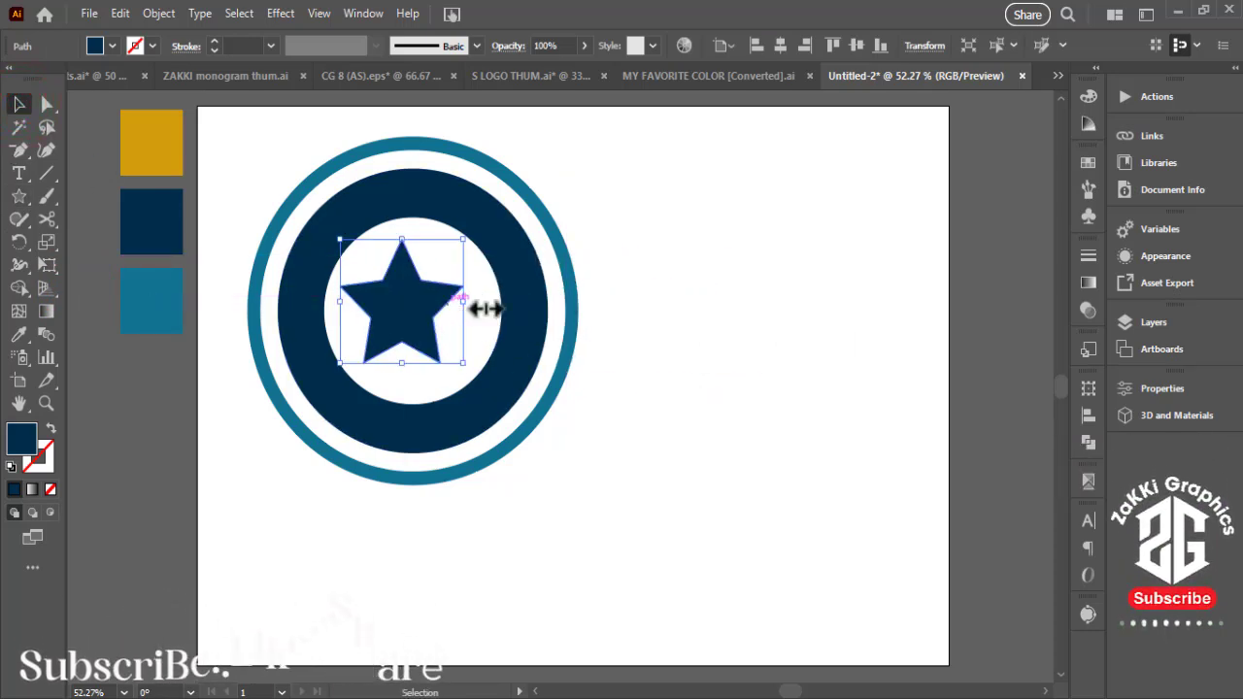
# Step: Shrink the star to about 88 px and place it in the upper white centre
pyautogui.press('z')
pyautogui.click(379, 287)
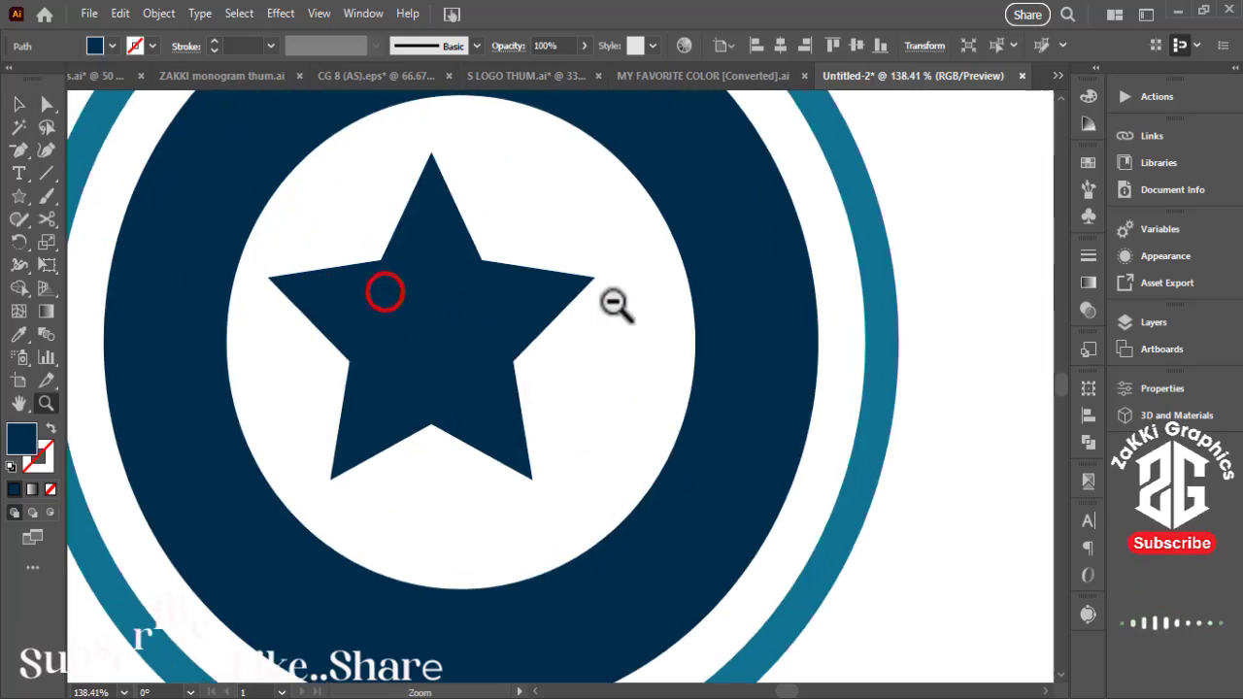
pyautogui.click(568, 328)
pyautogui.click(19, 104)
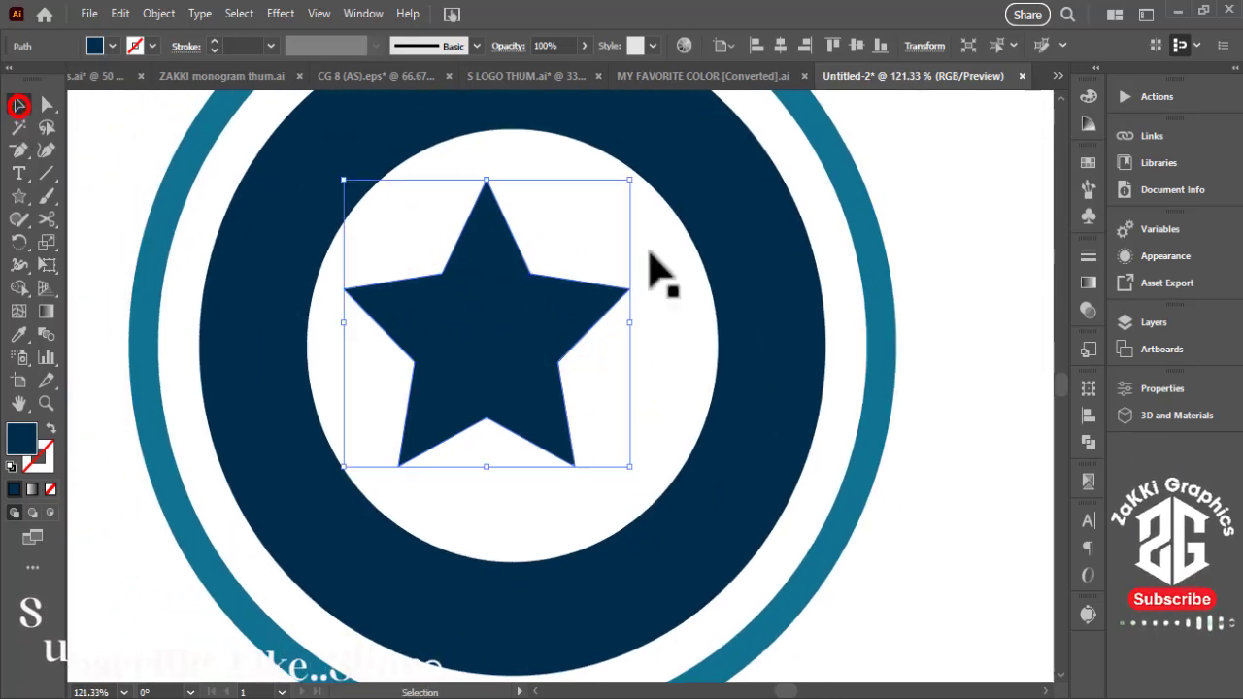
pyautogui.moveTo(629, 179); pyautogui.dragTo(547, 262)
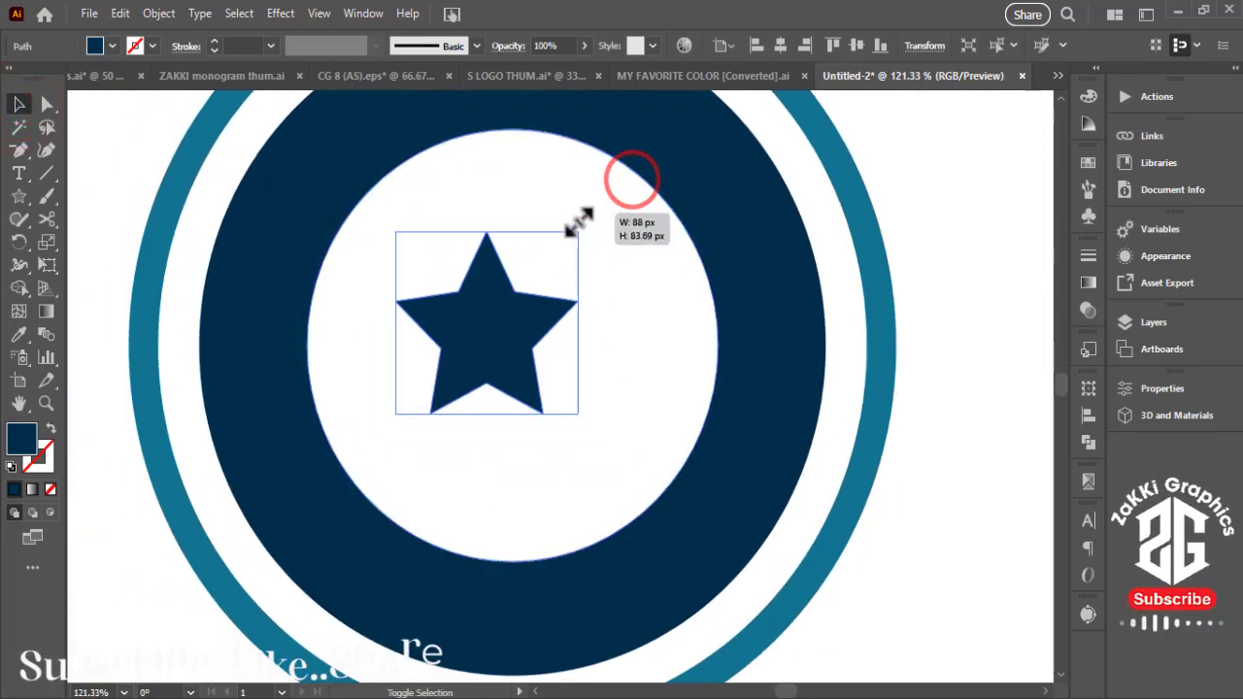
pyautogui.moveTo(496, 345); pyautogui.dragTo(516, 322)
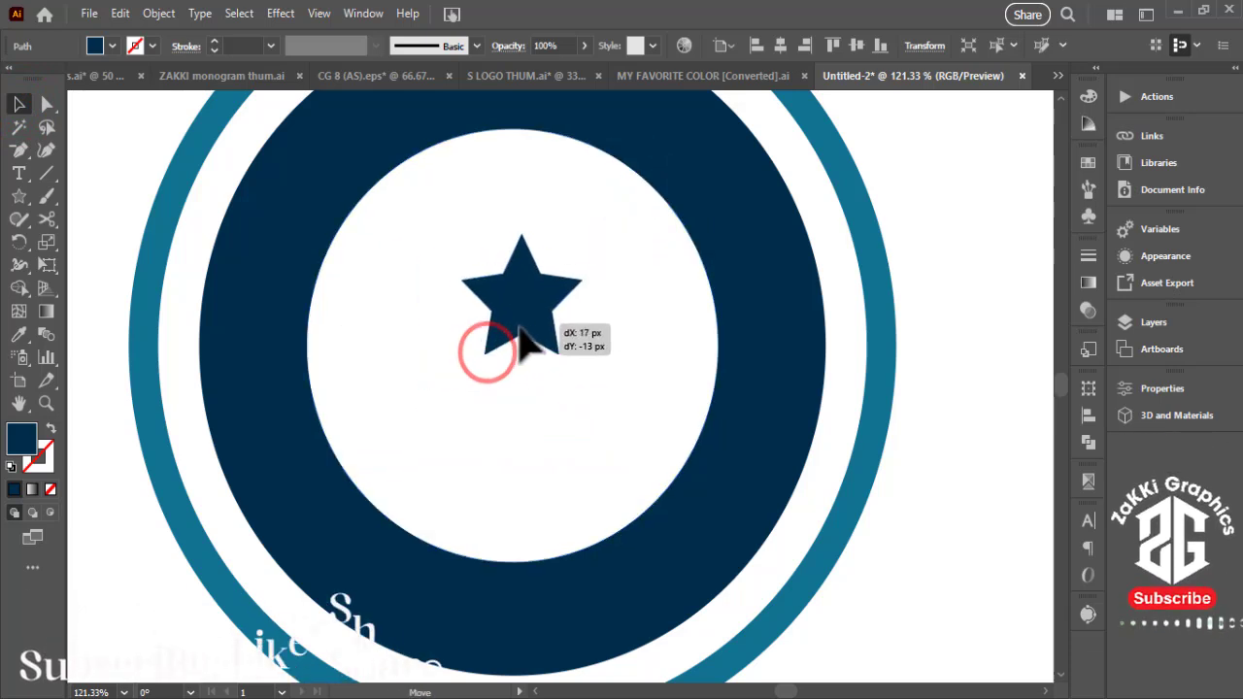
pyautogui.click(992, 369)
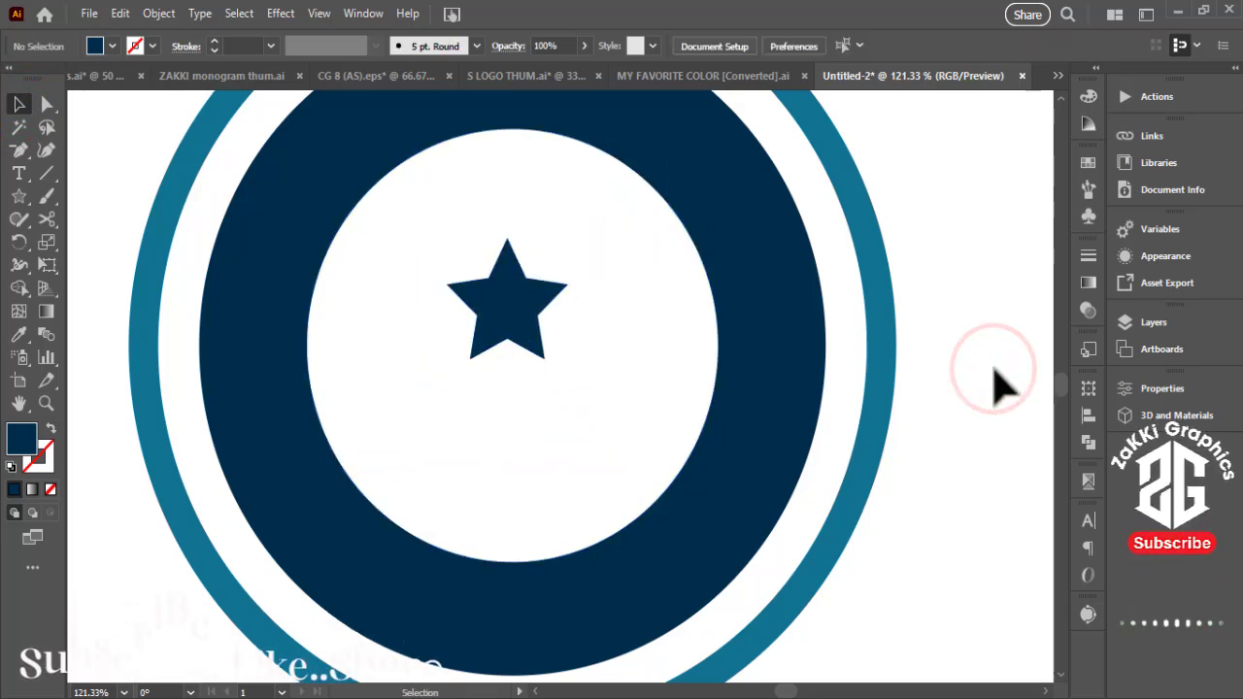
pyautogui.hotkey('ctrl', '-')
pyautogui.hotkey('ctrl', '-')
# Step: Copy the inner circle out to the right and fill the copy red
pyautogui.moveTo(871, 422); pyautogui.dragTo(712, 413)
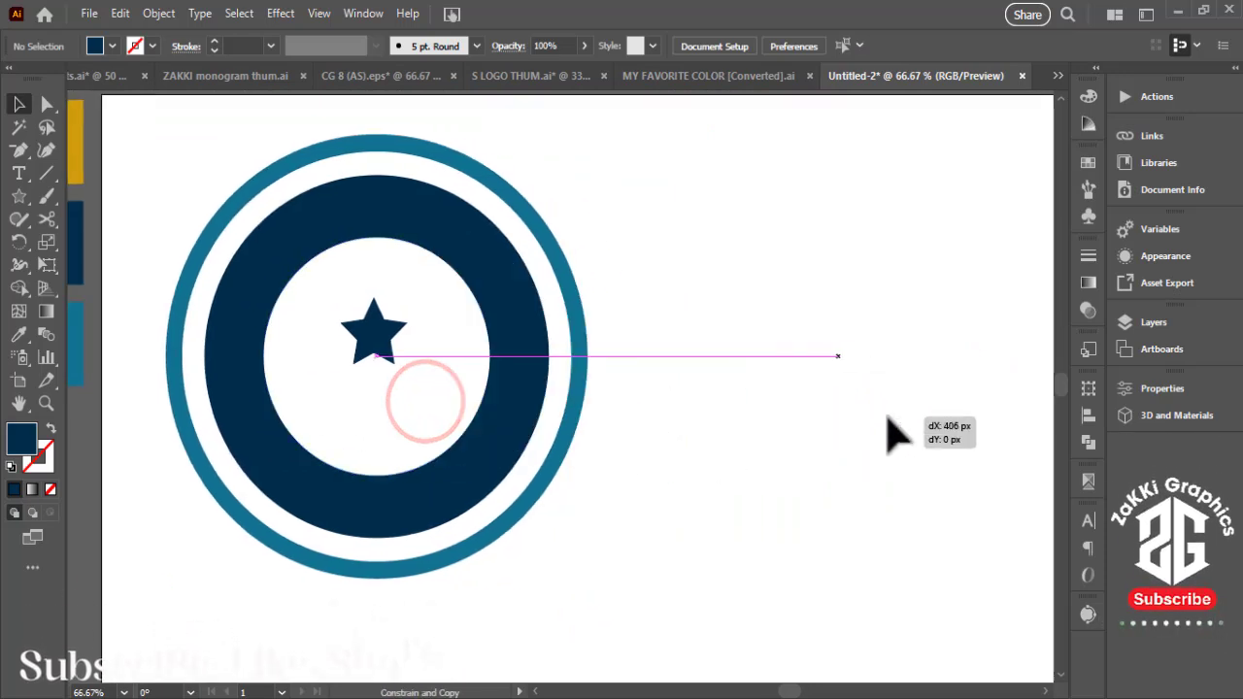
pyautogui.click(114, 49)
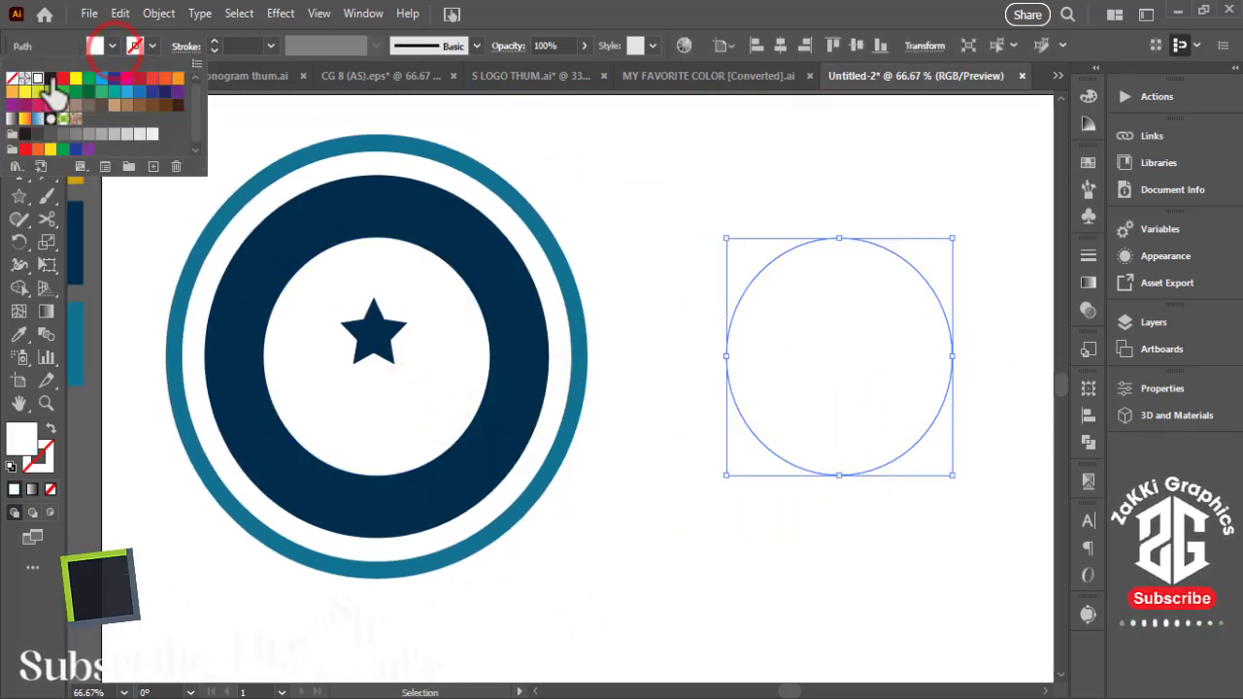
pyautogui.click(62, 78)
pyautogui.click(740, 222)
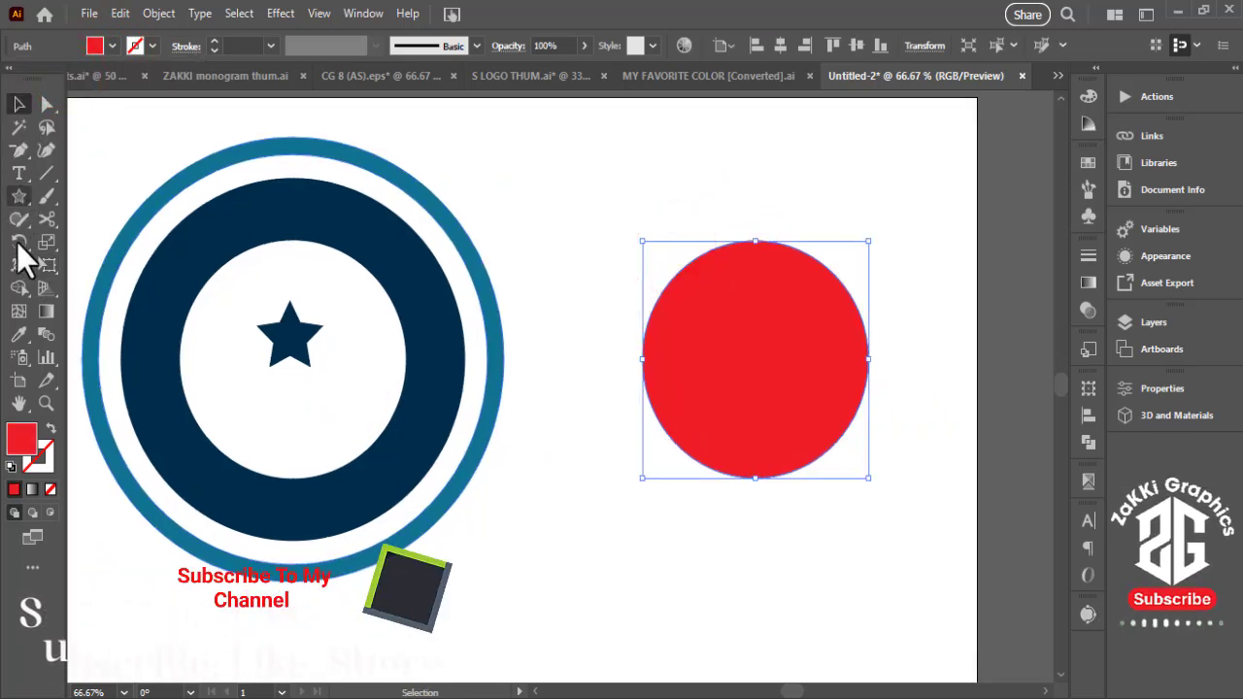
# Step: Draw a thin tall yellow bar over the red circle's left edge
pyautogui.click(19, 199)
pyautogui.click(89, 192)
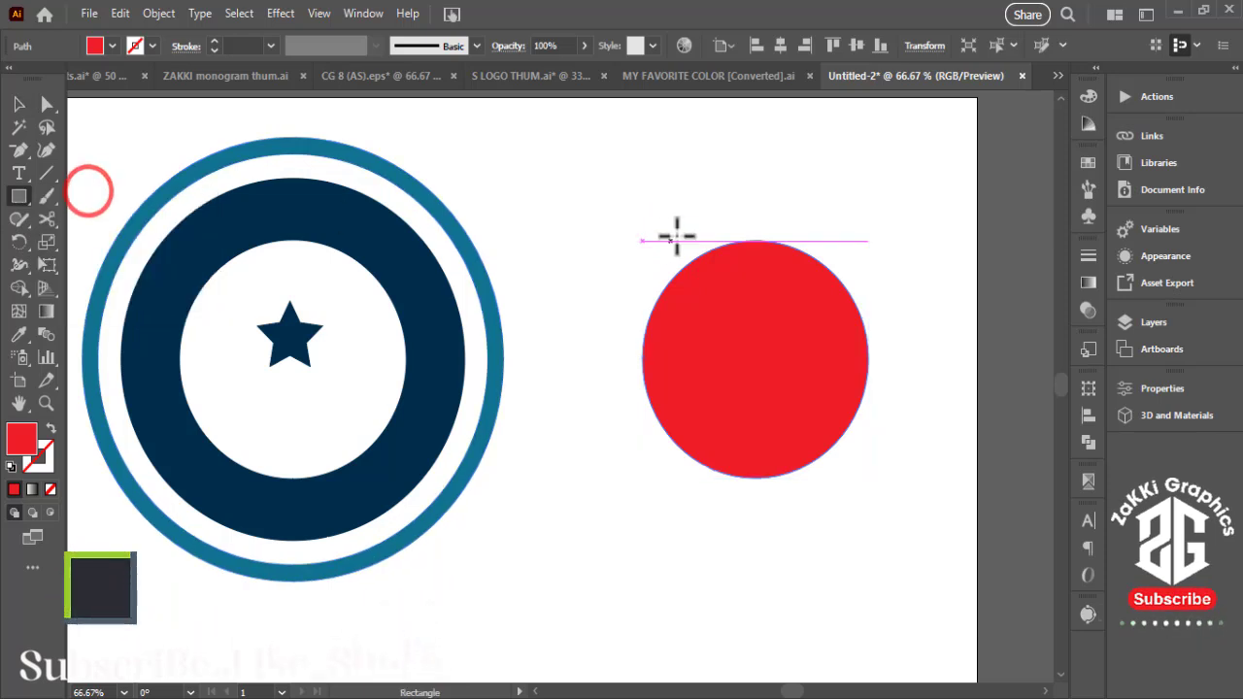
pyautogui.moveTo(681, 514); pyautogui.dragTo(675, 490)
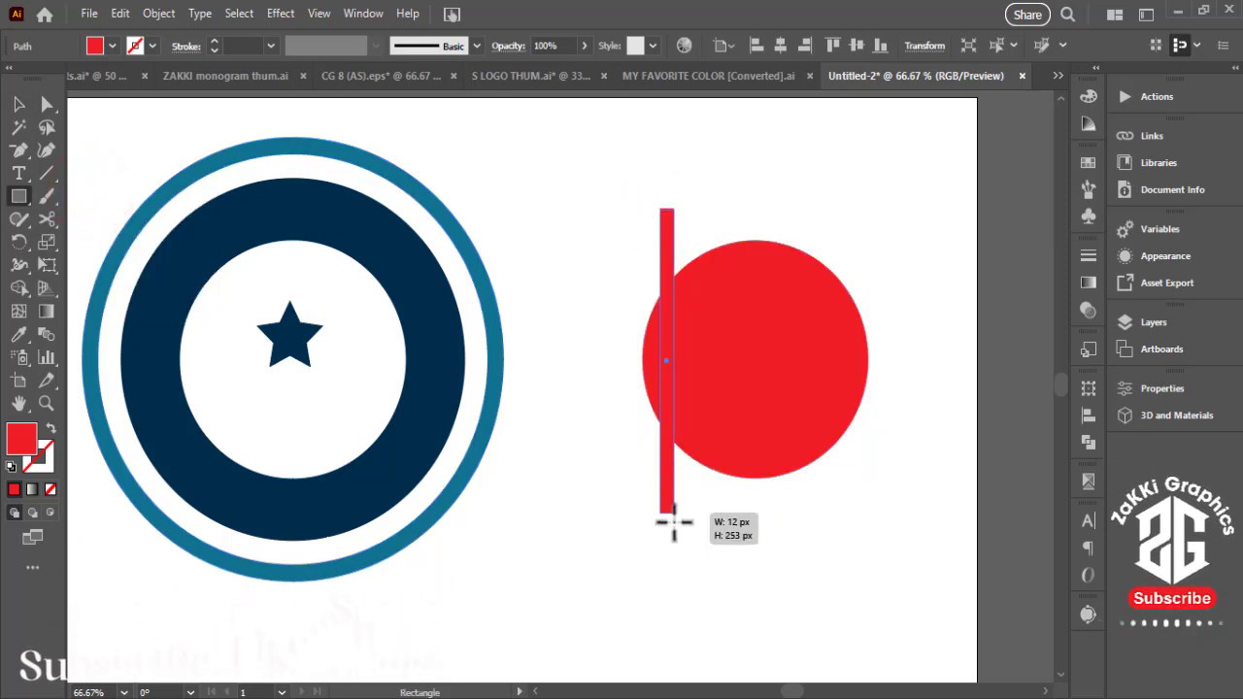
pyautogui.click(18, 103)
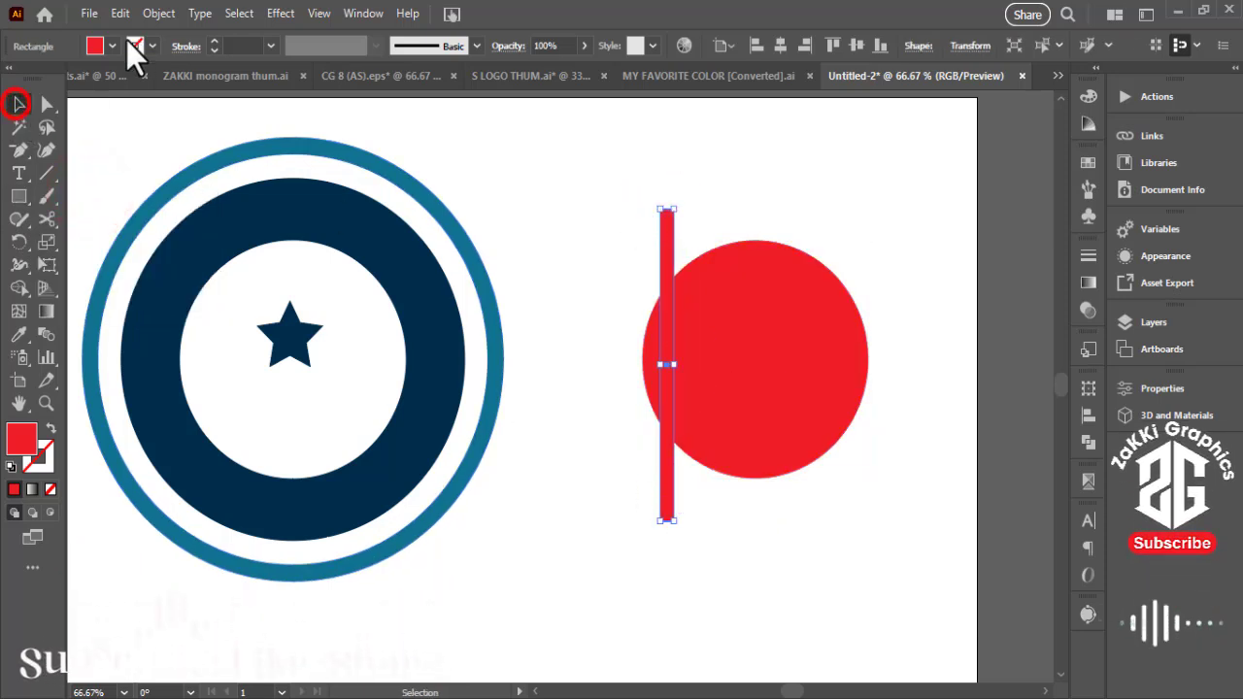
pyautogui.click(113, 45)
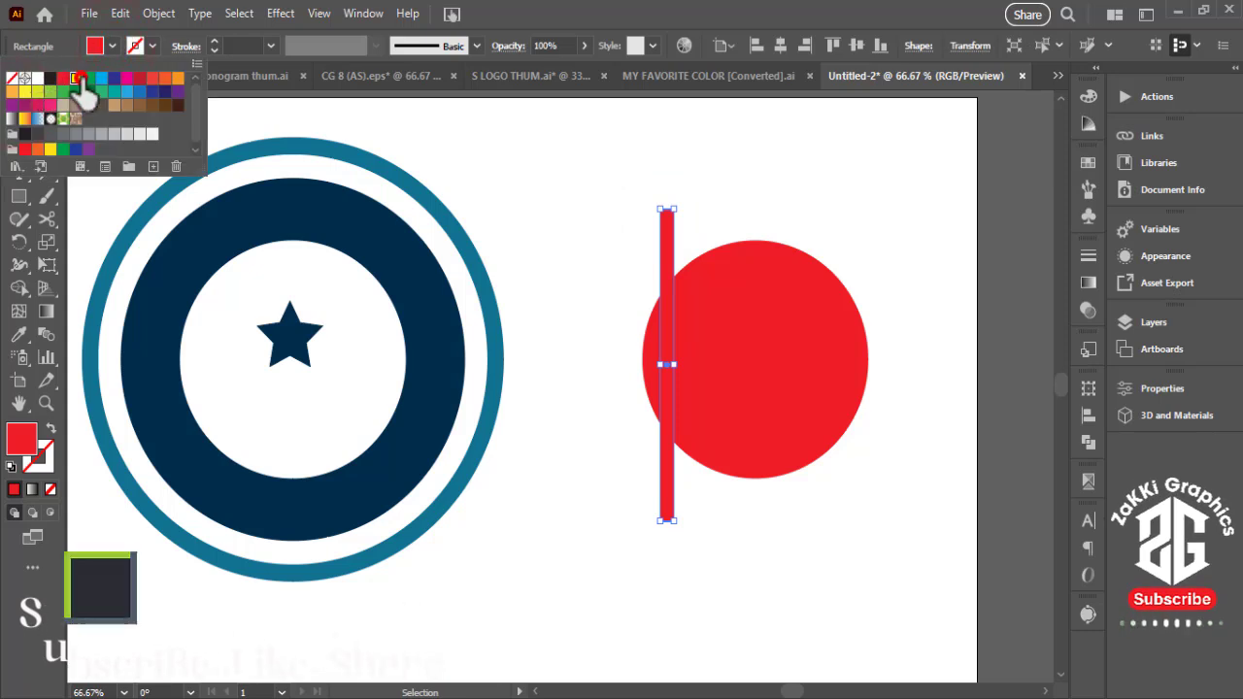
pyautogui.click(76, 77)
pyautogui.click(608, 235)
# Step: Repeat the bar into evenly spaced copies and centre them horizontally on the red circle
pyautogui.moveTo(670, 267); pyautogui.dragTo(710, 282)
pyautogui.hotkey('ctrl', 'd')
pyautogui.hotkey('ctrl', 'd')
pyautogui.hotkey('ctrl', 'd')
pyautogui.hotkey('ctrl', 'd')
pyautogui.hotkey('ctrl', 'd')
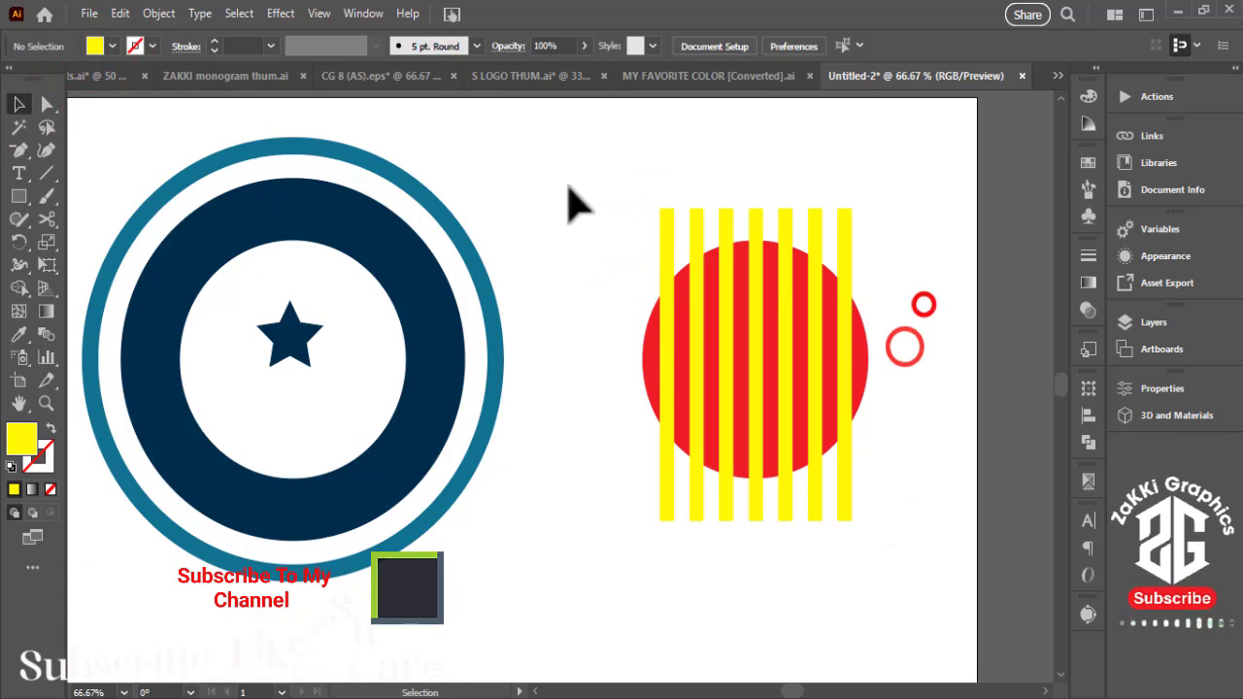
pyautogui.moveTo(891, 231); pyautogui.dragTo(893, 407)
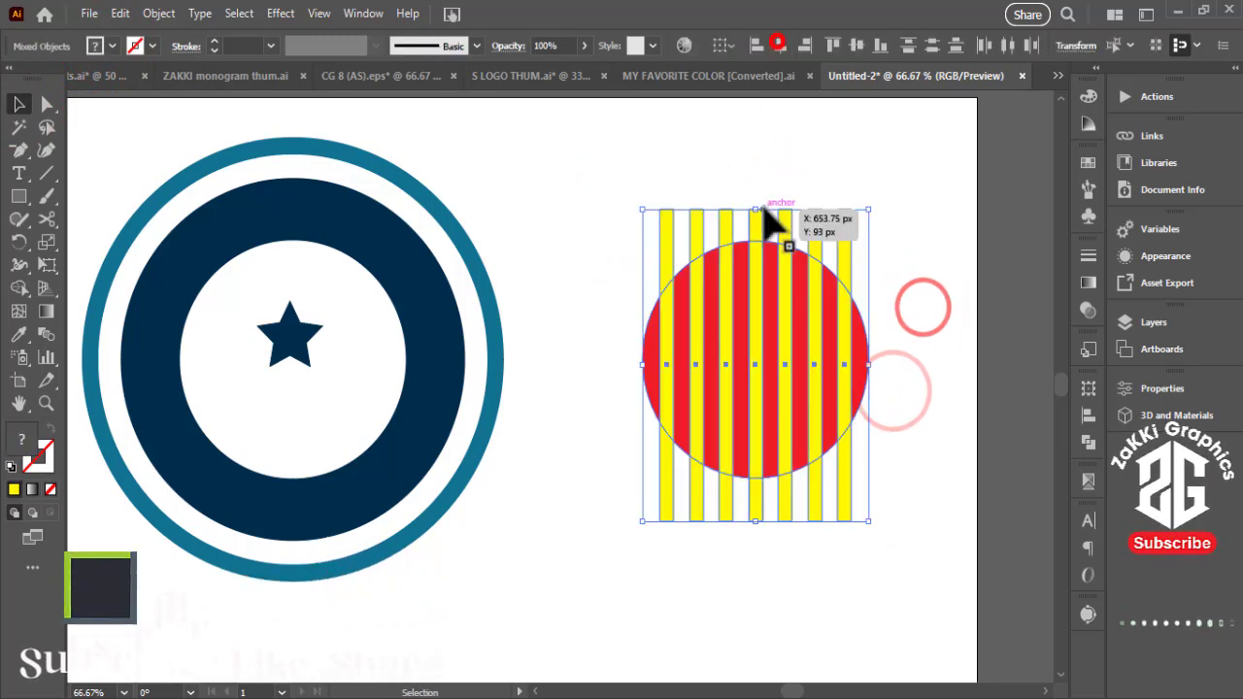
pyautogui.click(780, 45)
# Step: Trim the bar ends outside the circle and move the striped disc off the red base
pyautogui.click(18, 287)
pyautogui.moveTo(608, 235); pyautogui.dragTo(847, 227)
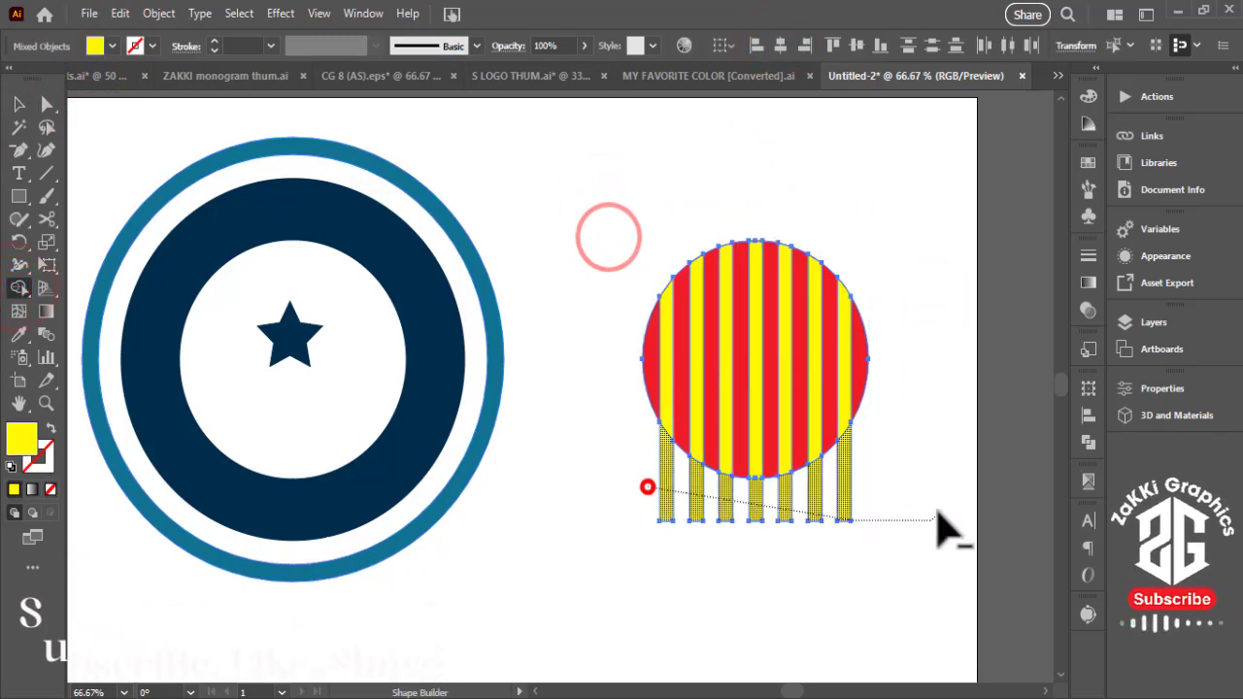
pyautogui.moveTo(938, 515); pyautogui.dragTo(938, 515)
pyautogui.press('v')
pyautogui.click(701, 190)
pyautogui.moveTo(701, 337); pyautogui.dragTo(528, 538)
# Step: Delete the red base circle and shrink the striped disc into the badge below the star
pyautogui.click(751, 354)
pyautogui.press('Delete')
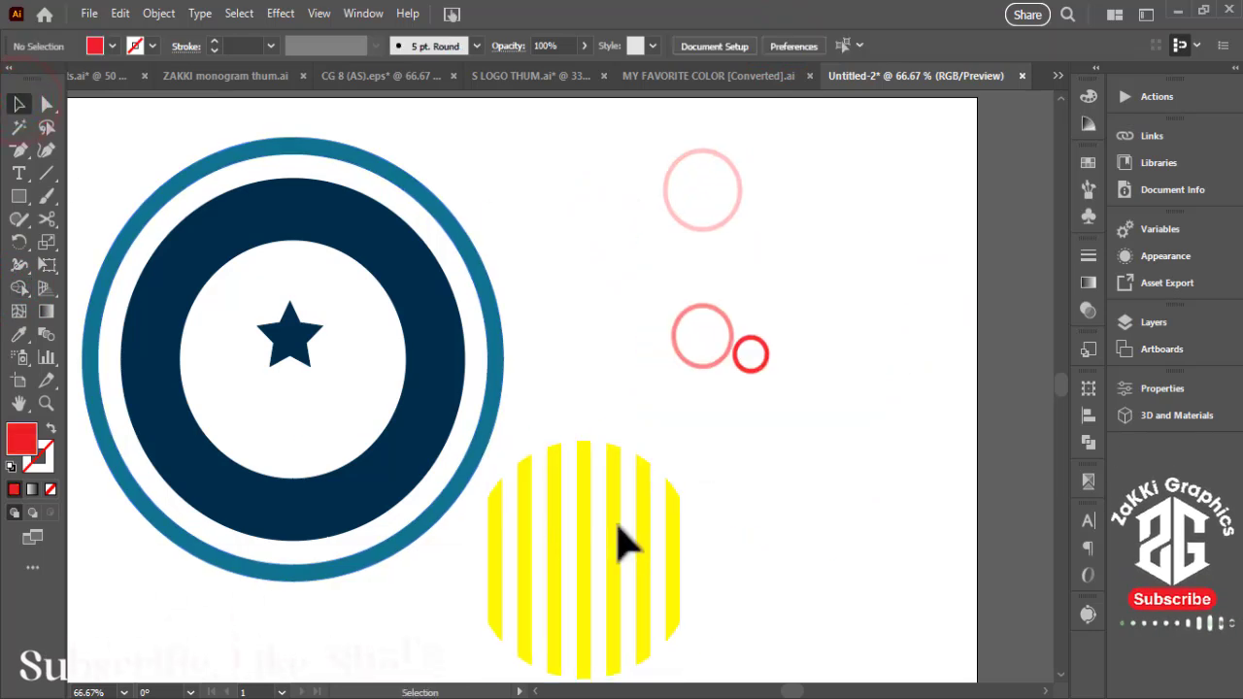
pyautogui.moveTo(622, 544); pyautogui.dragTo(349, 432)
pyautogui.moveTo(513, 340); pyautogui.dragTo(485, 354)
pyautogui.moveTo(430, 447); pyautogui.dragTo(413, 420)
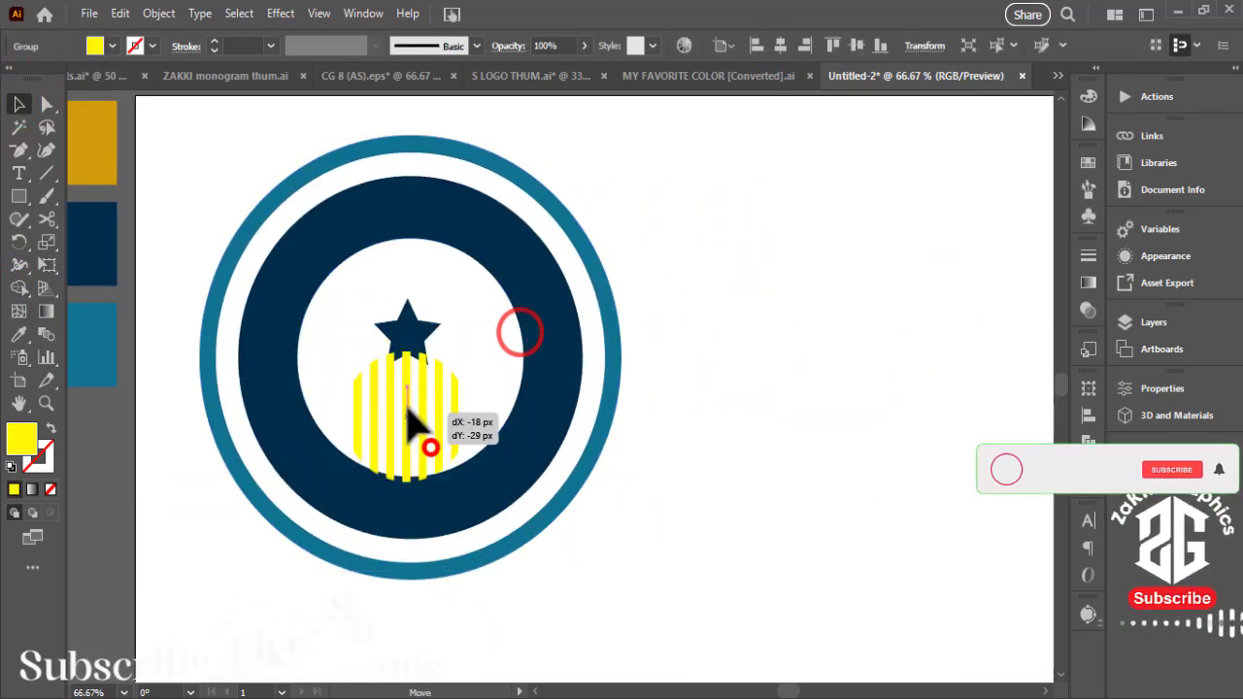
pyautogui.moveTo(582, 397); pyautogui.dragTo(621, 397)
pyautogui.moveTo(535, 200); pyautogui.dragTo(485, 250)
pyautogui.moveTo(440, 381); pyautogui.dragTo(449, 451)
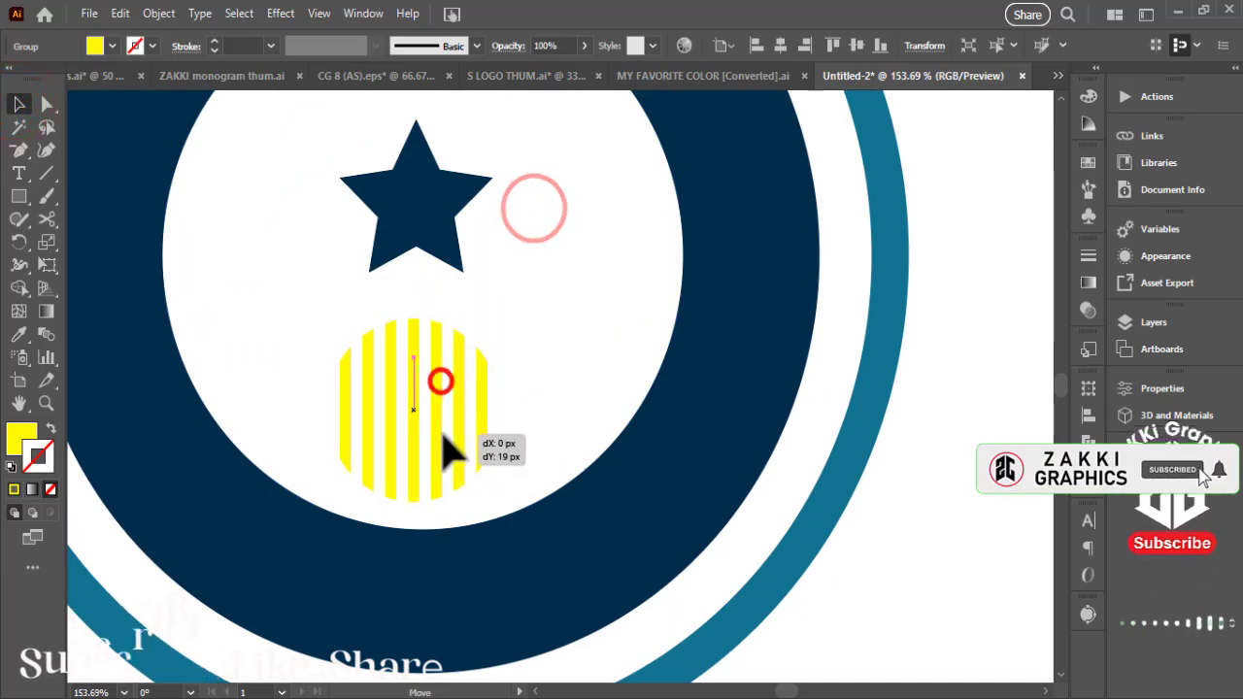
# Step: Recolour the stripes teal and centre them horizontally in the badge
pyautogui.click(527, 314)
pyautogui.click(18, 334)
pyautogui.click(152, 444)
pyautogui.click(19, 104)
pyautogui.moveTo(578, 400); pyautogui.dragTo(575, 400)
pyautogui.keyDown('shift'); pyautogui.click(663, 524); pyautogui.keyUp('shift')
pyautogui.click(780, 46)
# Step: Enlarge the striped disc slightly and nudge the star into place above it
pyautogui.click(1014, 508)
pyautogui.click(584, 355)
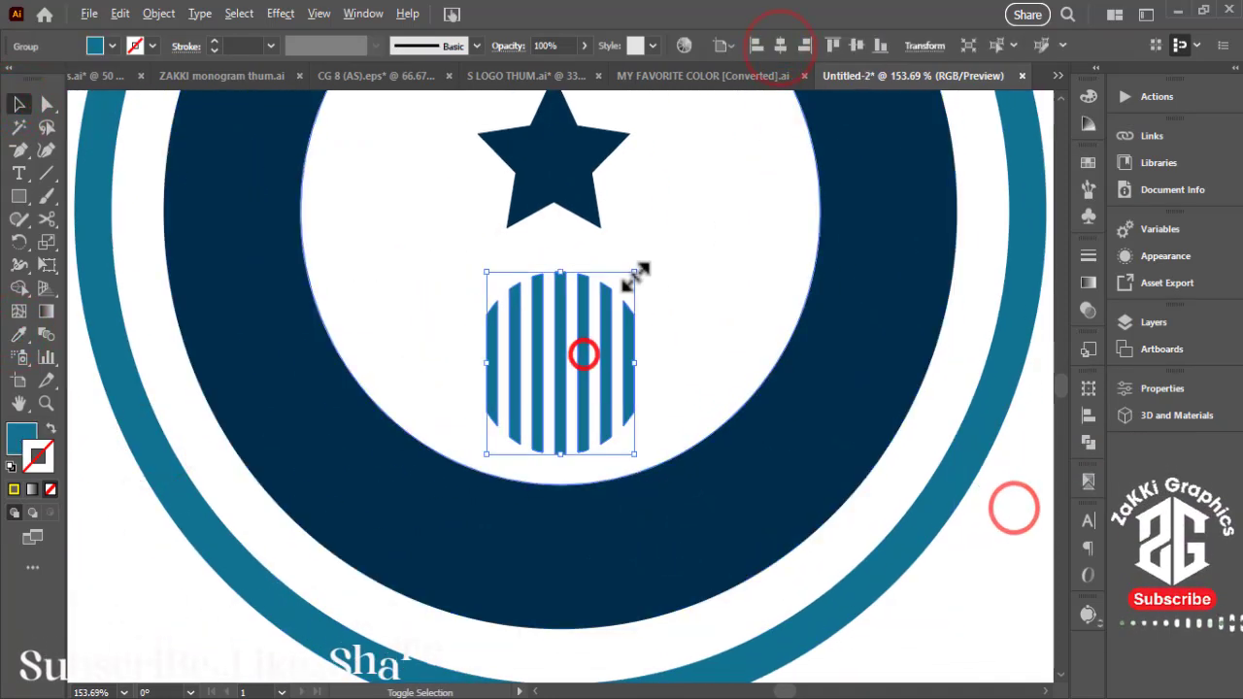
pyautogui.moveTo(636, 275); pyautogui.dragTo(626, 333)
pyautogui.click(990, 640)
pyautogui.hotkey('ctrl', '-')
pyautogui.hotkey('ctrl', '-')
pyautogui.hotkey('ctrl', '-')
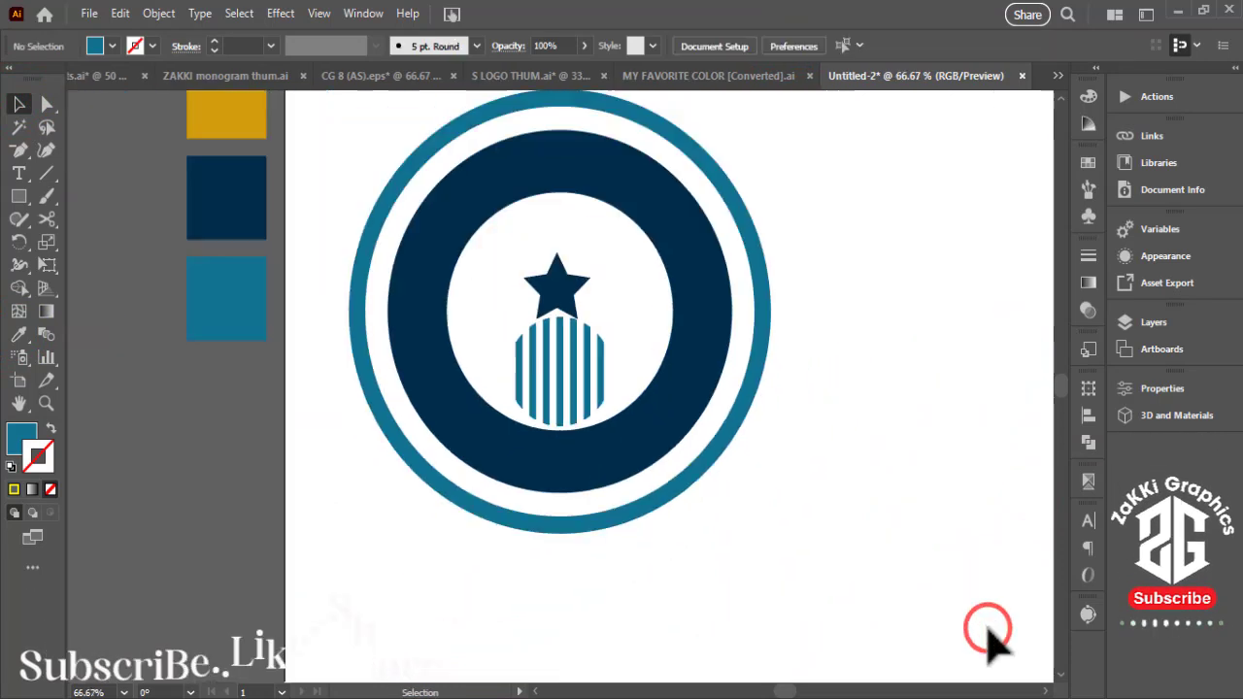
pyautogui.moveTo(568, 251); pyautogui.dragTo(566, 247)
# Step: Draw a wide dark bar below the star and duplicate it into three stacked bars
pyautogui.click(541, 294)
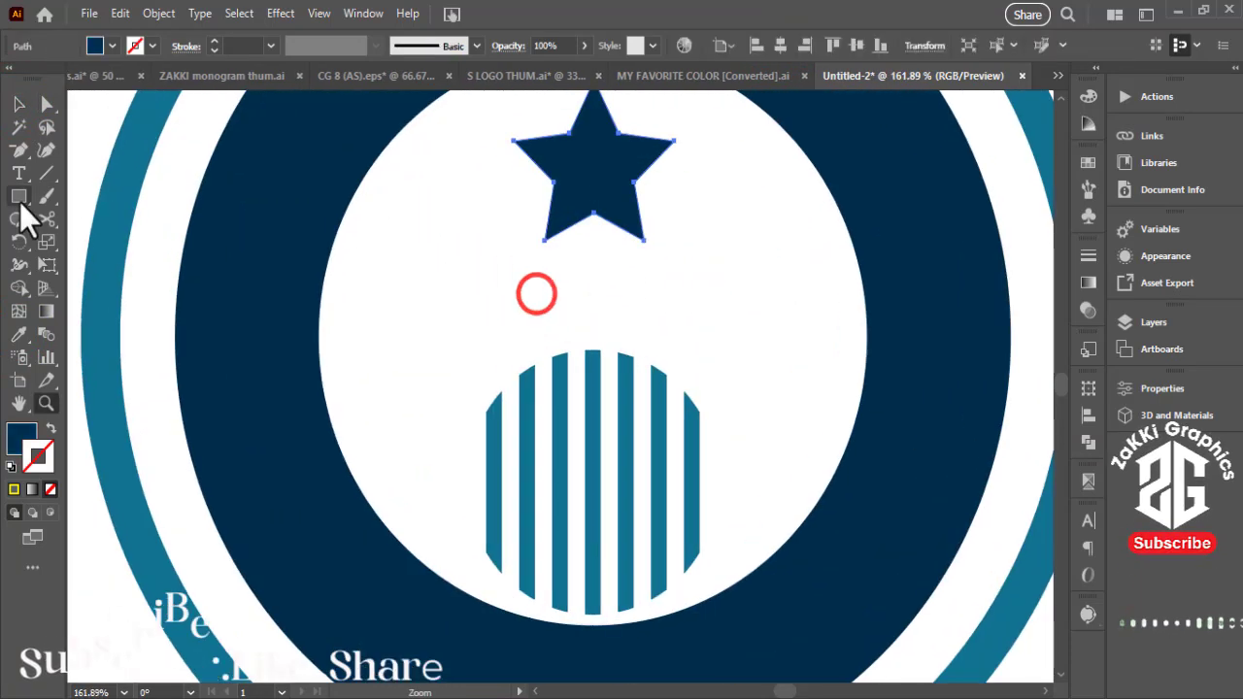
pyautogui.click(19, 195)
pyautogui.moveTo(486, 254); pyautogui.dragTo(744, 286)
pyautogui.moveTo(666, 269); pyautogui.dragTo(673, 324)
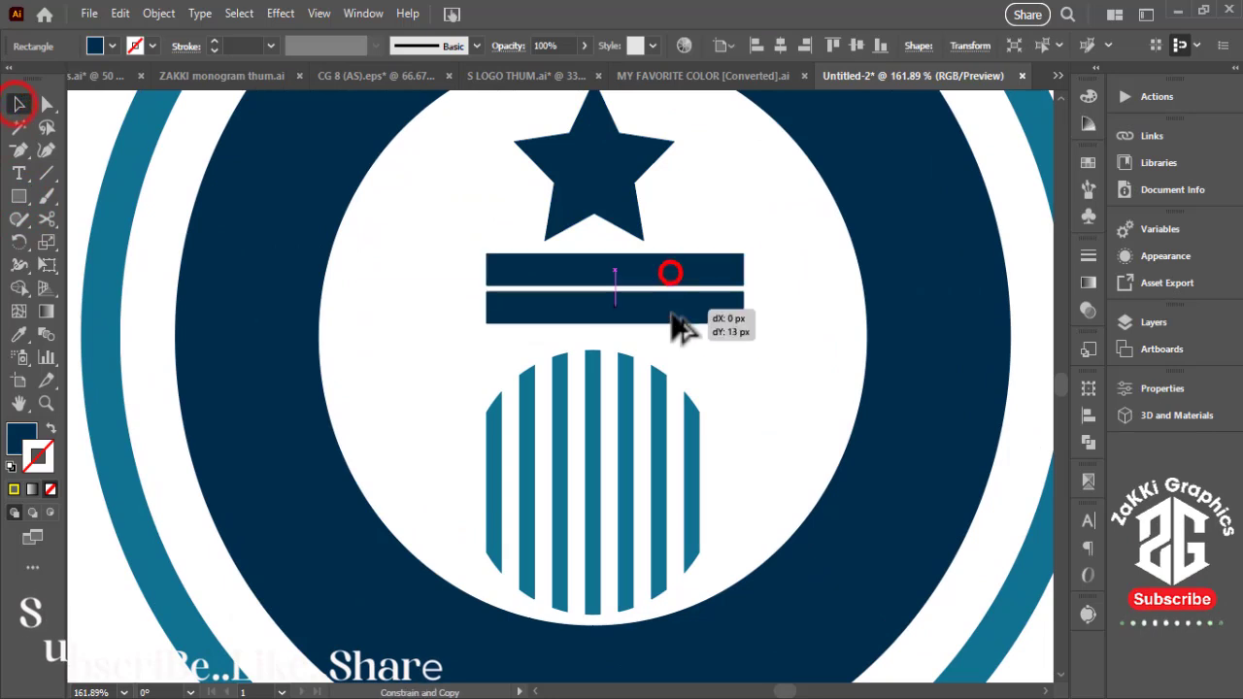
pyautogui.hotkey('ctrl', 'd')
# Step: Squash the three stacked bars together to make them thinner
pyautogui.click(780, 261)
pyautogui.click(906, 282)
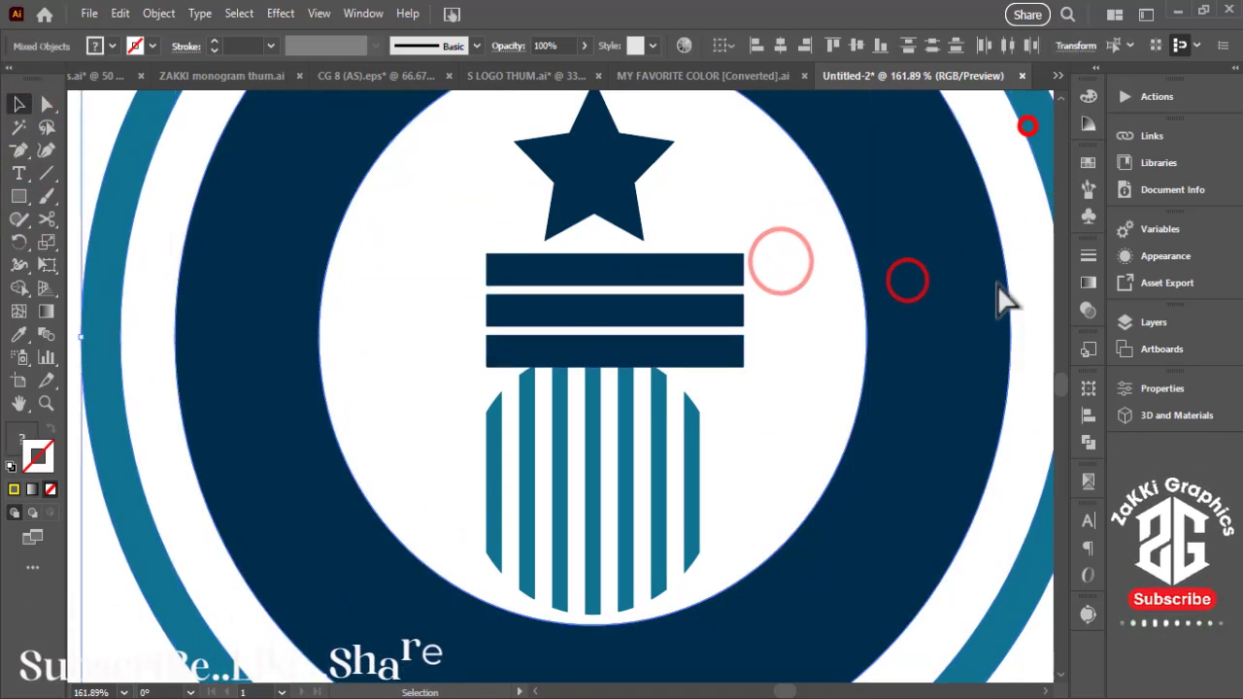
pyautogui.moveTo(790, 253); pyautogui.dragTo(718, 335)
pyautogui.moveTo(613, 367); pyautogui.dragTo(625, 326)
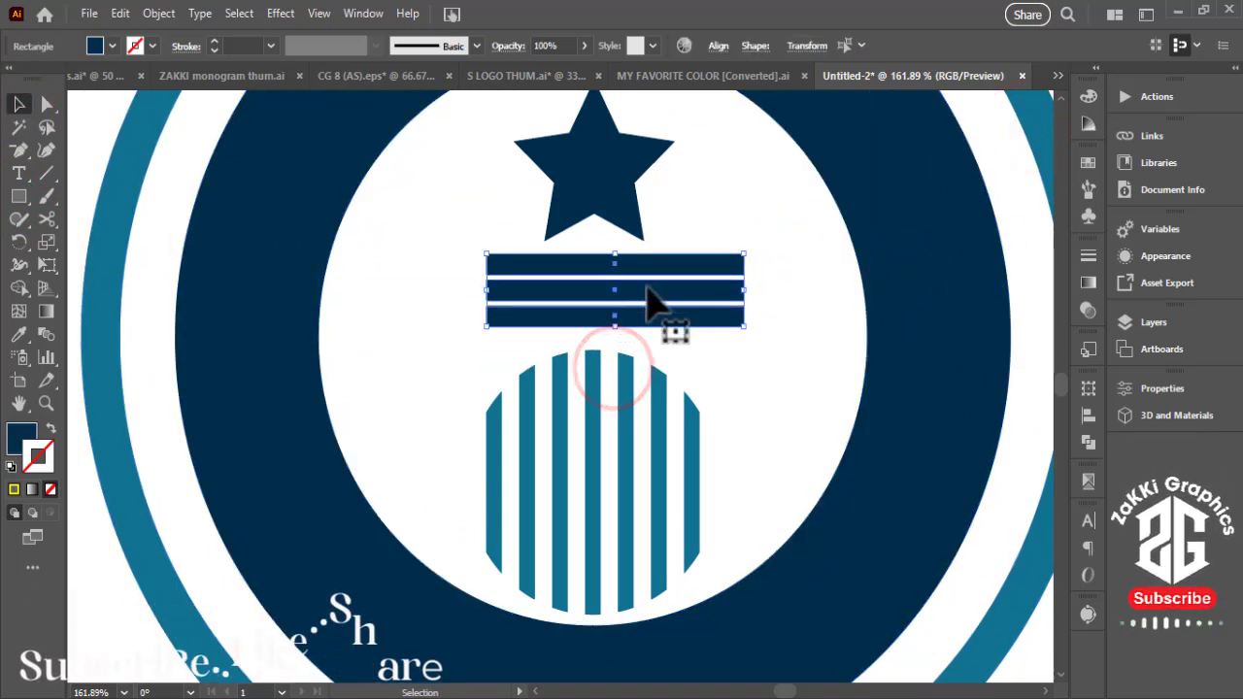
pyautogui.click(791, 274)
pyautogui.scroll(3, 548, 306)
# Step: Draw a diagonal line beside the bars' left end and make a mirrored copy with Reflect
pyautogui.click(18, 149)
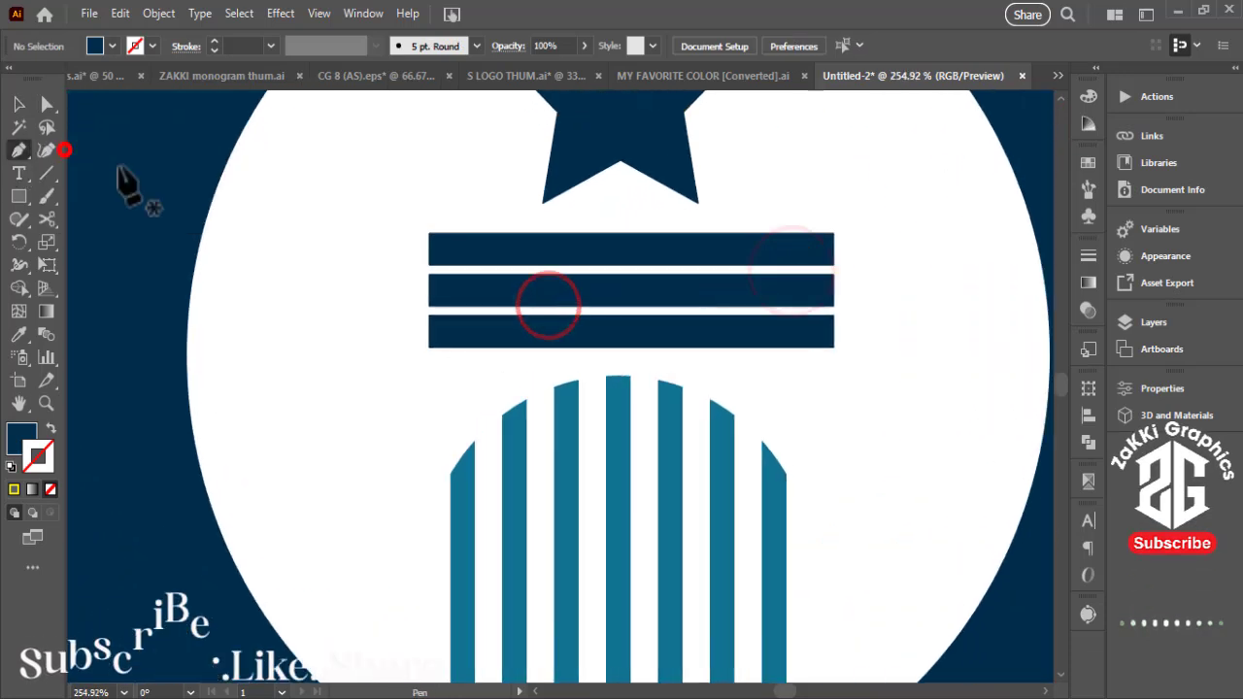
pyautogui.click(511, 364)
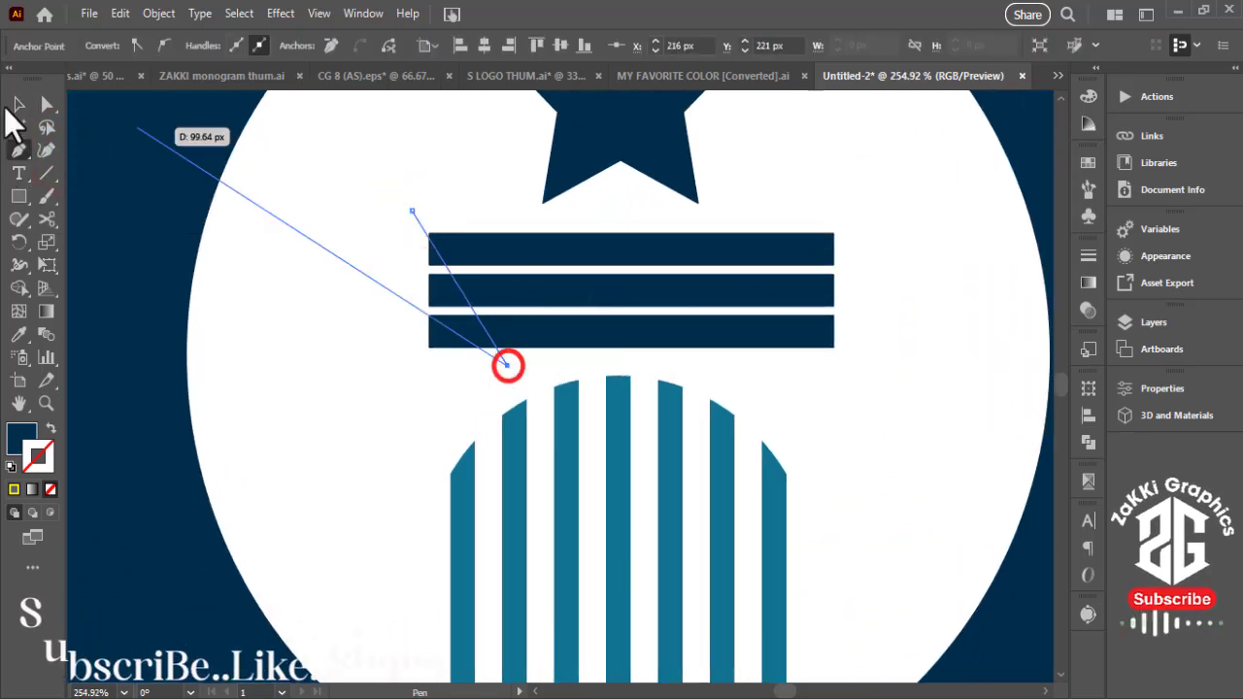
pyautogui.click(18, 104)
pyautogui.click(418, 223)
pyautogui.moveTo(439, 165); pyautogui.dragTo(394, 233)
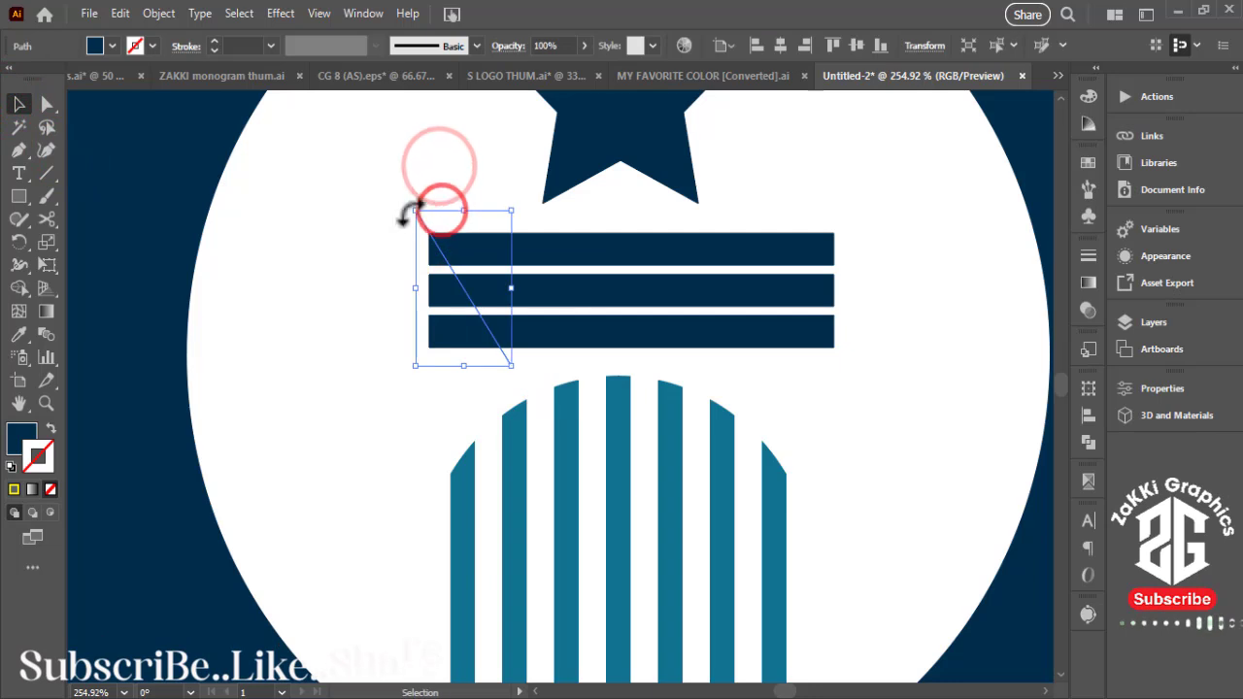
pyautogui.rightClick(413, 209)
pyautogui.click(684, 485)
pyautogui.click(926, 492)
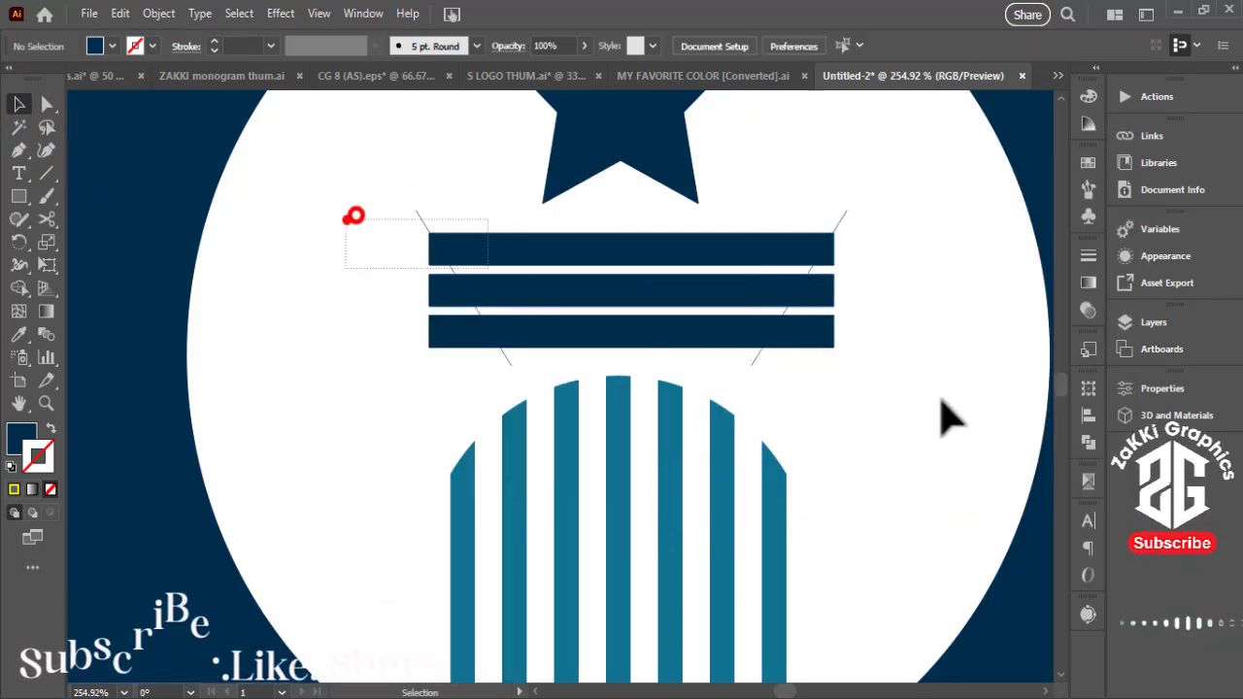
# Step: Trim the bar ends along the diagonals and centre the tapered bars under the star
pyautogui.moveTo(350, 215)
pyautogui.mouseDown()
pyautogui.moveTo(855, 374)
pyautogui.moveTo(832, 235)
pyautogui.mouseUp()
pyautogui.moveTo(410, 220); pyautogui.dragTo(447, 272)
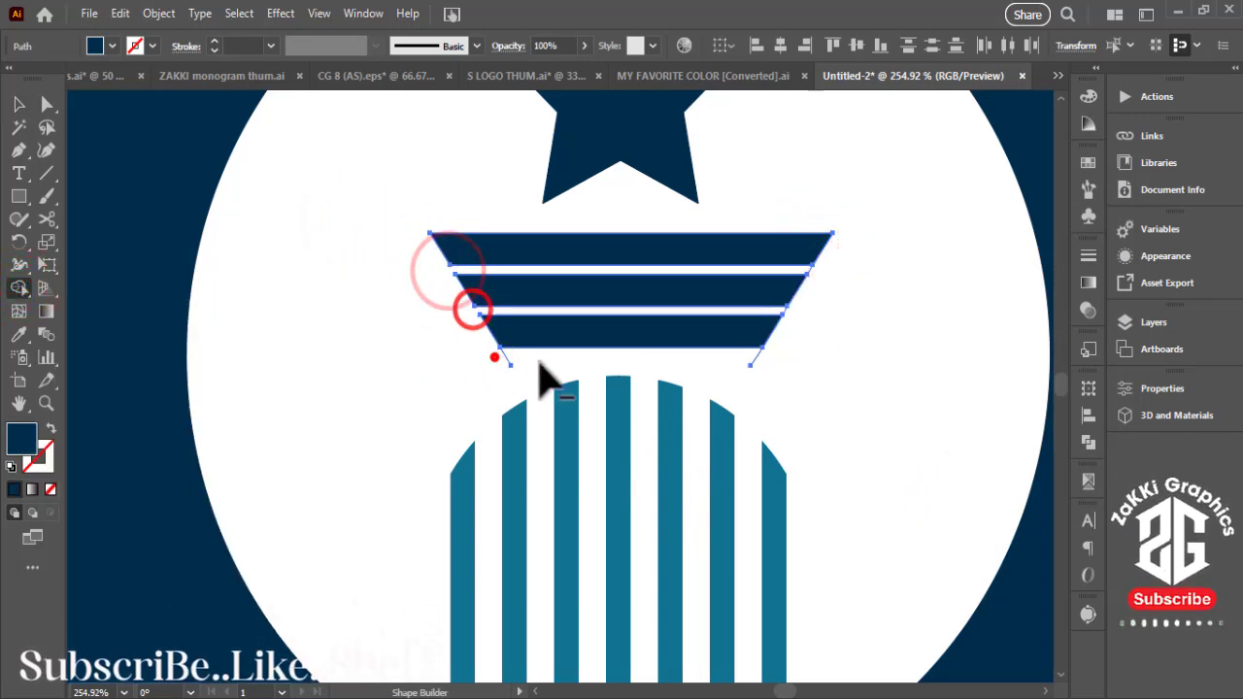
pyautogui.keyDown('alt'); pyautogui.click(804, 270); pyautogui.keyUp('alt')
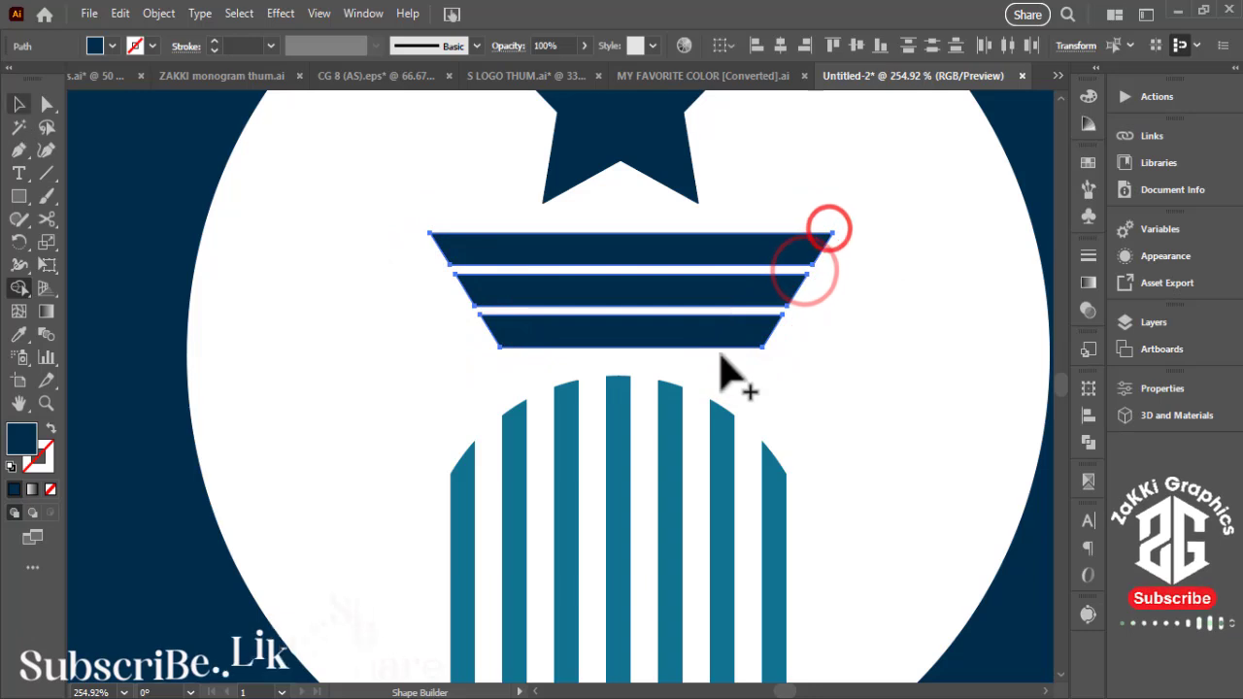
pyautogui.click(17, 102)
pyautogui.click(845, 391)
pyautogui.click(735, 336)
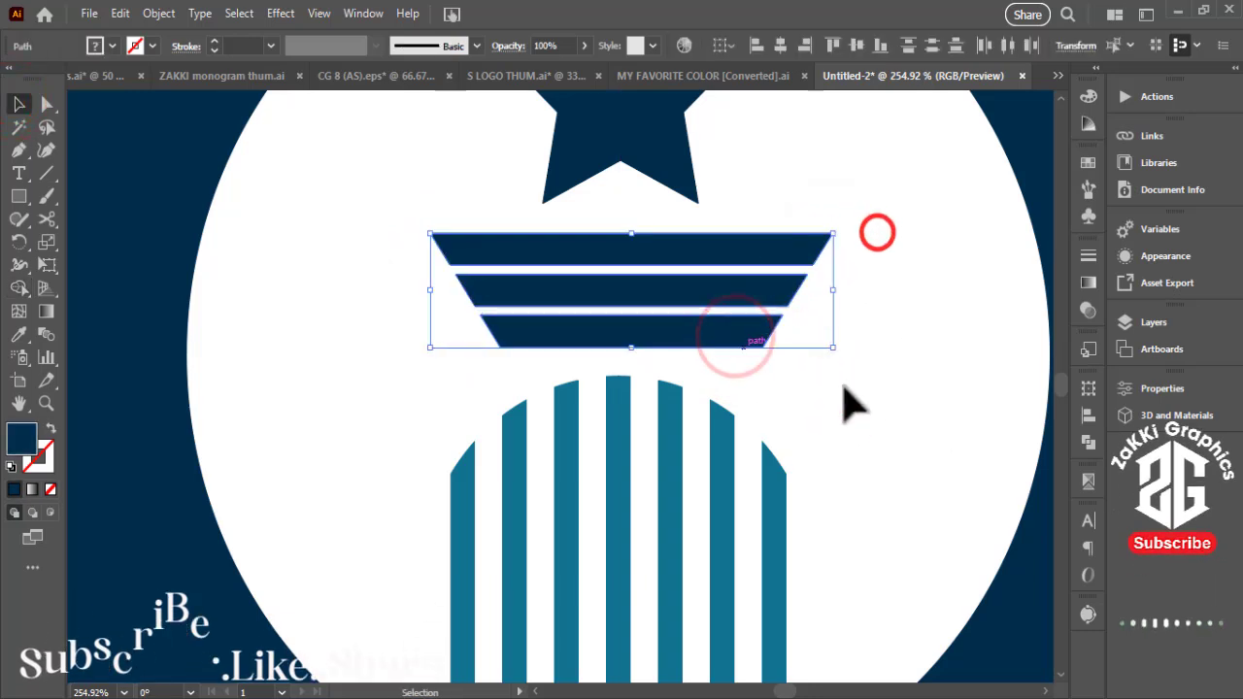
pyautogui.moveTo(762, 311); pyautogui.dragTo(749, 320)
pyautogui.click(673, 177)
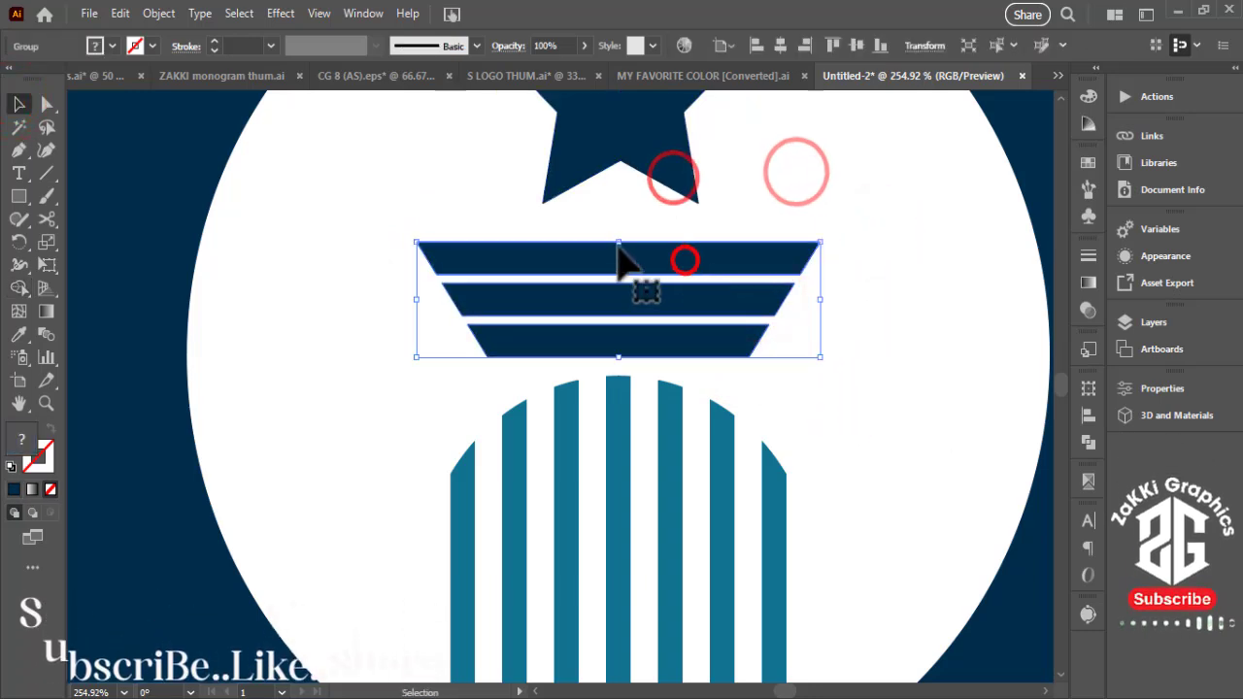
pyautogui.click(643, 152)
pyautogui.click(867, 200)
# Step: Give the new circle beside the badge no fill and a black outline, then zoom in on it
pyautogui.hotkey('ctrl', '1')
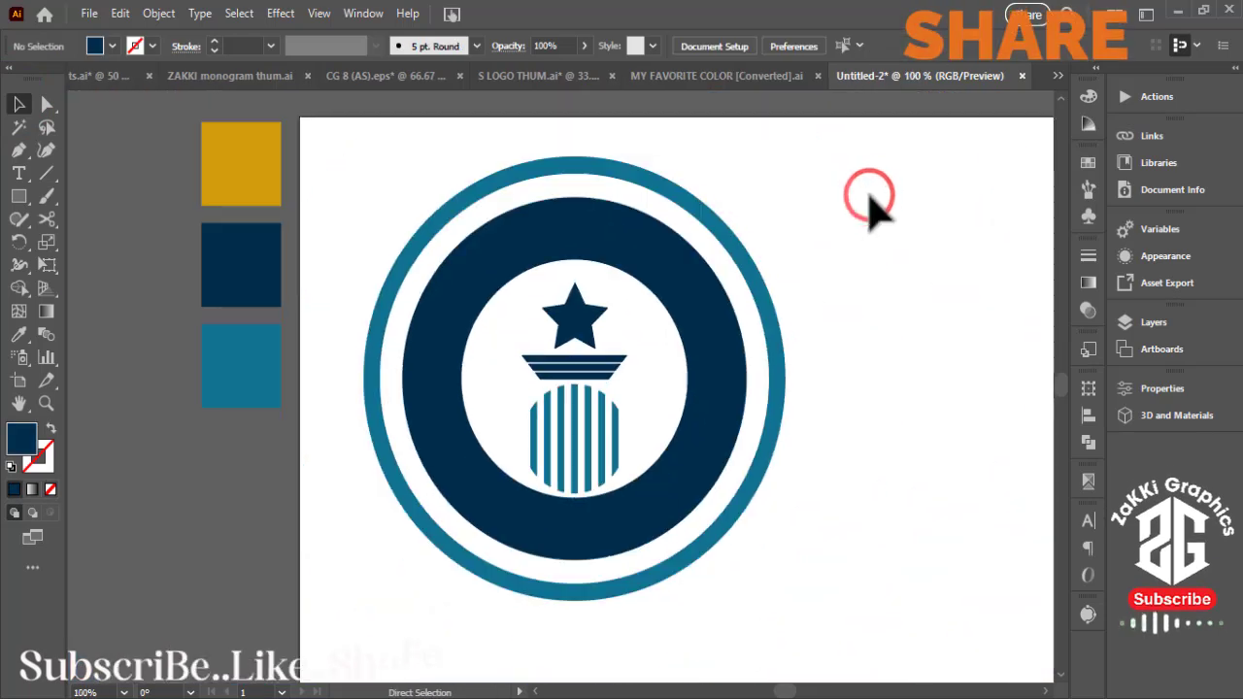
pyautogui.hotkey('ctrl', '-')
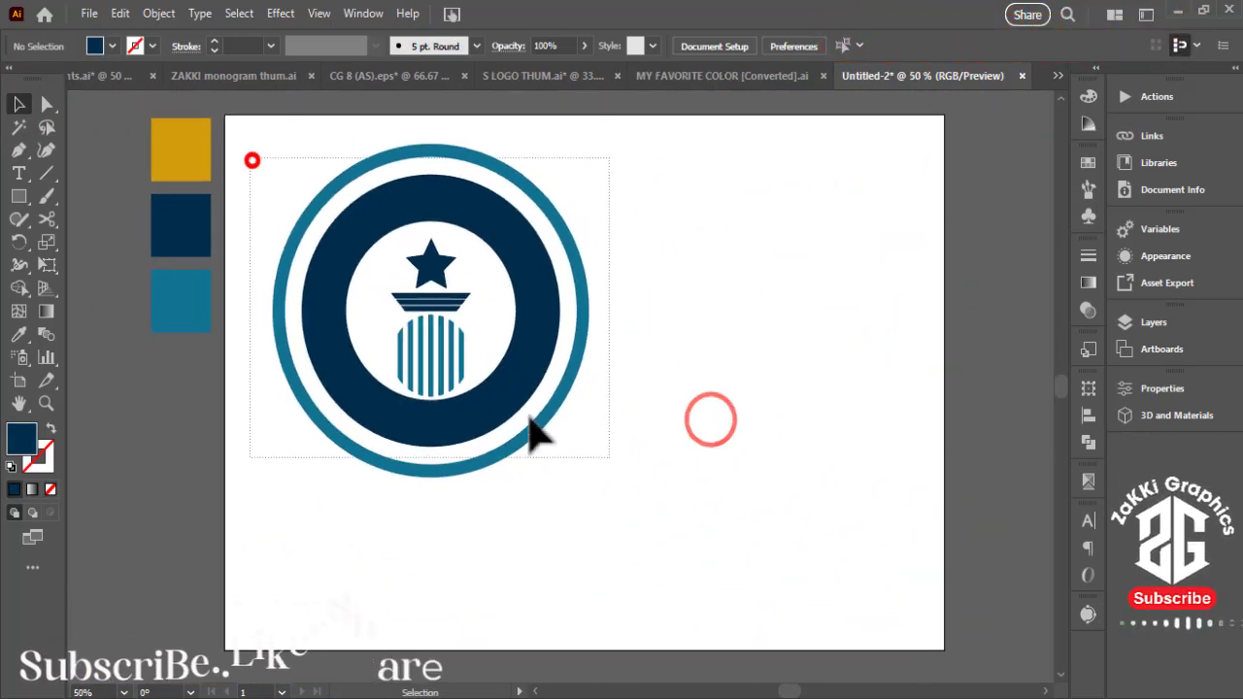
pyautogui.moveTo(361, 389); pyautogui.dragTo(499, 402)
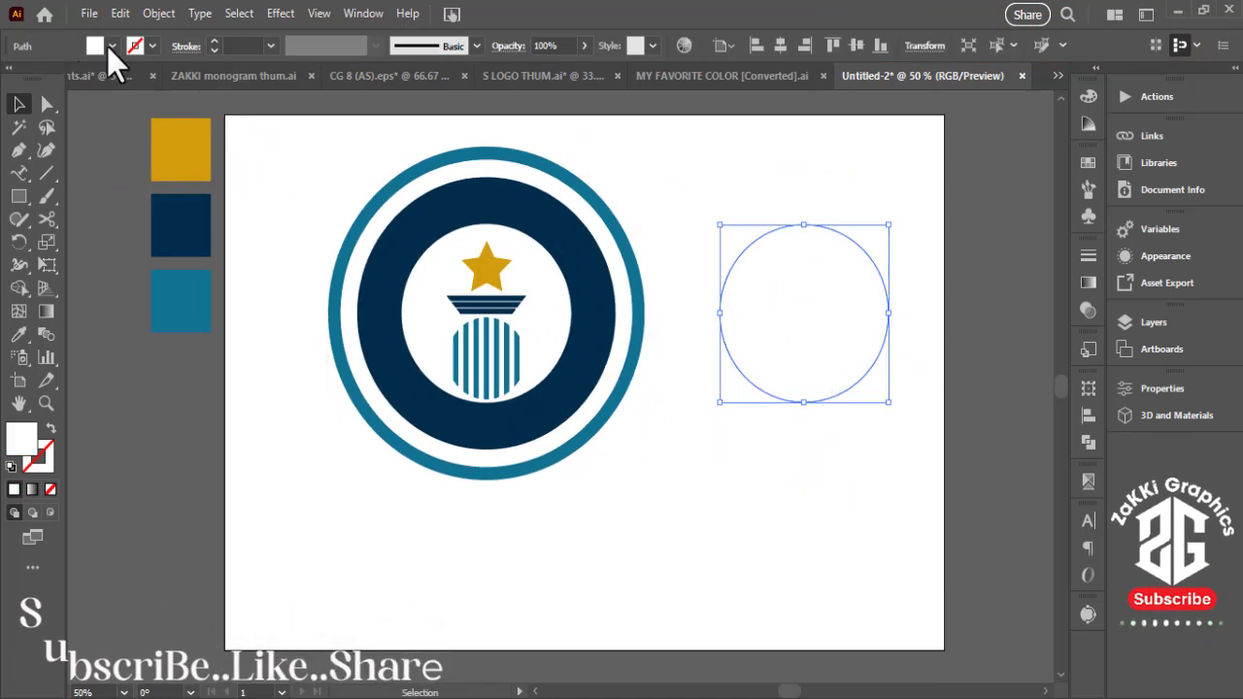
pyautogui.click(141, 49)
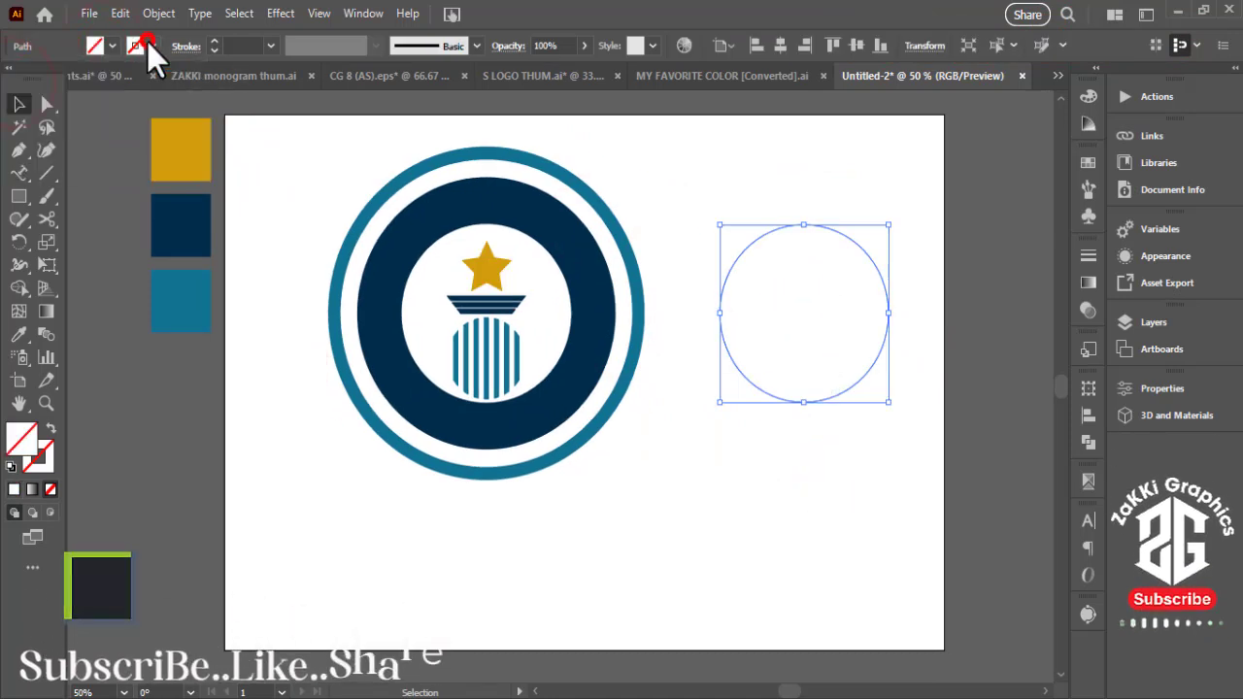
pyautogui.click(138, 47)
pyautogui.click(50, 80)
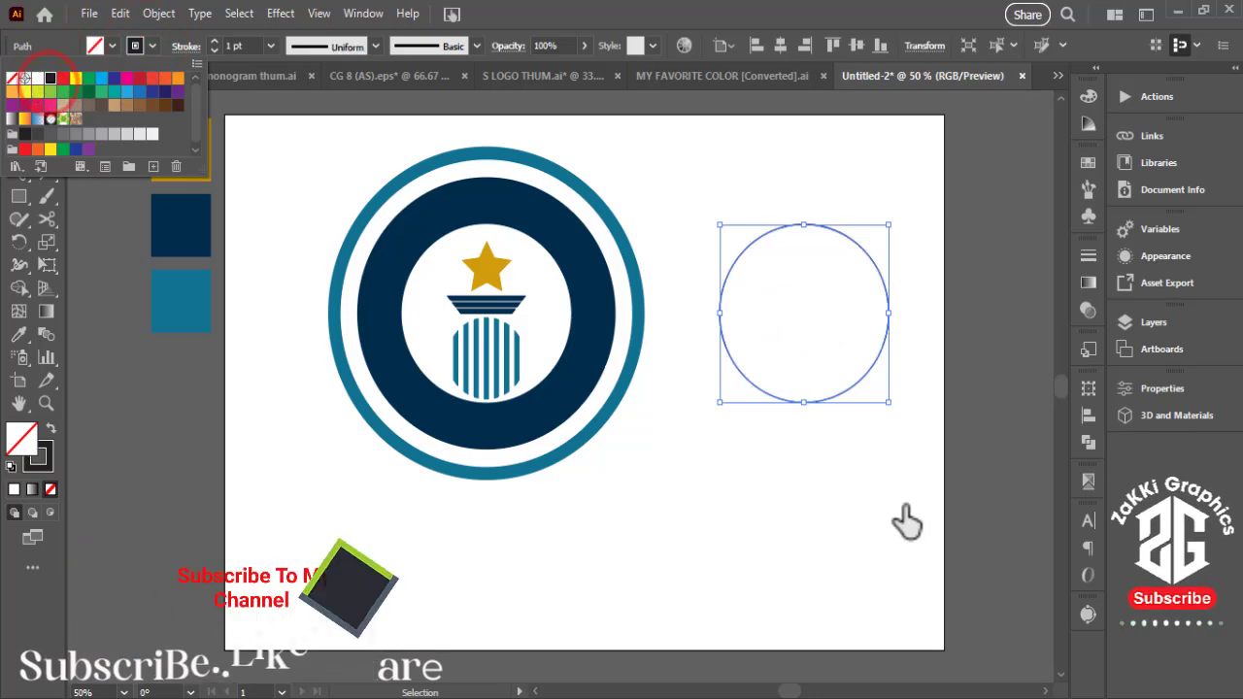
pyautogui.click(901, 505)
pyautogui.press('z')
pyautogui.moveTo(805, 324)
pyautogui.mouseDown()
pyautogui.moveTo(979, 320)
pyautogui.moveTo(801, 468)
pyautogui.mouseUp()
# Step: Start typing ZAKKI GRAPHICS along the separate circle's edge with Type on a Path
pyautogui.click(17, 171)
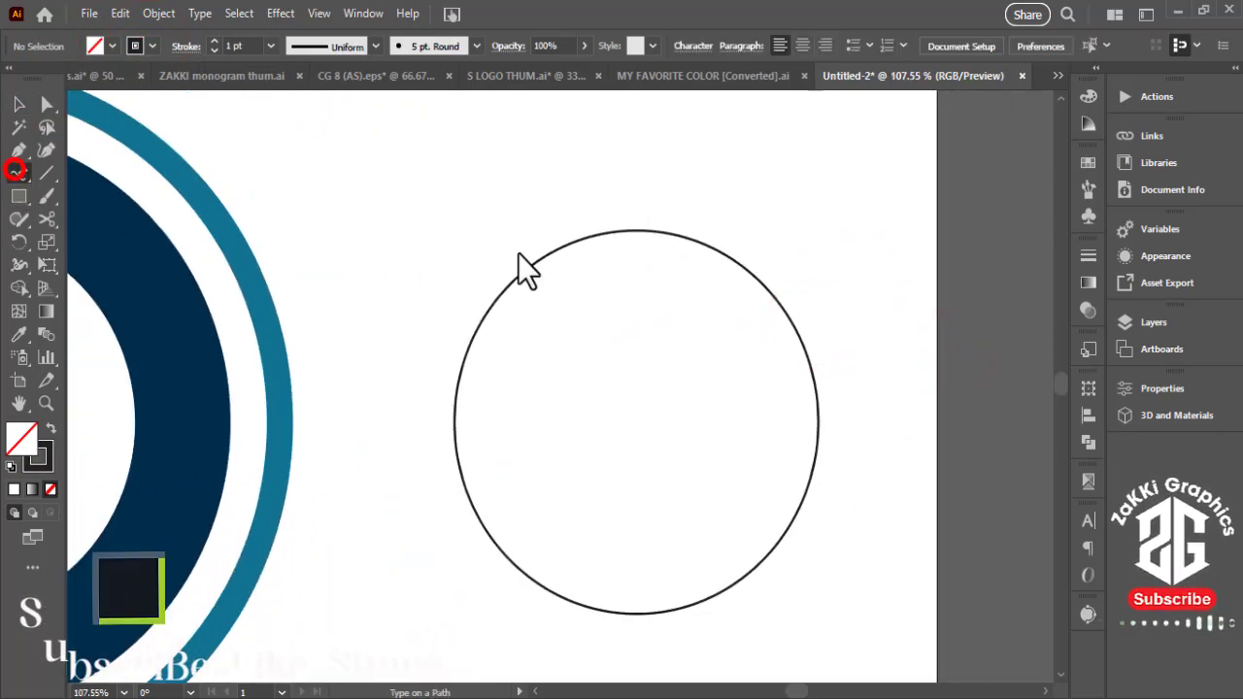
pyautogui.click(626, 229)
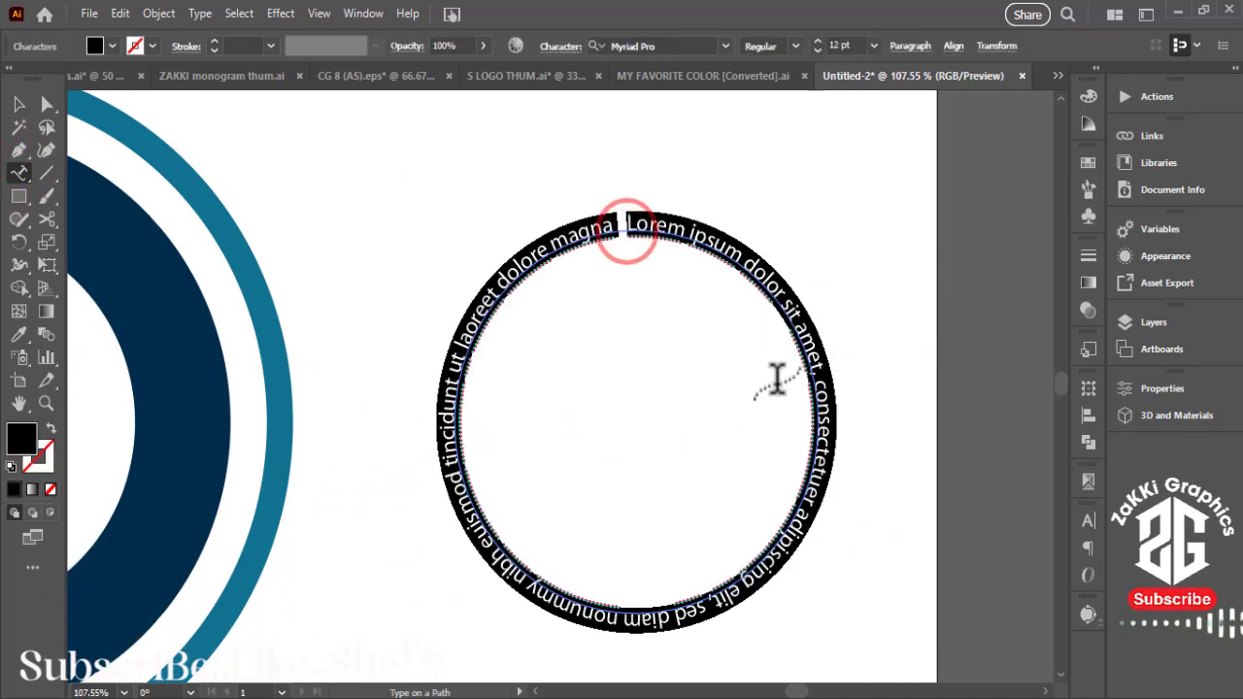
pyautogui.write('ZAKKI GR')
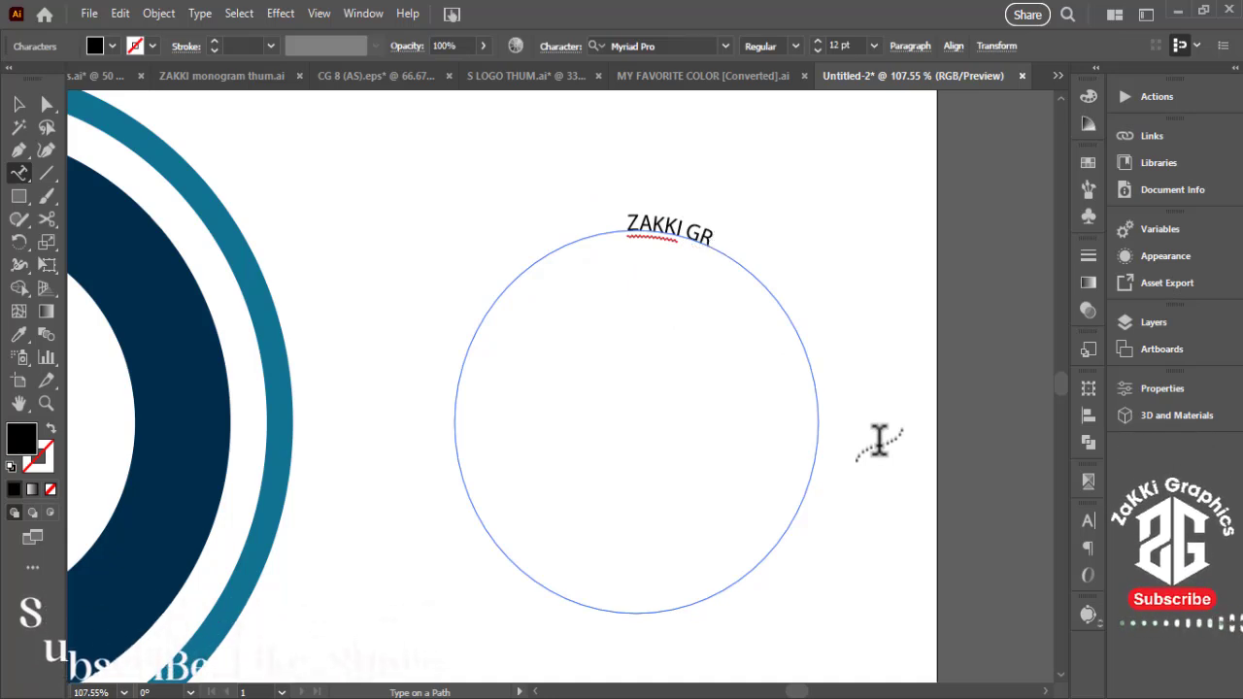
pyautogui.write('APHICS')
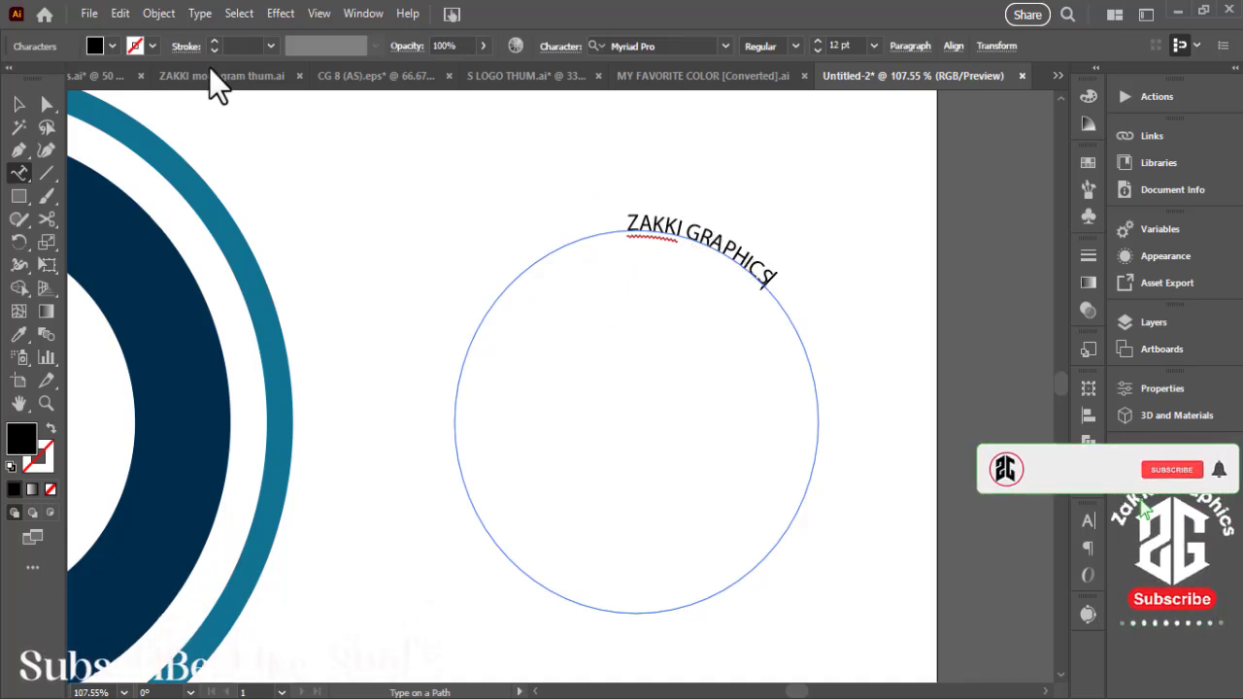
# Step: Set the curved text to ITC Avant Garde Gothic Bold at 31 pt
pyautogui.click(727, 48)
pyautogui.click(853, 225)
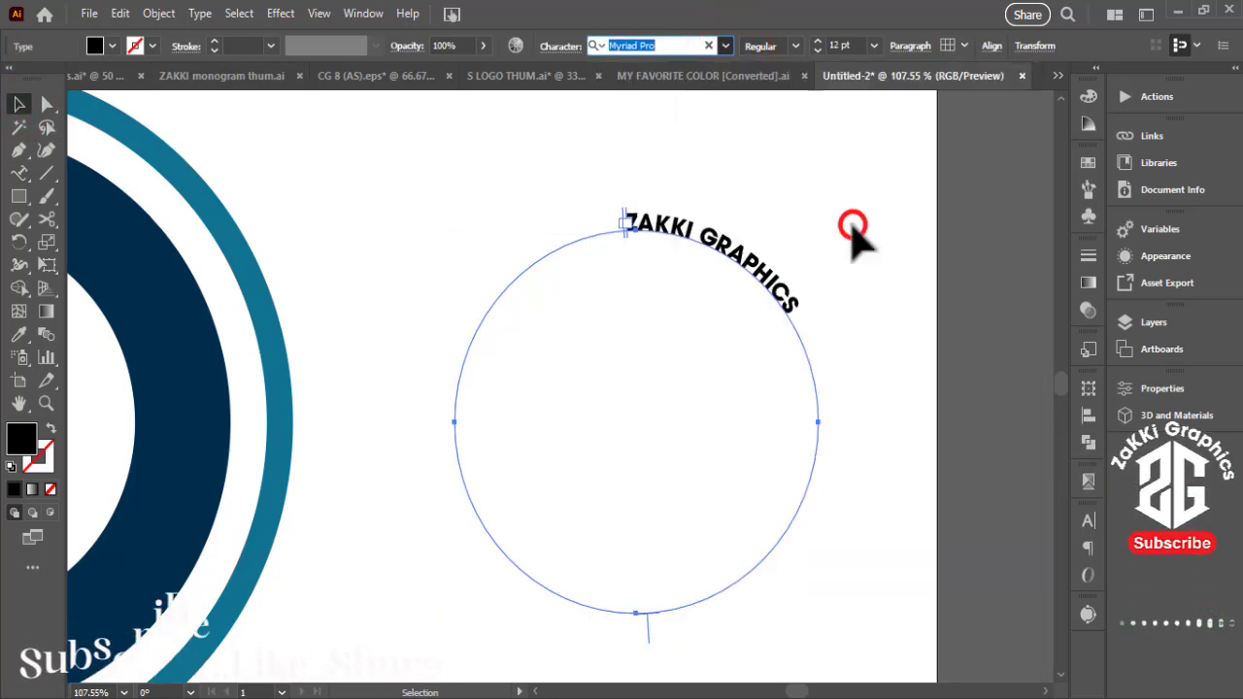
pyautogui.click(817, 44)
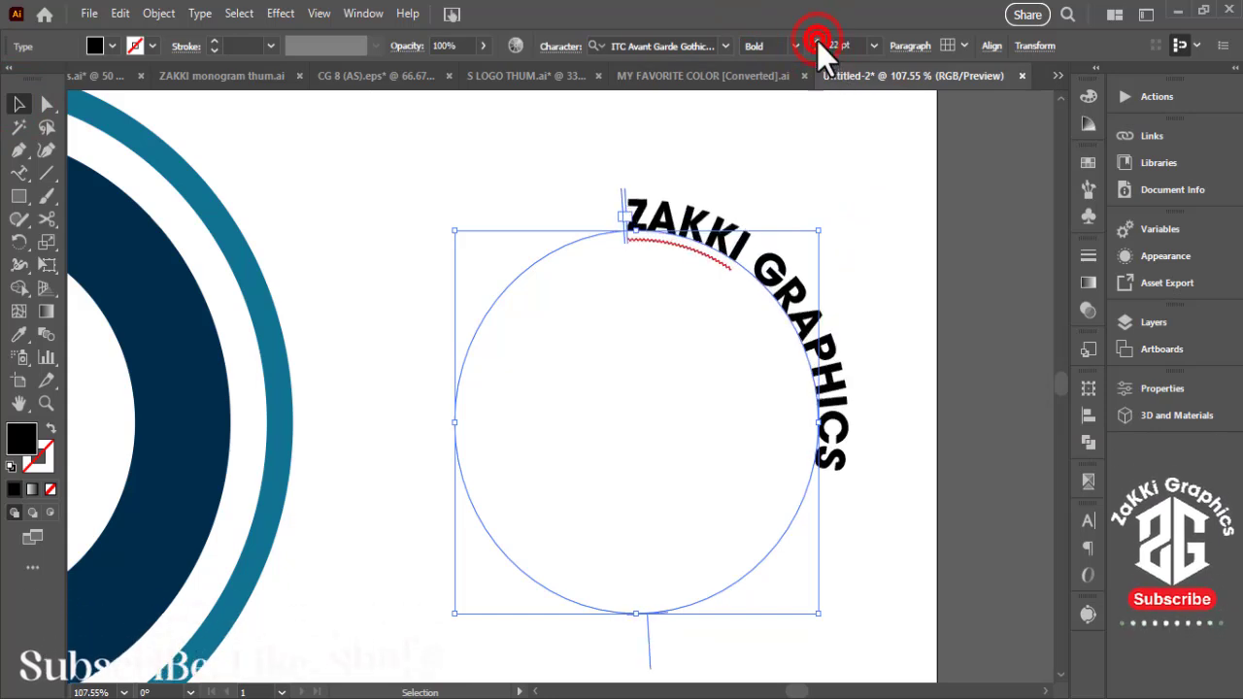
pyautogui.click(816, 41)
pyautogui.click(816, 40)
pyautogui.click(817, 39)
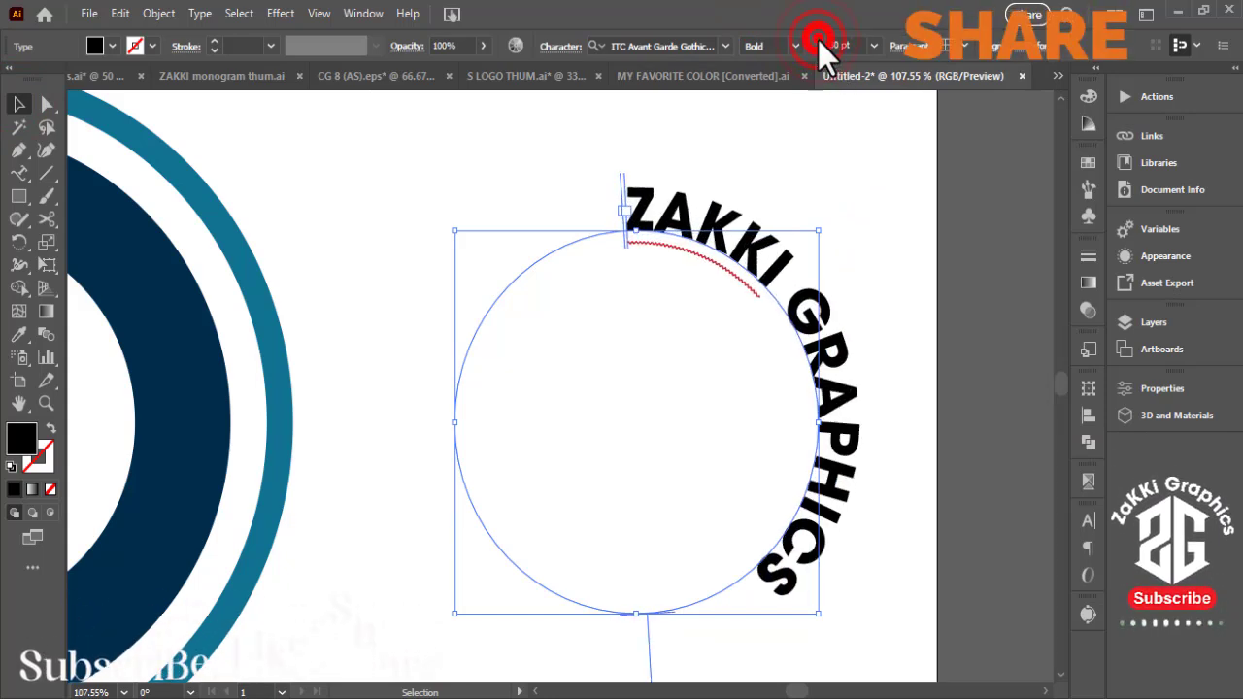
pyautogui.click(818, 40)
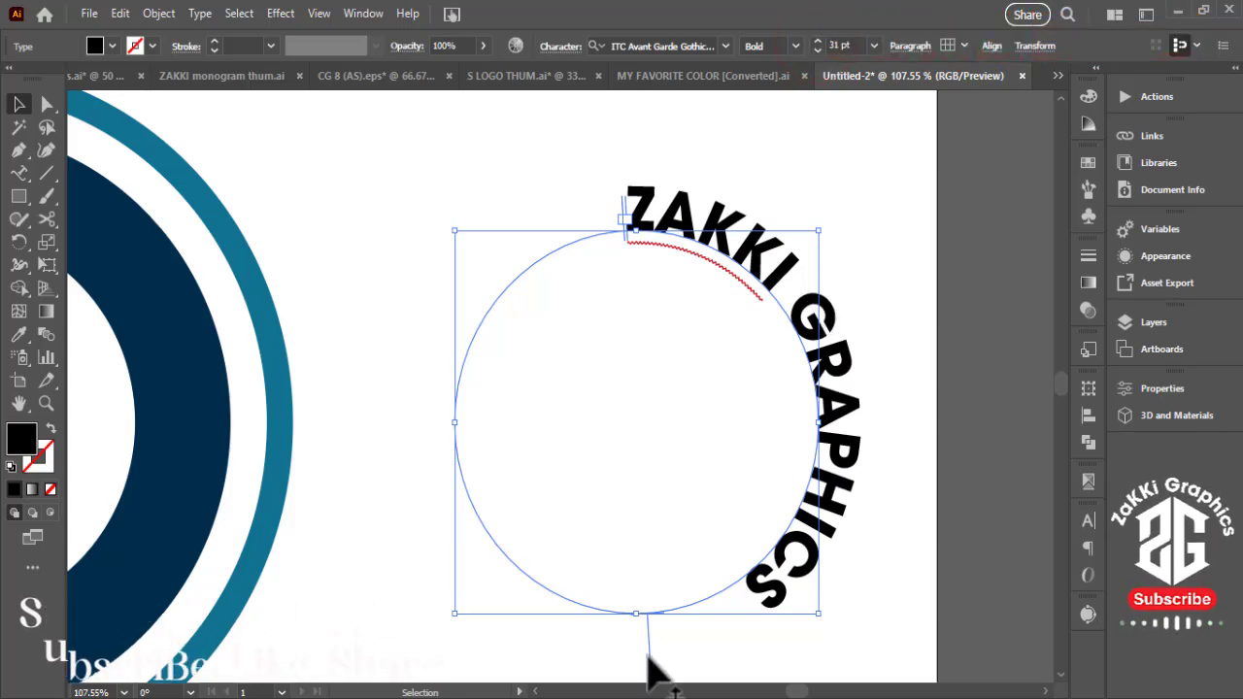
# Step: Slide the text around the circle so it starts near the top
pyautogui.moveTo(668, 651)
pyautogui.mouseDown()
pyautogui.moveTo(738, 543)
pyautogui.moveTo(763, 476)
pyautogui.moveTo(632, 561)
pyautogui.moveTo(585, 558)
pyautogui.moveTo(527, 532)
pyautogui.moveTo(652, 508)
pyautogui.moveTo(613, 530)
pyautogui.moveTo(547, 538)
pyautogui.moveTo(489, 507)
pyautogui.moveTo(463, 421)
pyautogui.moveTo(513, 313)
pyautogui.moveTo(636, 215)
pyautogui.moveTo(413, 532)
pyautogui.moveTo(544, 485)
pyautogui.mouseUp()
pyautogui.moveTo(472, 558); pyautogui.dragTo(756, 522)
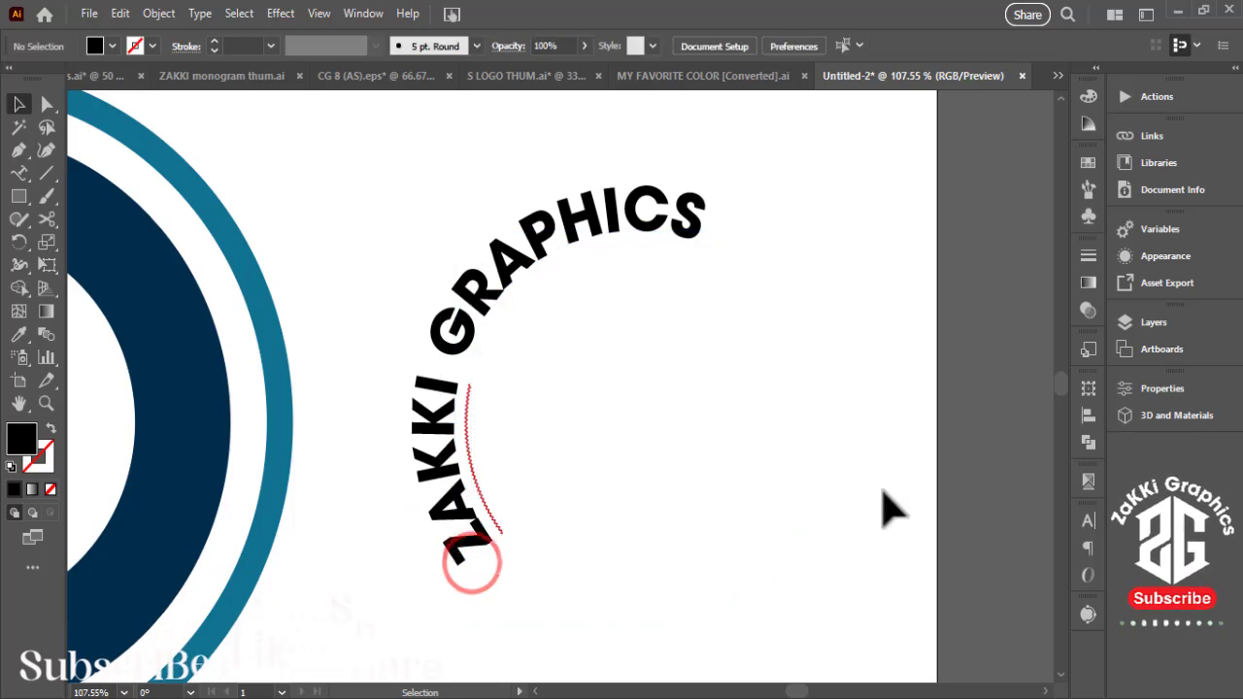
pyautogui.moveTo(646, 652)
pyautogui.mouseDown()
pyautogui.moveTo(716, 651)
pyautogui.moveTo(527, 549)
pyautogui.moveTo(549, 144)
pyautogui.moveTo(684, 180)
pyautogui.moveTo(527, 263)
pyautogui.moveTo(397, 214)
pyautogui.moveTo(668, 330)
pyautogui.mouseUp()
# Step: Slide the ZAKKI GRAPHICS text further around its circle
pyautogui.hotkey('ctrl', '-')
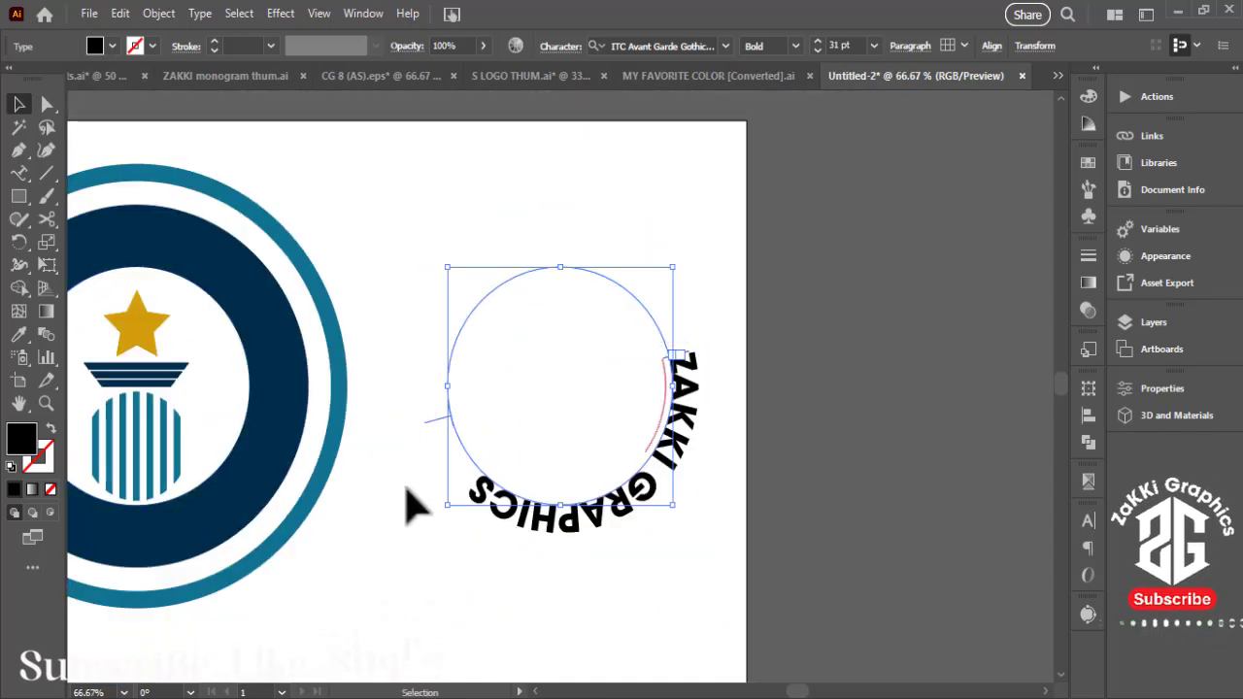
pyautogui.moveTo(483, 226); pyautogui.dragTo(692, 546)
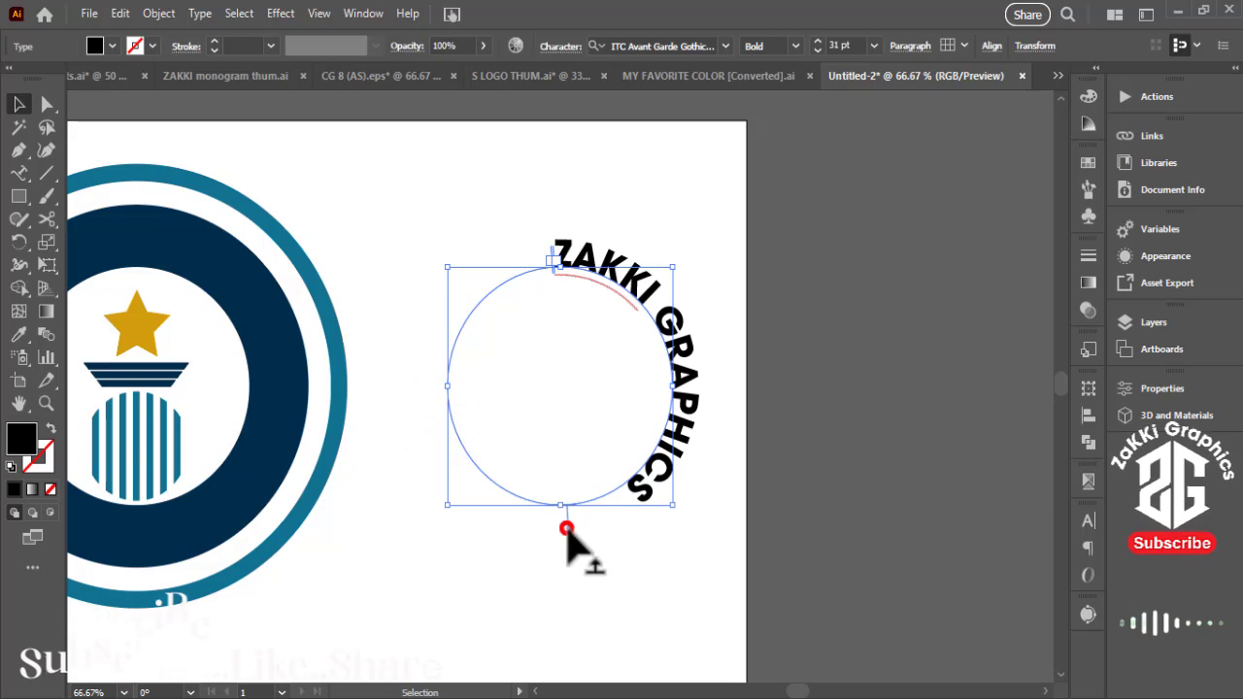
pyautogui.moveTo(566, 529); pyautogui.dragTo(616, 461)
pyautogui.moveTo(643, 383); pyautogui.dragTo(724, 425)
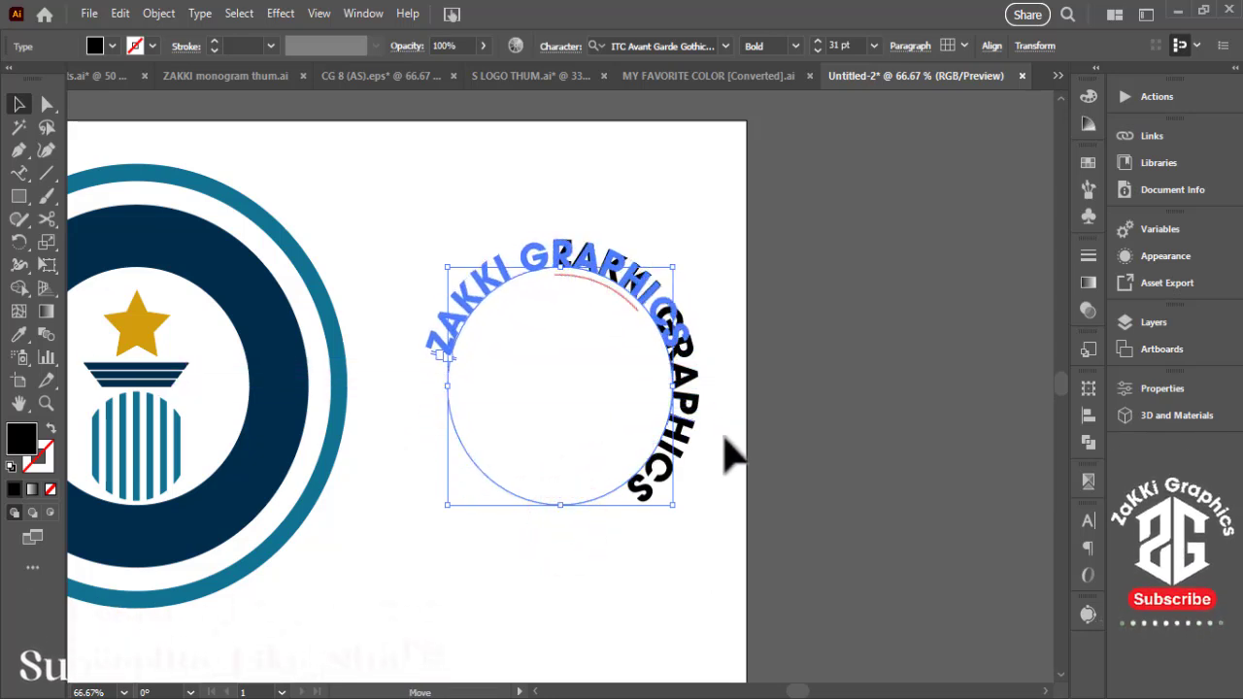
# Step: Move the ZAKKI GRAPHICS path text over the navy ring and fill it white
pyautogui.click(758, 377)
pyautogui.moveTo(661, 313); pyautogui.dragTo(932, 313)
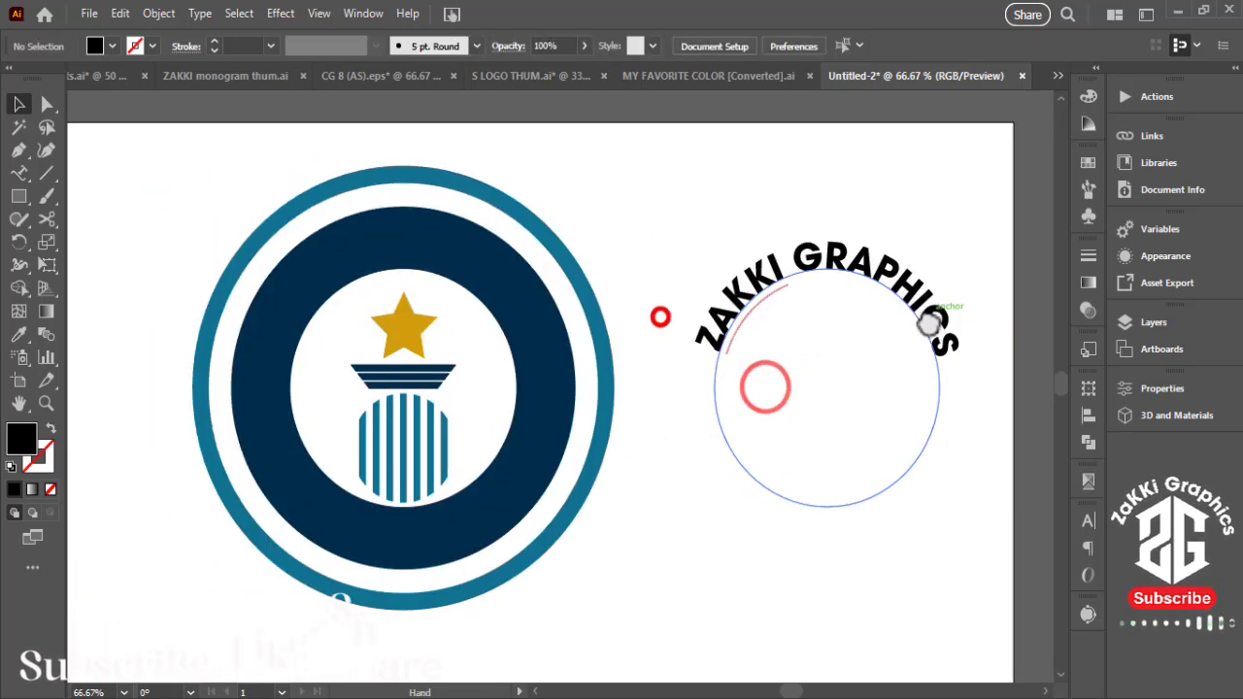
pyautogui.moveTo(880, 264)
pyautogui.mouseDown()
pyautogui.moveTo(552, 249)
pyautogui.moveTo(499, 305)
pyautogui.mouseUp()
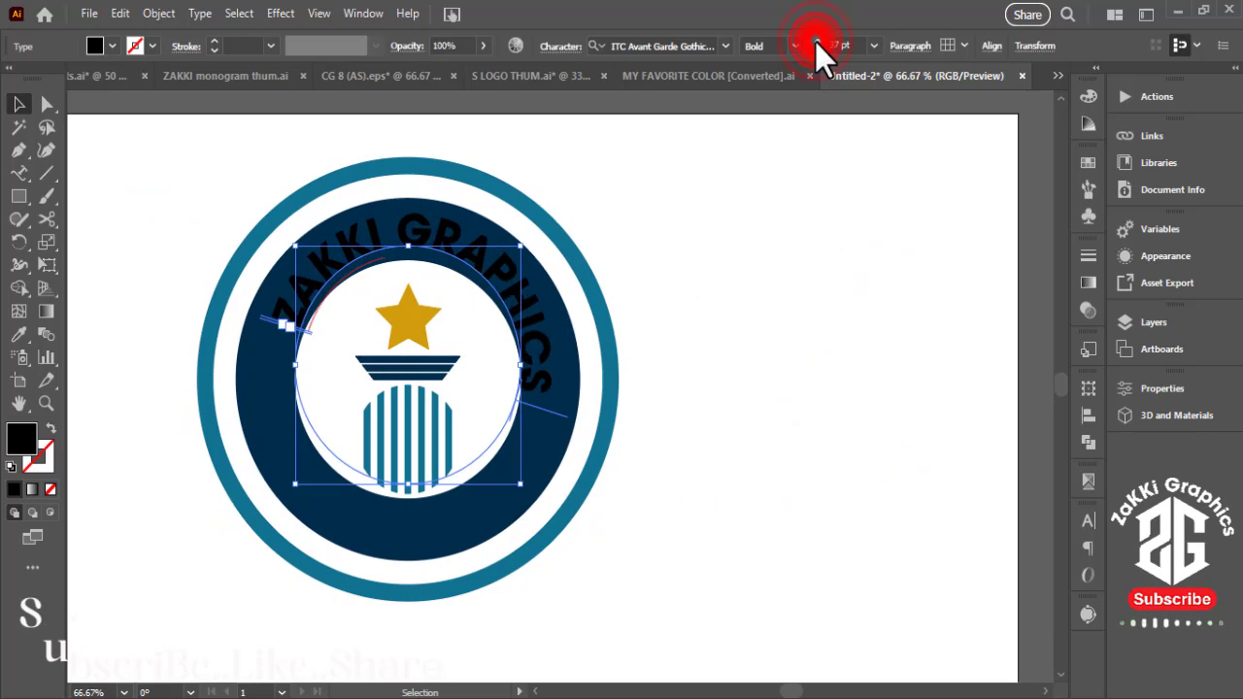
pyautogui.click(108, 46)
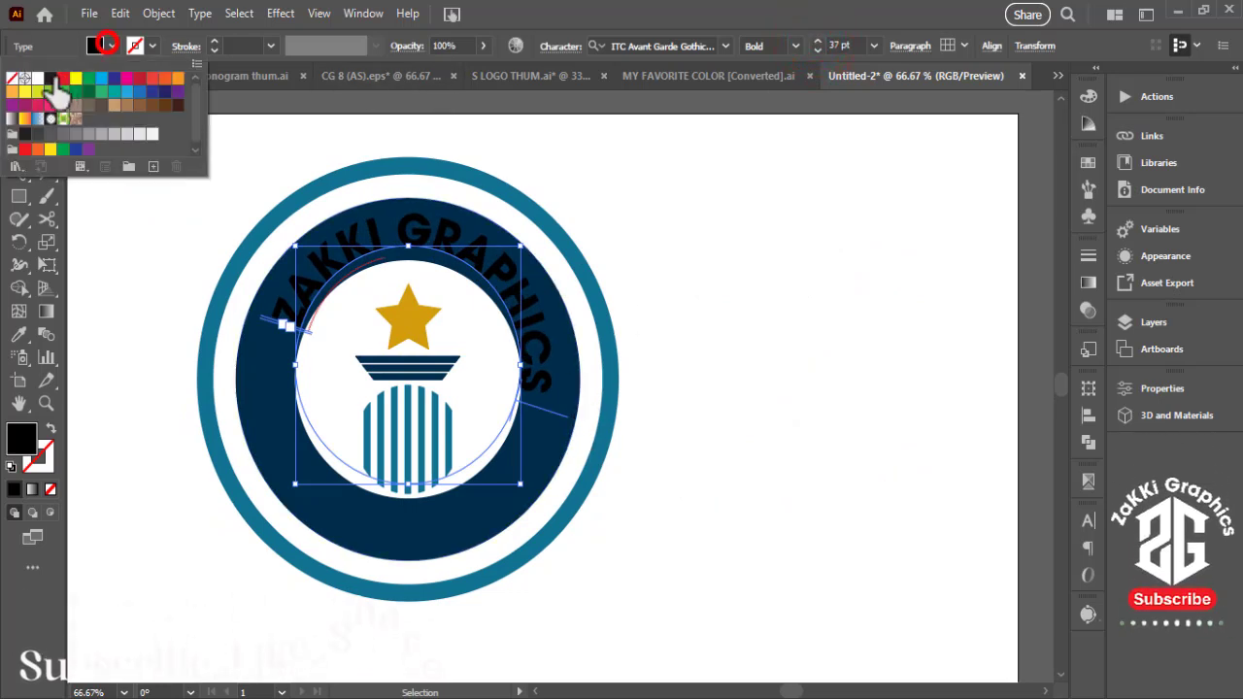
pyautogui.click(811, 341)
pyautogui.scroll(1, 399, 316)
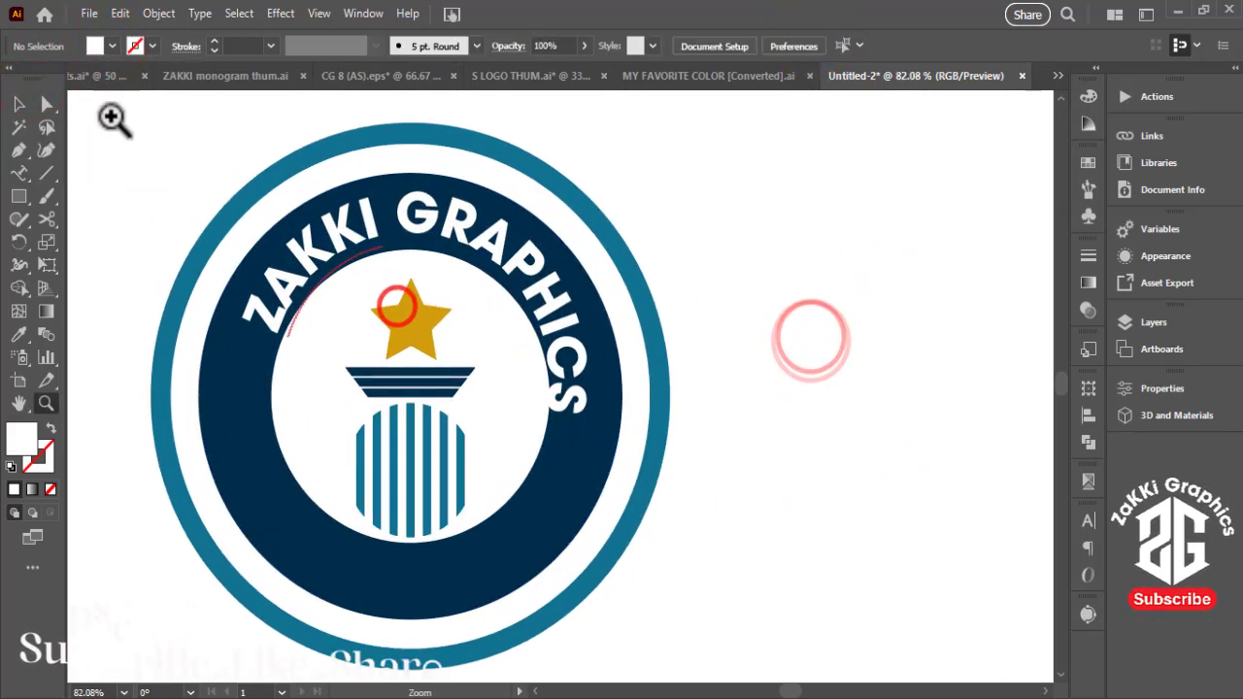
# Step: Nudge the white text and widen its circle so it arcs across the ring's top
pyautogui.click(506, 249)
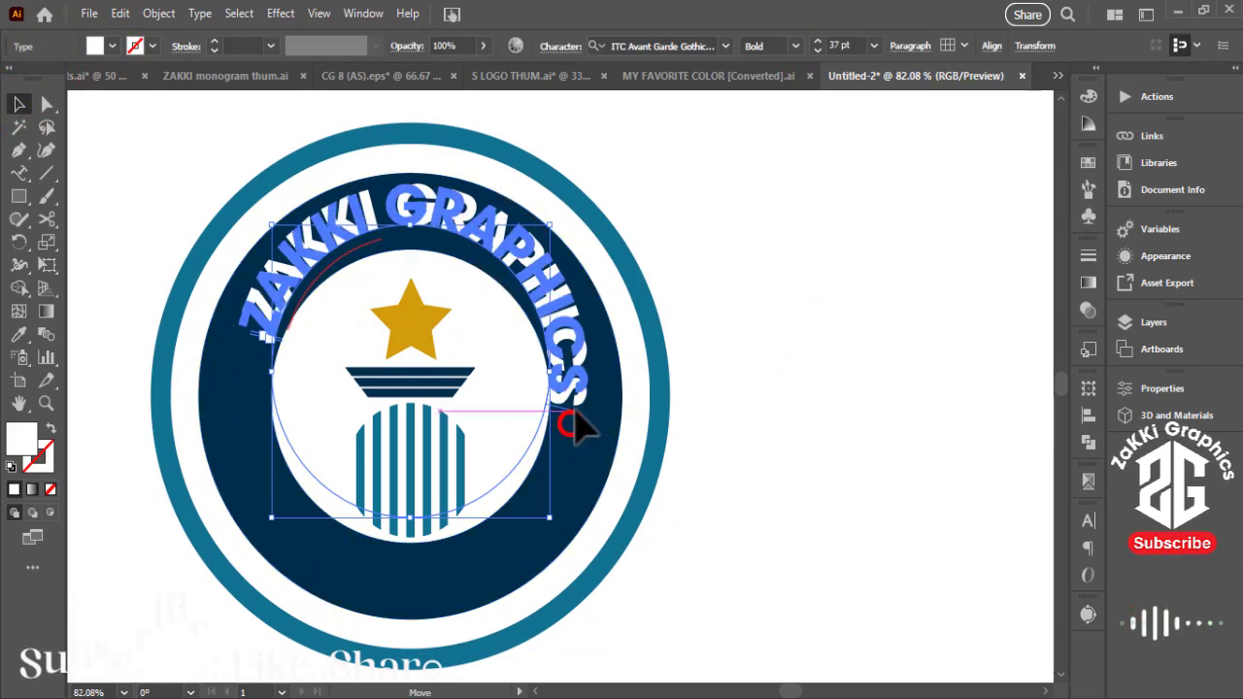
pyautogui.moveTo(580, 424); pyautogui.dragTo(582, 416)
pyautogui.click(775, 365)
pyautogui.moveTo(527, 278); pyautogui.dragTo(535, 269)
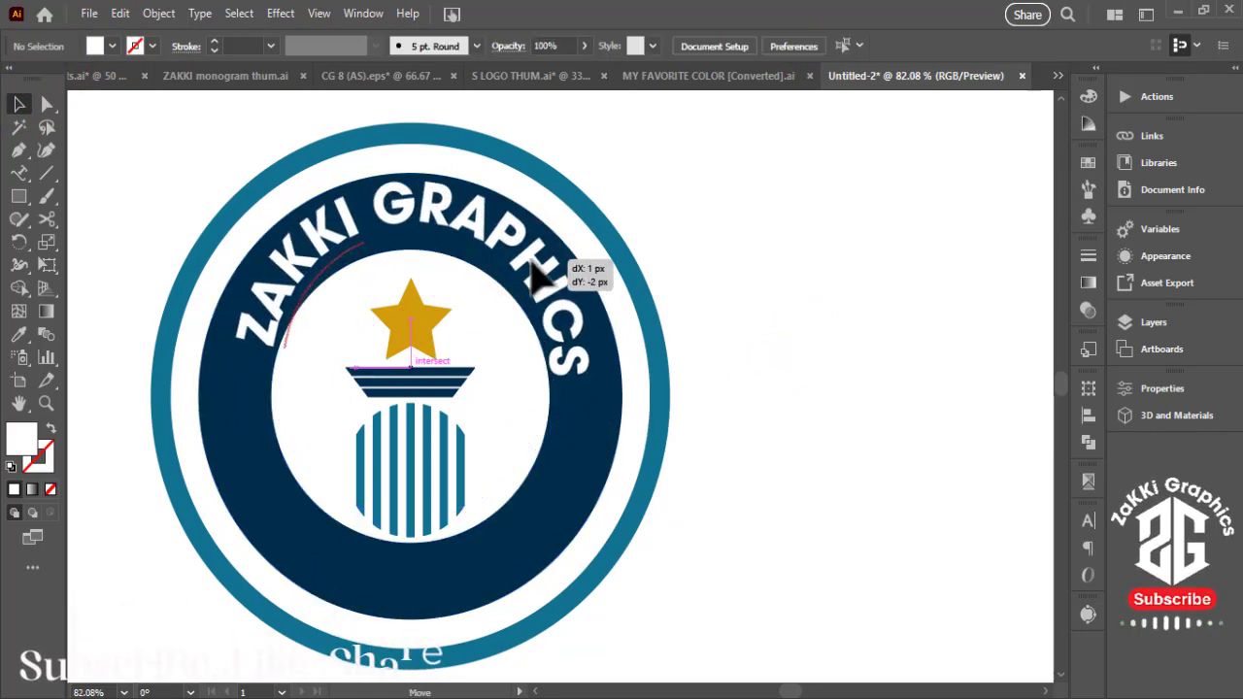
pyautogui.moveTo(550, 369); pyautogui.dragTo(562, 369)
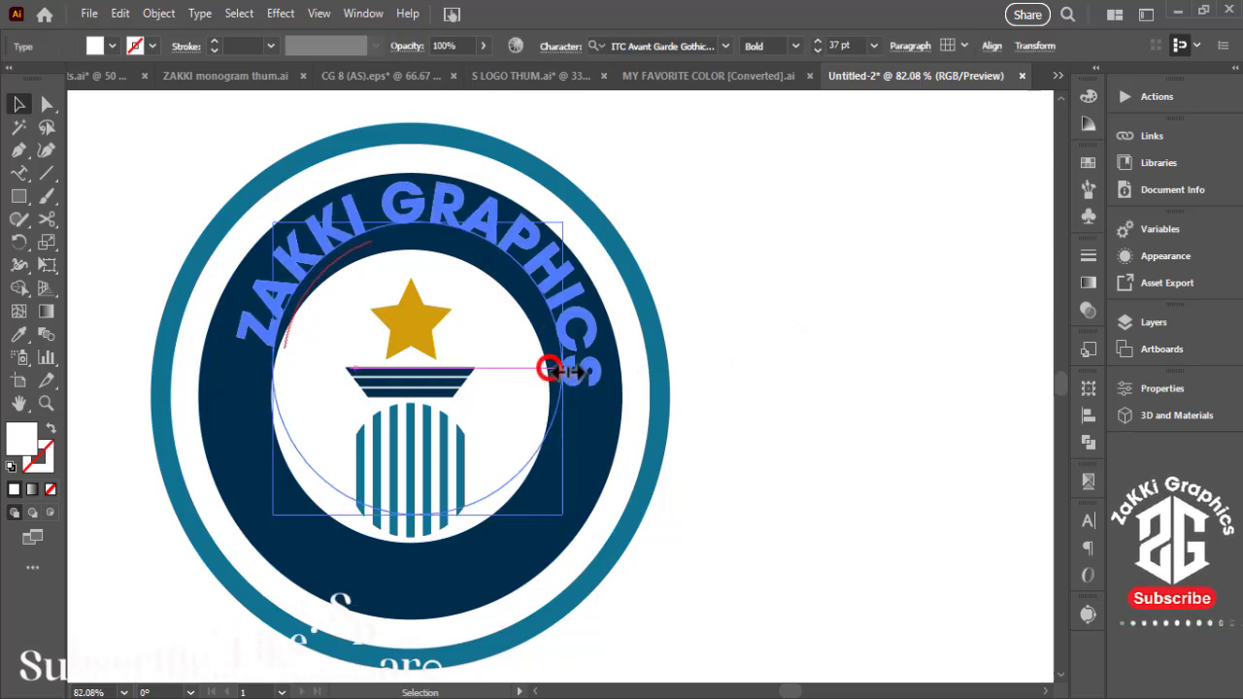
pyautogui.moveTo(280, 377); pyautogui.dragTo(270, 357)
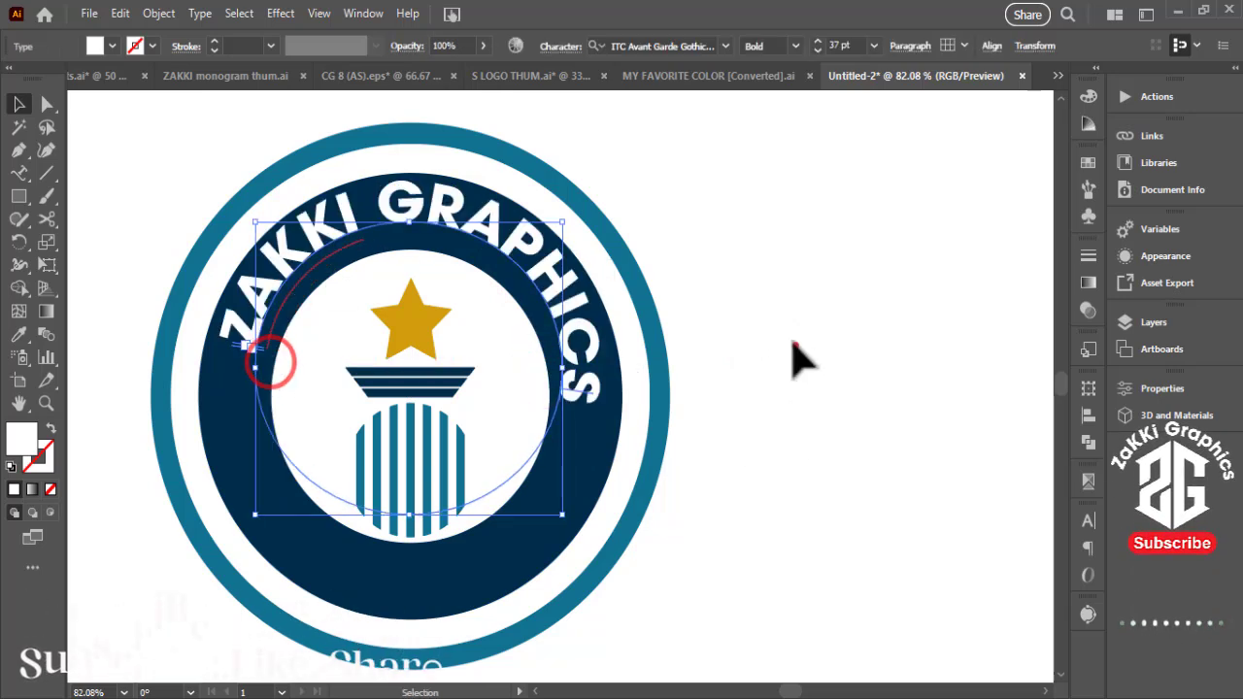
pyautogui.click(795, 346)
pyautogui.scroll(-1, 825, 439)
# Step: Duplicate the arched text beside the badge, fill it black, and retype it as YOUTUBE
pyautogui.moveTo(975, 291); pyautogui.dragTo(805, 452)
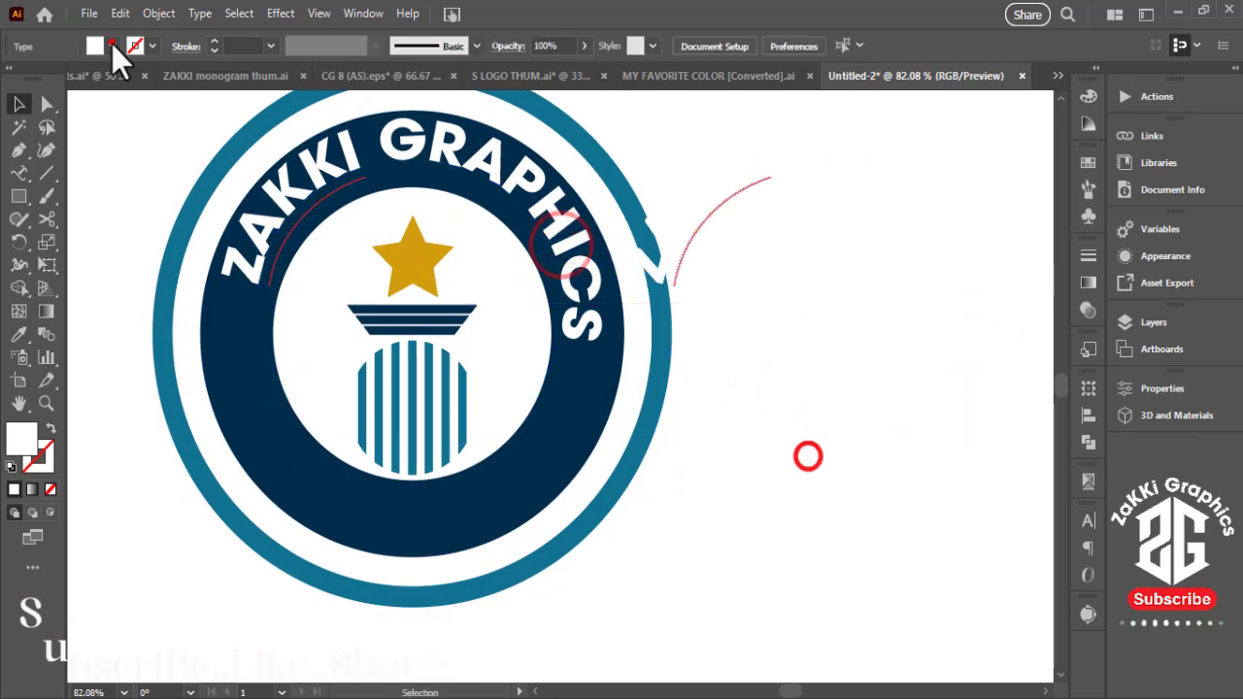
pyautogui.click(112, 46)
pyautogui.click(50, 76)
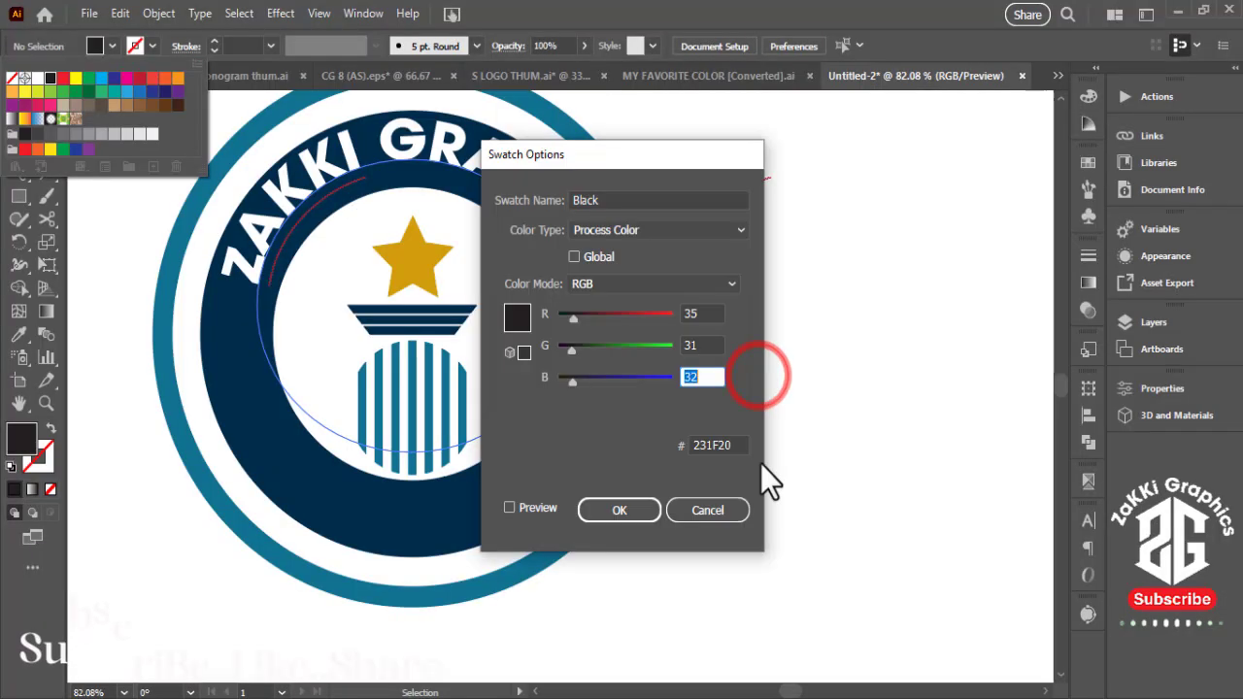
pyautogui.click(724, 501)
pyautogui.click(832, 236)
pyautogui.moveTo(731, 145); pyautogui.dragTo(903, 398)
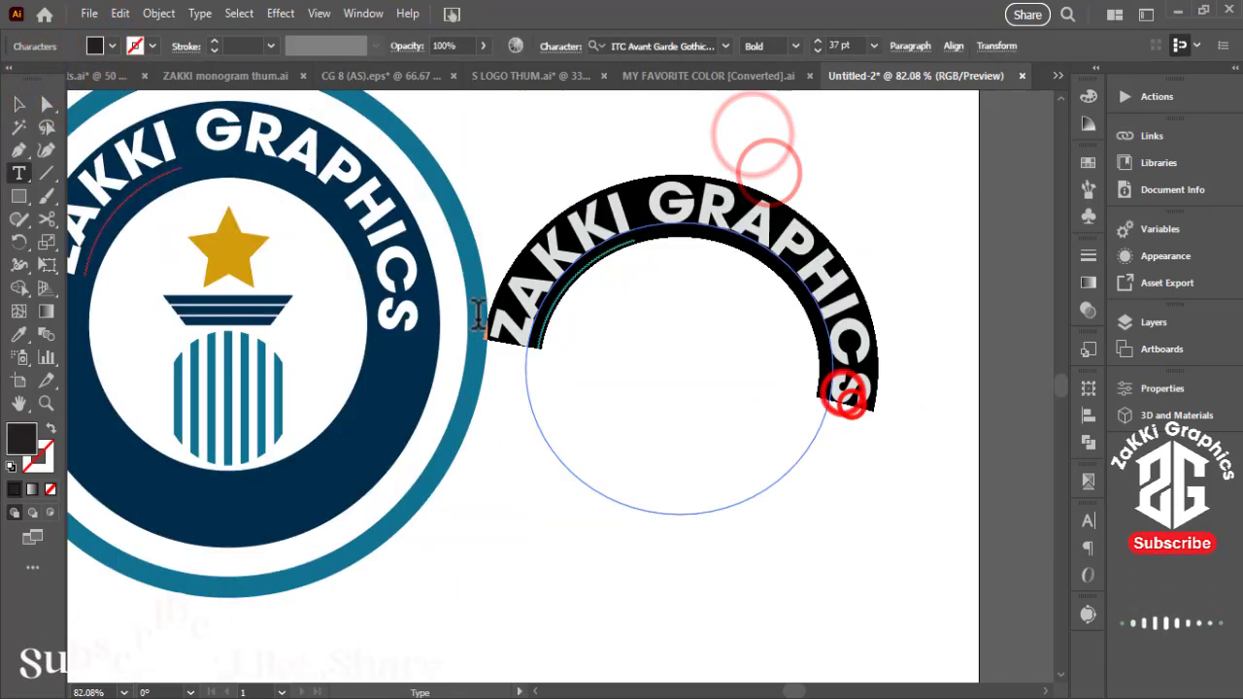
pyautogui.write('YOUTUBE CHANNEL')
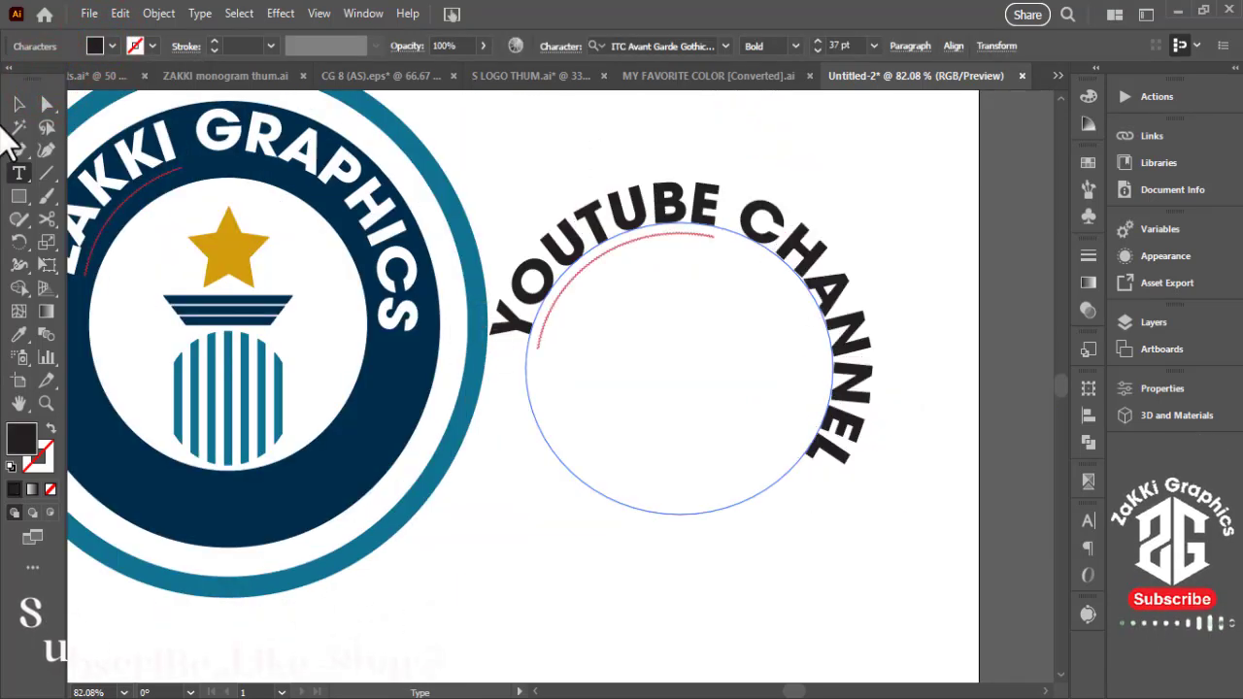
# Step: Slide and flip the YOUTUBE CHANNEL copy inside its circle and move it onto the badge
pyautogui.click(18, 102)
pyautogui.moveTo(513, 347); pyautogui.dragTo(881, 396)
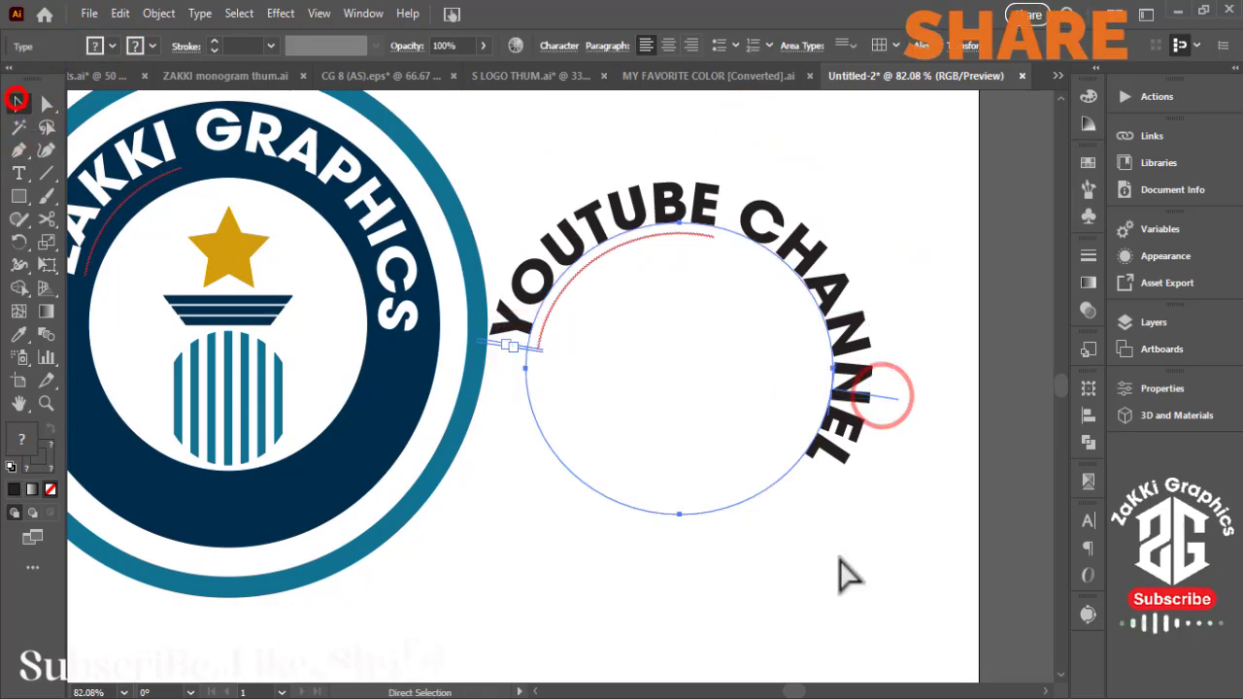
pyautogui.click(760, 221)
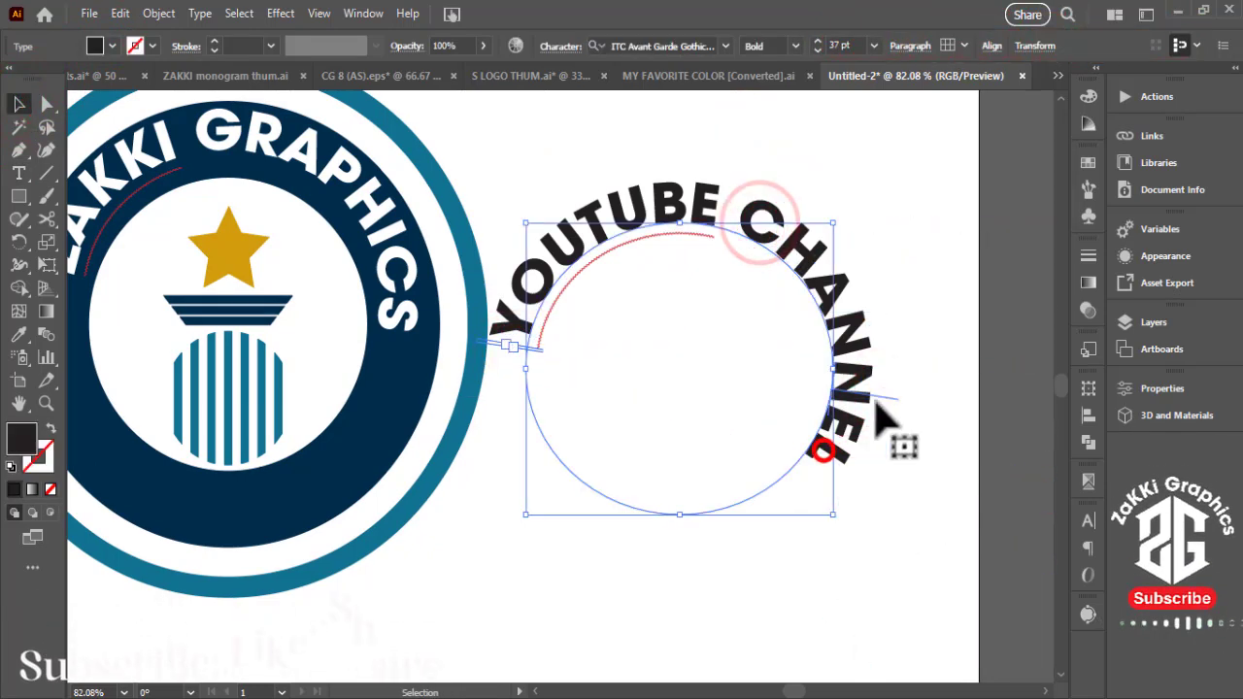
pyautogui.moveTo(882, 396); pyautogui.dragTo(878, 311)
pyautogui.moveTo(885, 422); pyautogui.dragTo(798, 466)
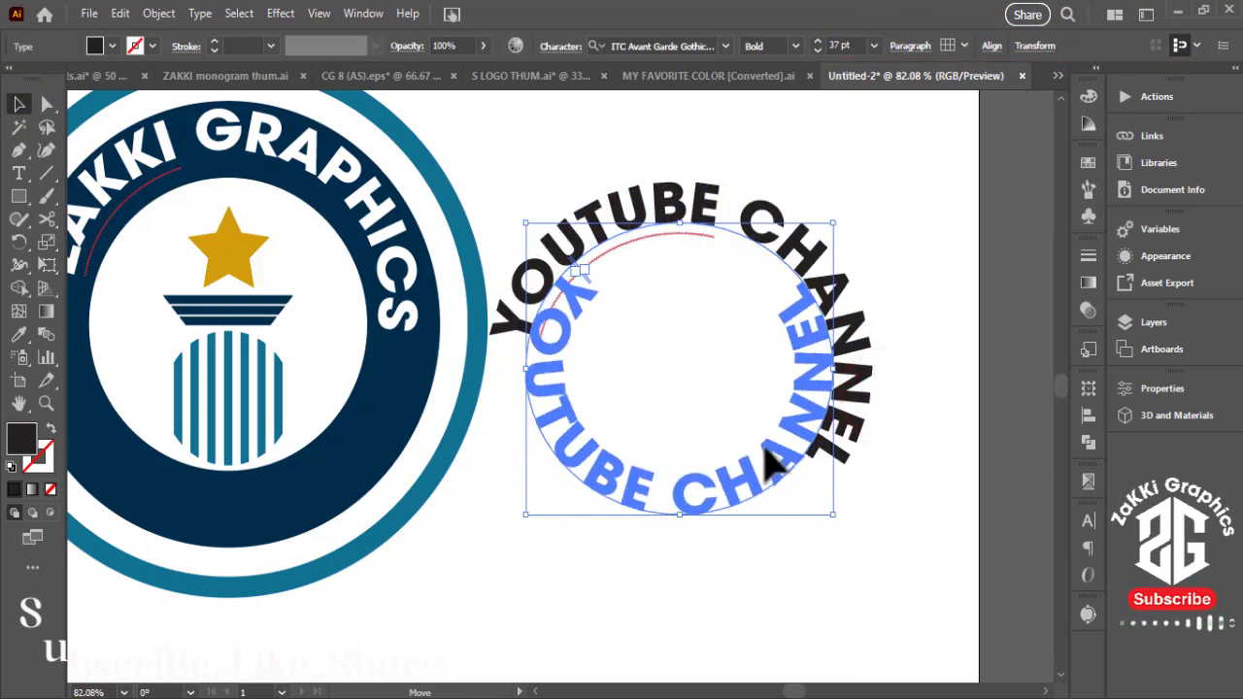
pyautogui.moveTo(1024, 349); pyautogui.dragTo(569, 360)
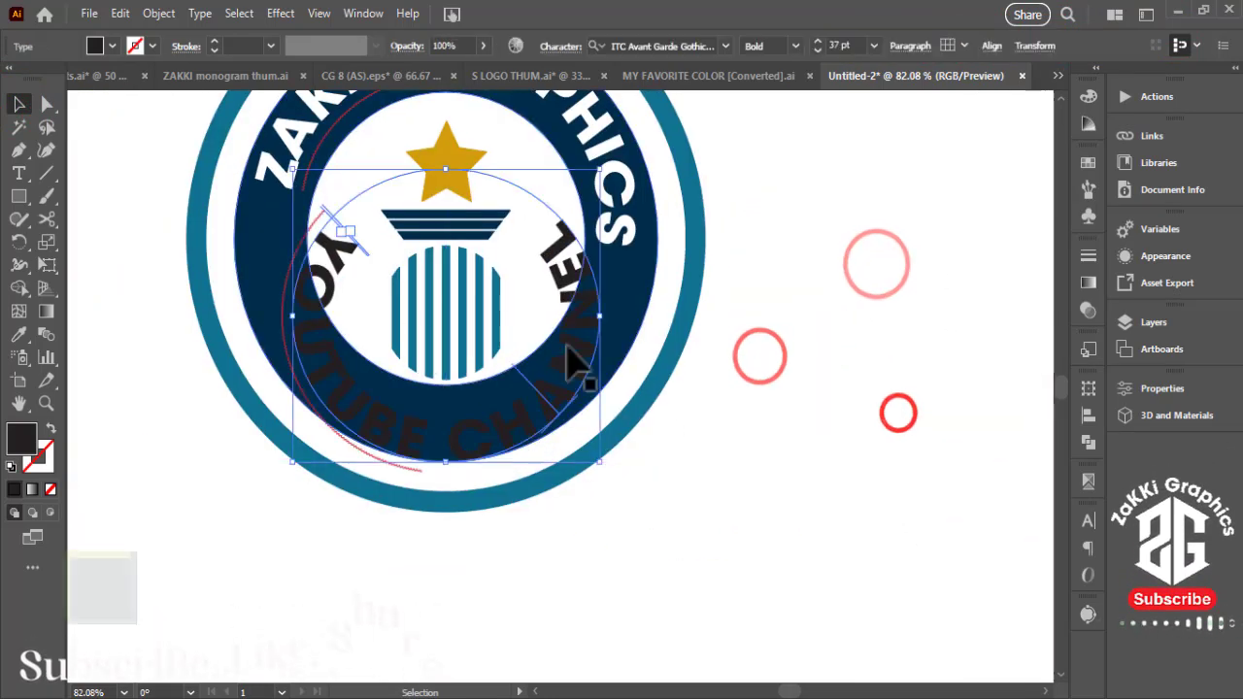
pyautogui.click(816, 50)
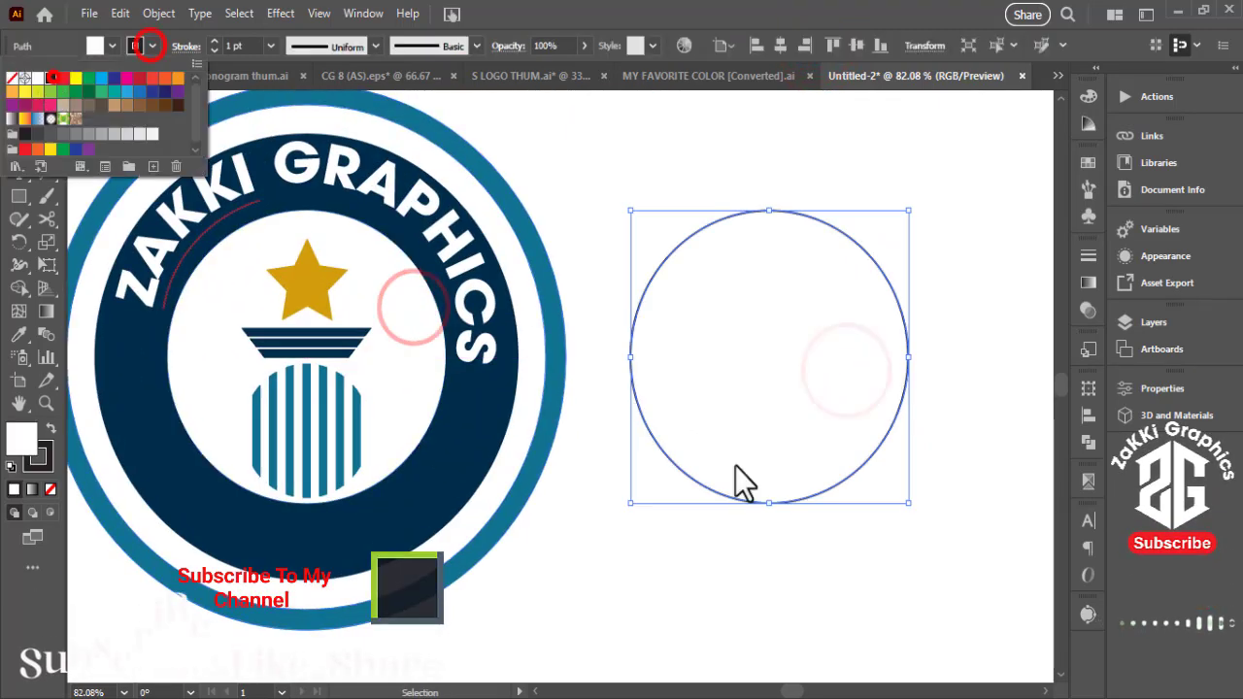
# Step: Type YOUTUBE CHANNEL along the empty circle and flip it to the inside
pyautogui.click(121, 220)
pyautogui.click(756, 210)
pyautogui.write('Y')
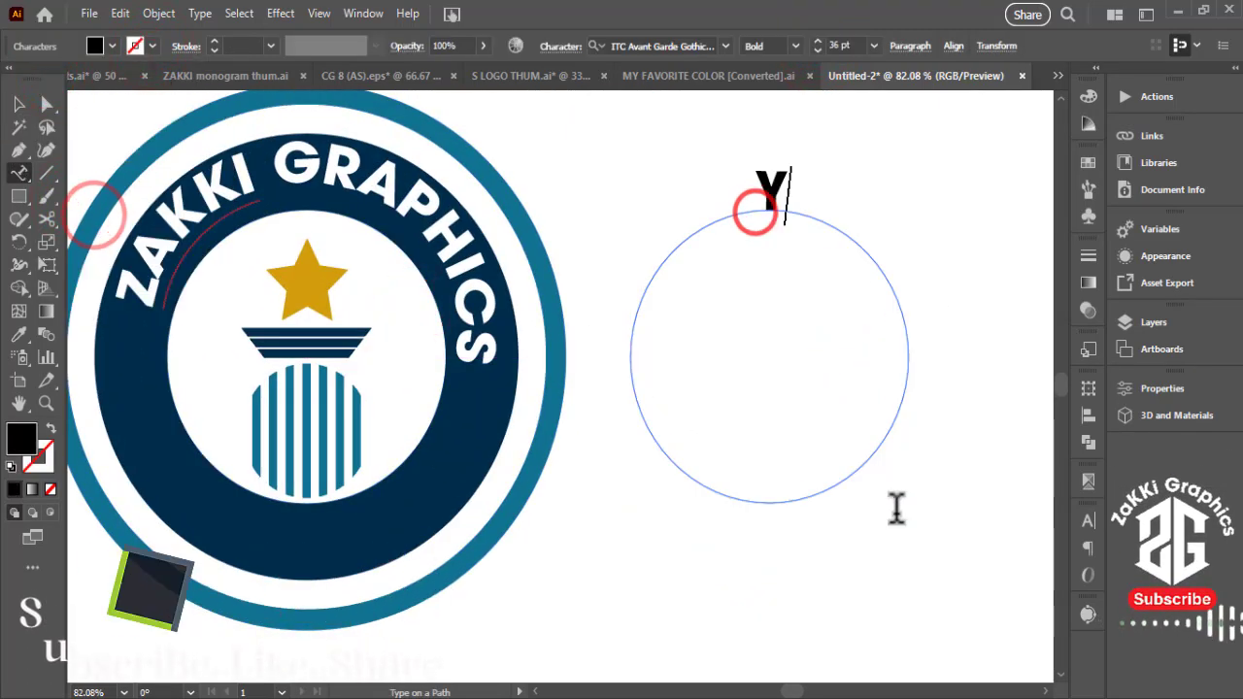
pyautogui.write('OUTUBE CHANNEL')
pyautogui.click(21, 103)
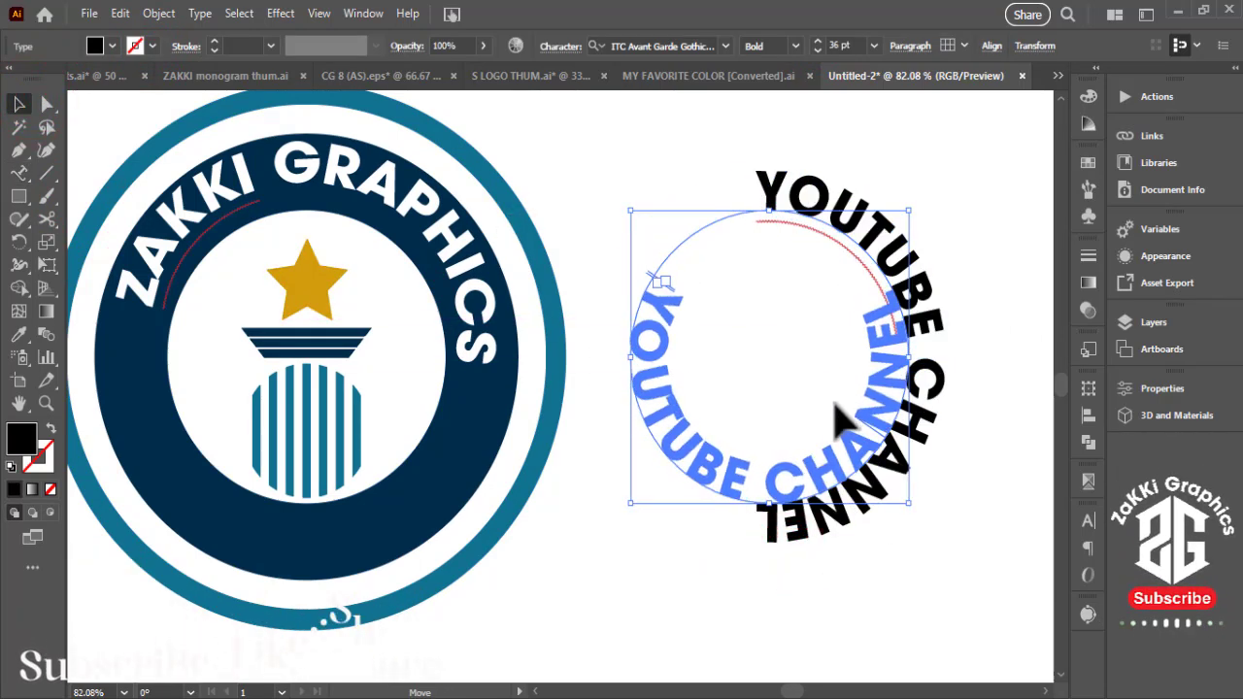
pyautogui.moveTo(789, 561); pyautogui.dragTo(846, 415)
pyautogui.click(973, 336)
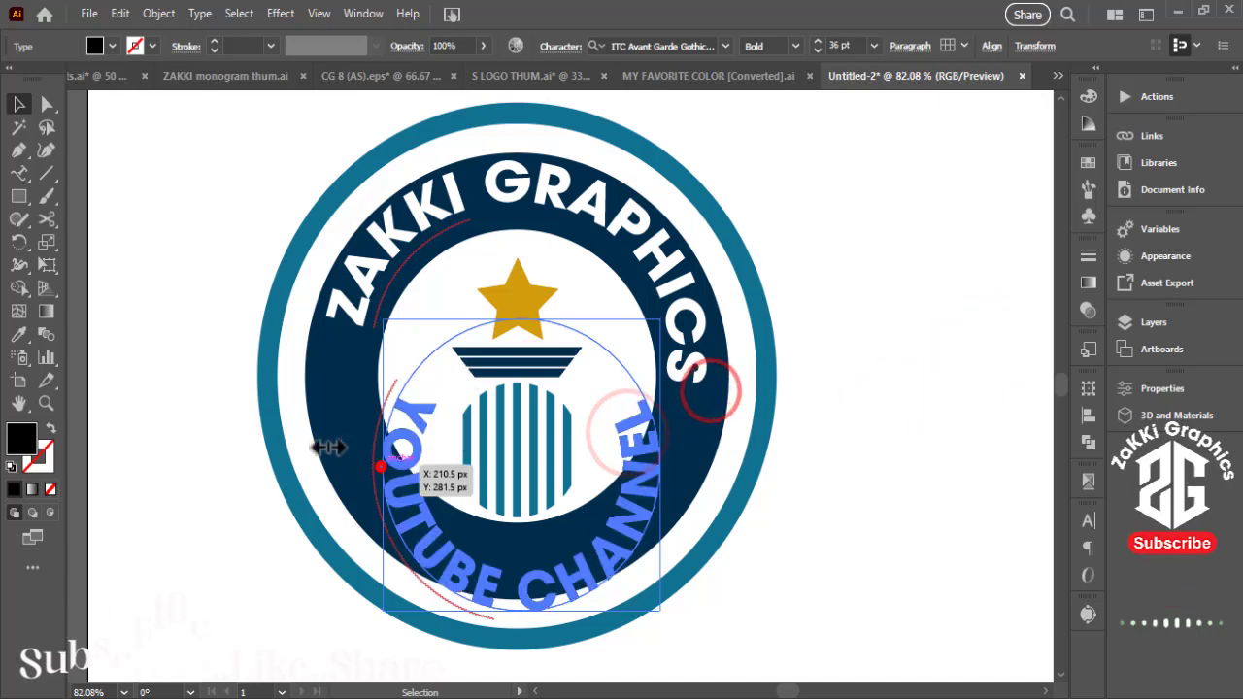
# Step: Enlarge YOUTUBE CHANNEL to 39 pt and position it along the ring's bottom
pyautogui.click(818, 51)
pyautogui.click(817, 49)
pyautogui.moveTo(569, 547); pyautogui.dragTo(738, 374)
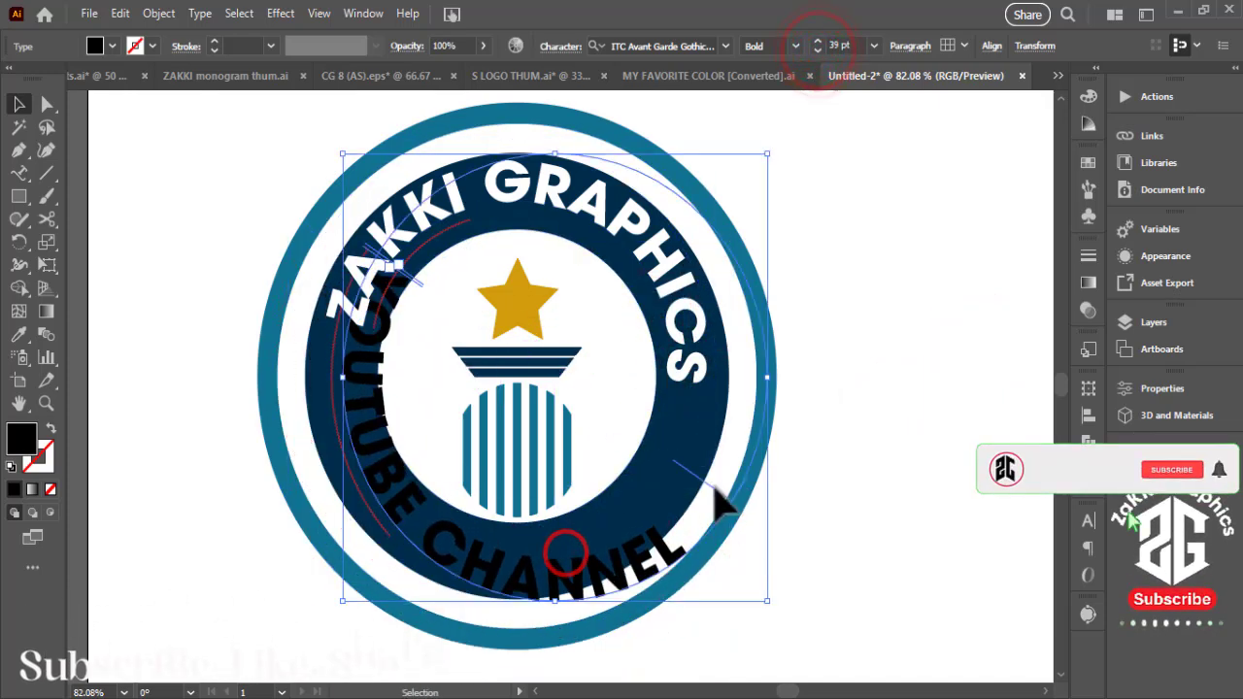
pyautogui.click(938, 499)
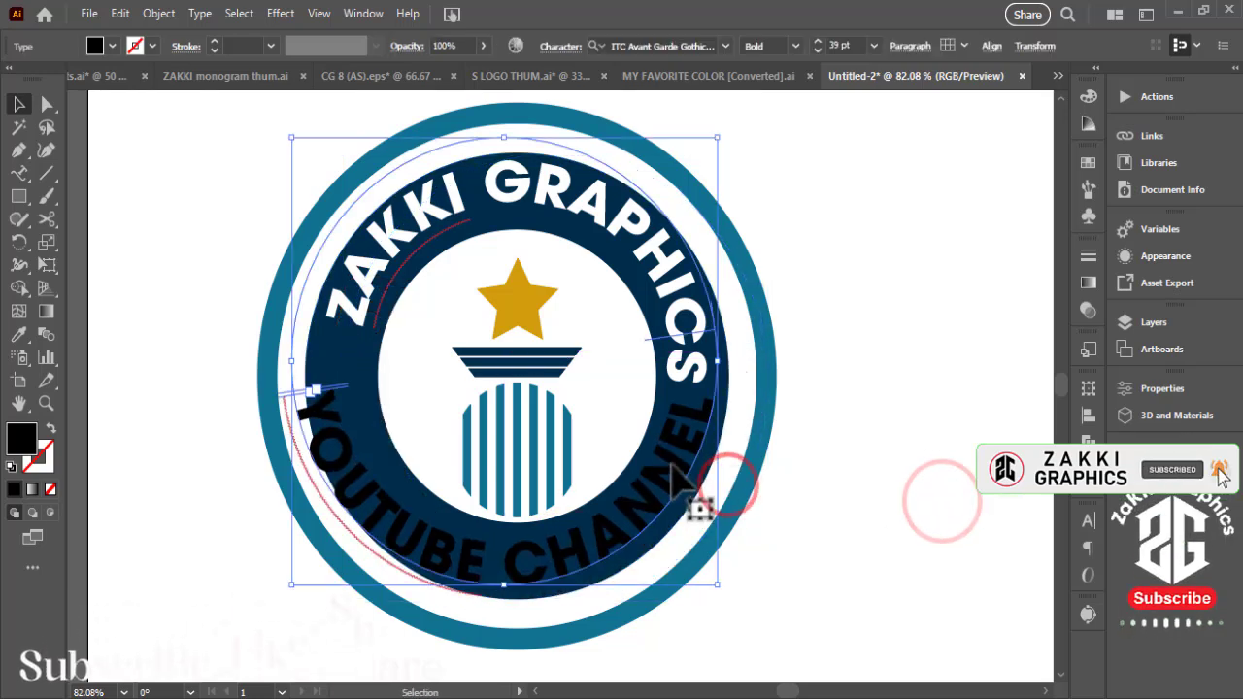
pyautogui.moveTo(723, 486); pyautogui.dragTo(699, 374)
pyautogui.click(874, 541)
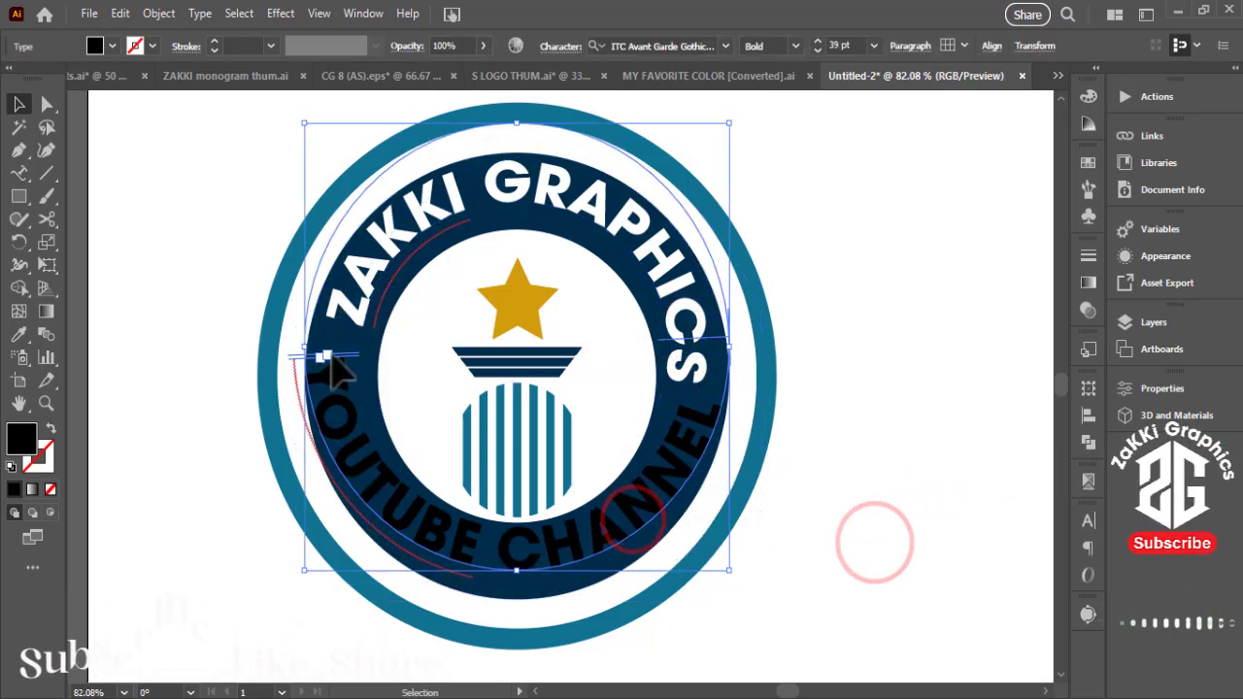
pyautogui.moveTo(333, 355); pyautogui.dragTo(305, 350)
pyautogui.click(728, 350)
pyautogui.moveTo(607, 524); pyautogui.dragTo(610, 529)
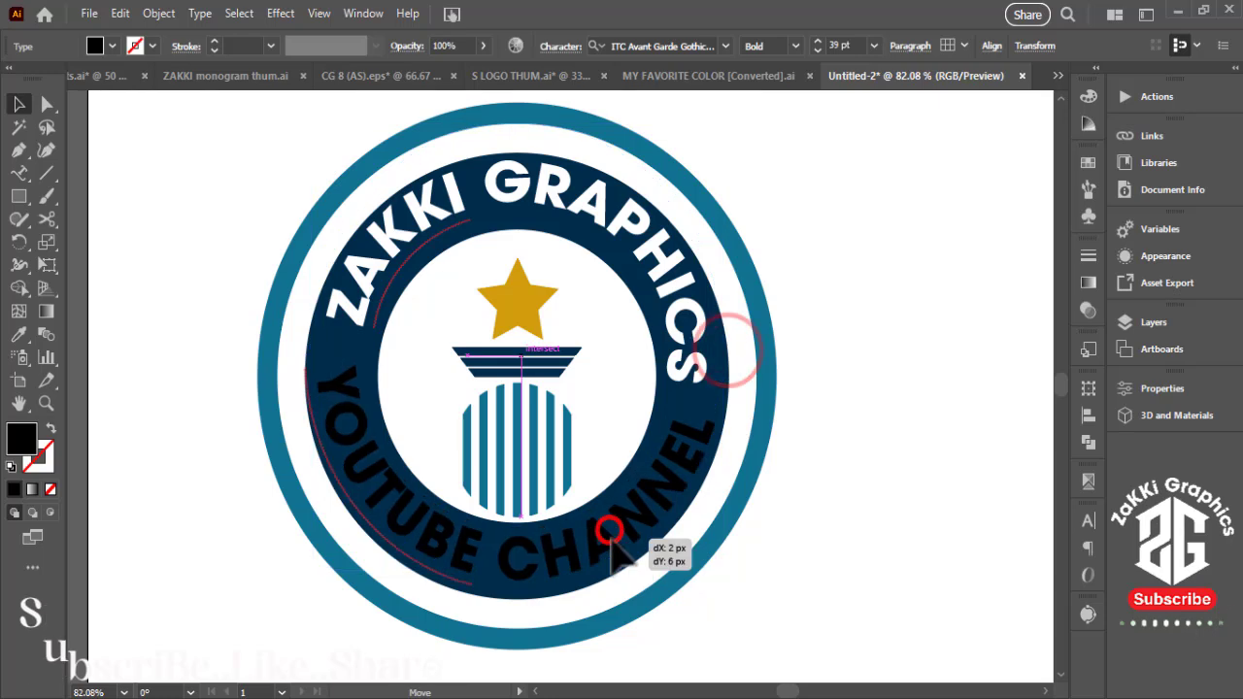
# Step: Fill YOUTUBE CHANNEL white and centre it within the navy ring
pyautogui.click(105, 46)
pyautogui.click(106, 280)
pyautogui.moveTo(706, 439); pyautogui.dragTo(726, 355)
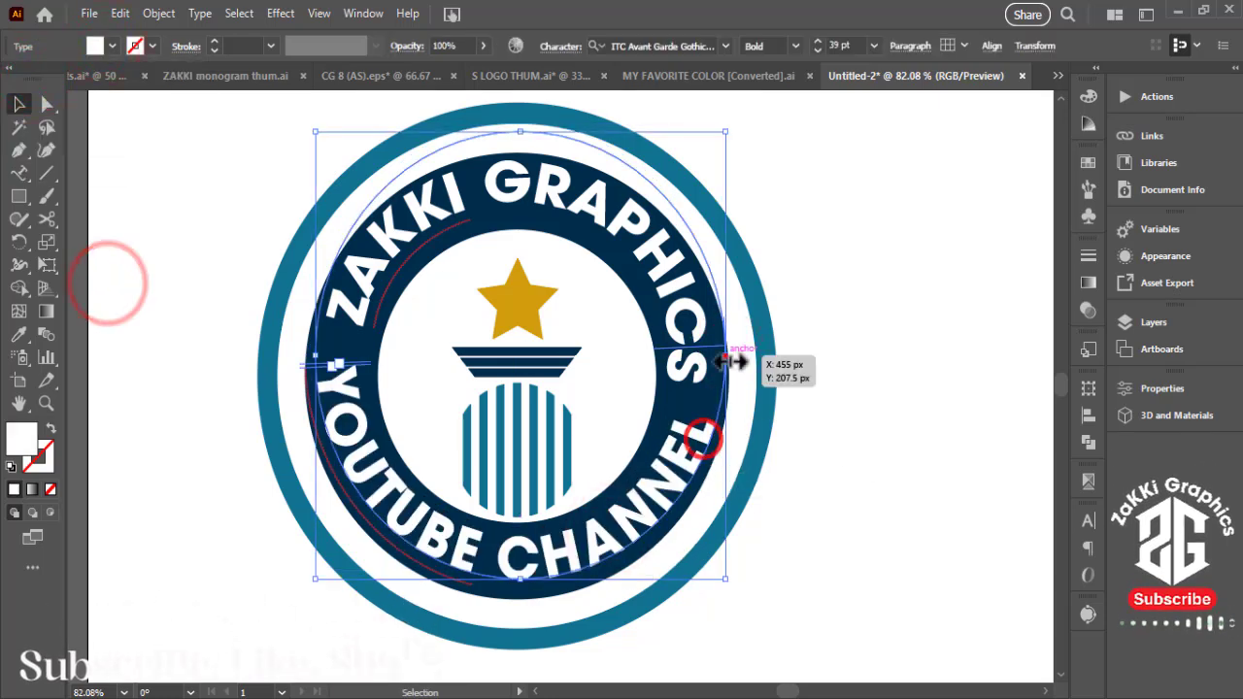
pyautogui.moveTo(319, 361); pyautogui.dragTo(313, 355)
# Step: Move the finished badge to the centre of the artboard and deselect it
pyautogui.click(868, 489)
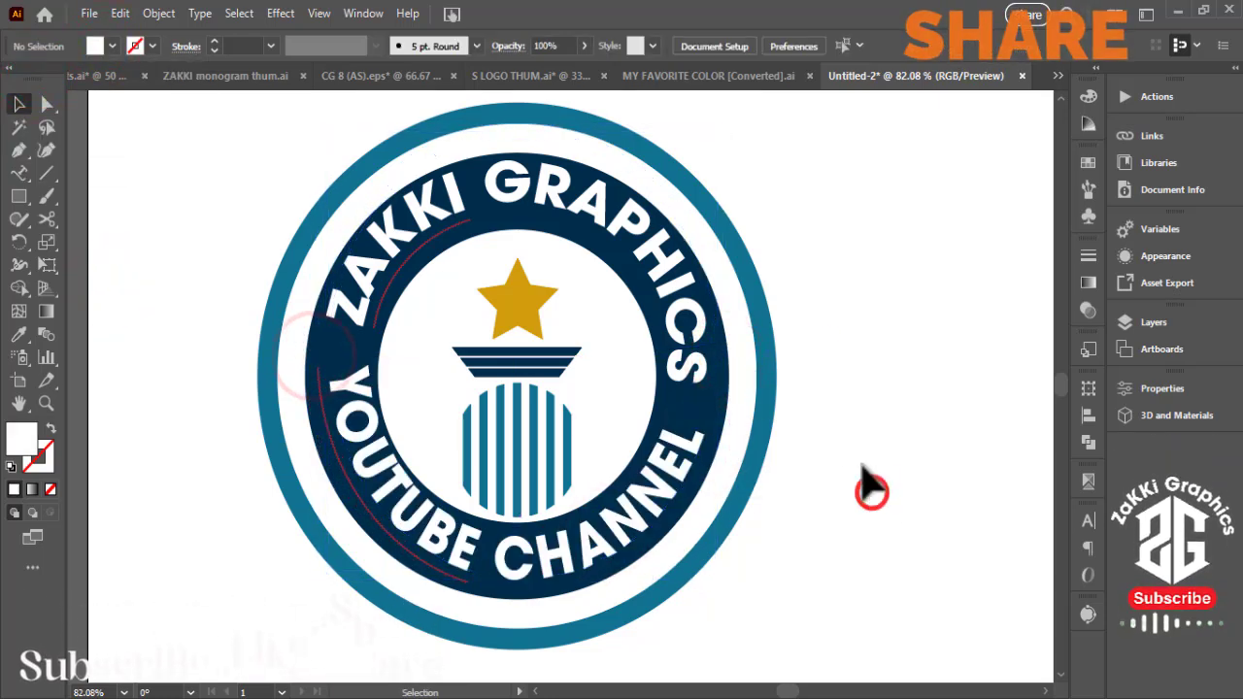
pyautogui.moveTo(517, 296); pyautogui.dragTo(723, 364)
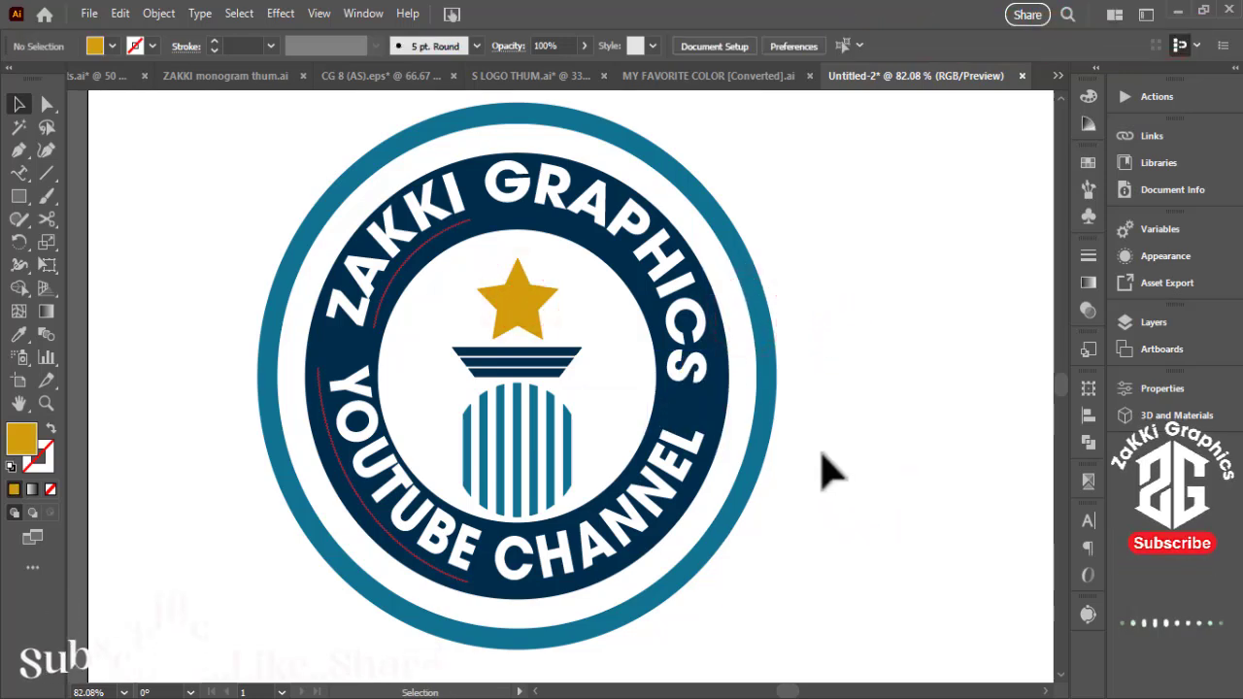
pyautogui.hotkey('ctrl', '-')
pyautogui.moveTo(767, 448); pyautogui.dragTo(735, 408)
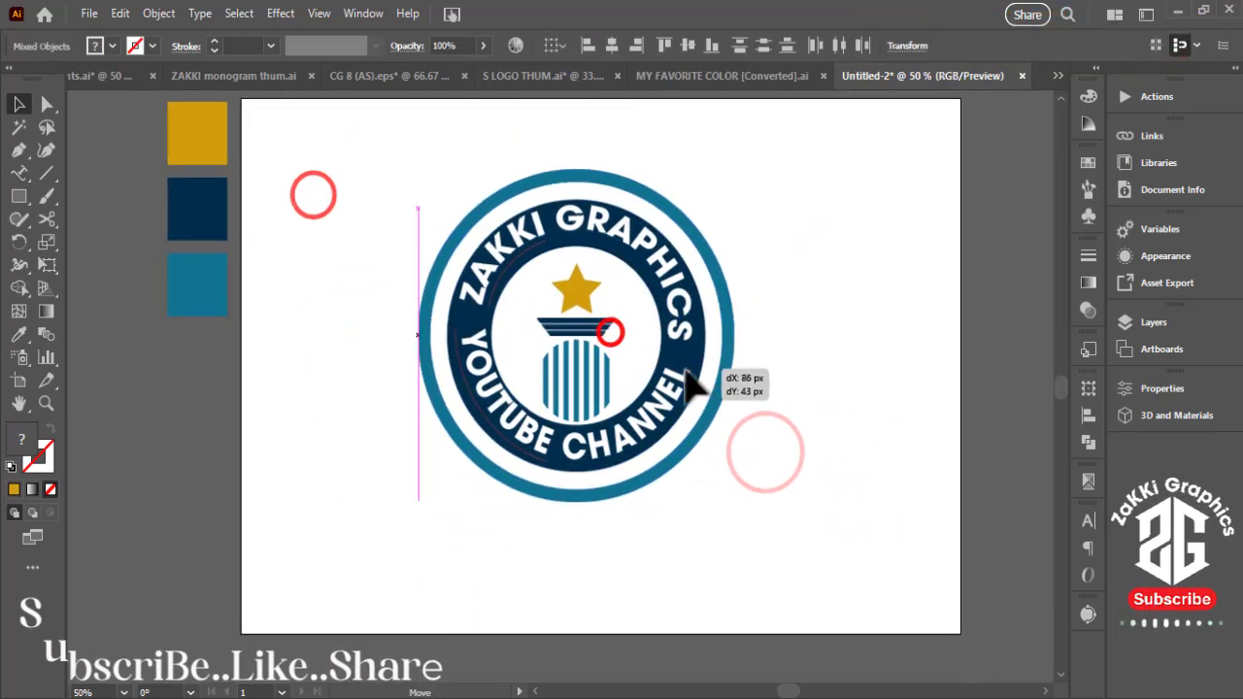
pyautogui.click(743, 278)
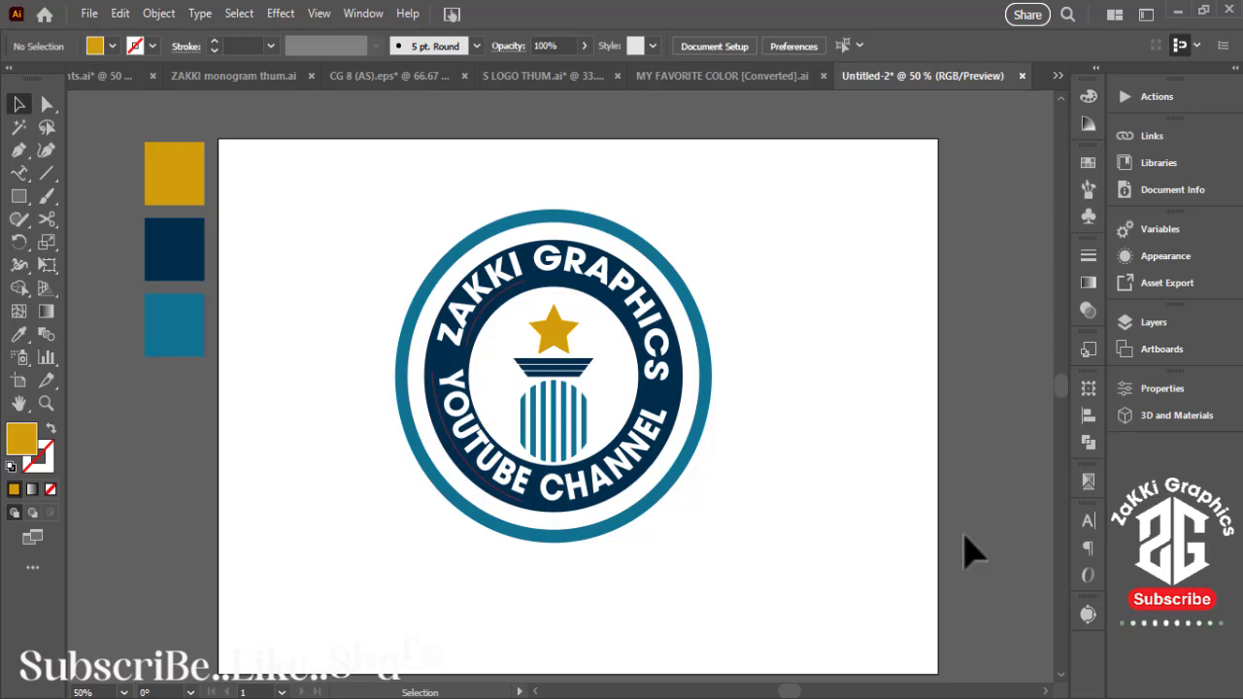